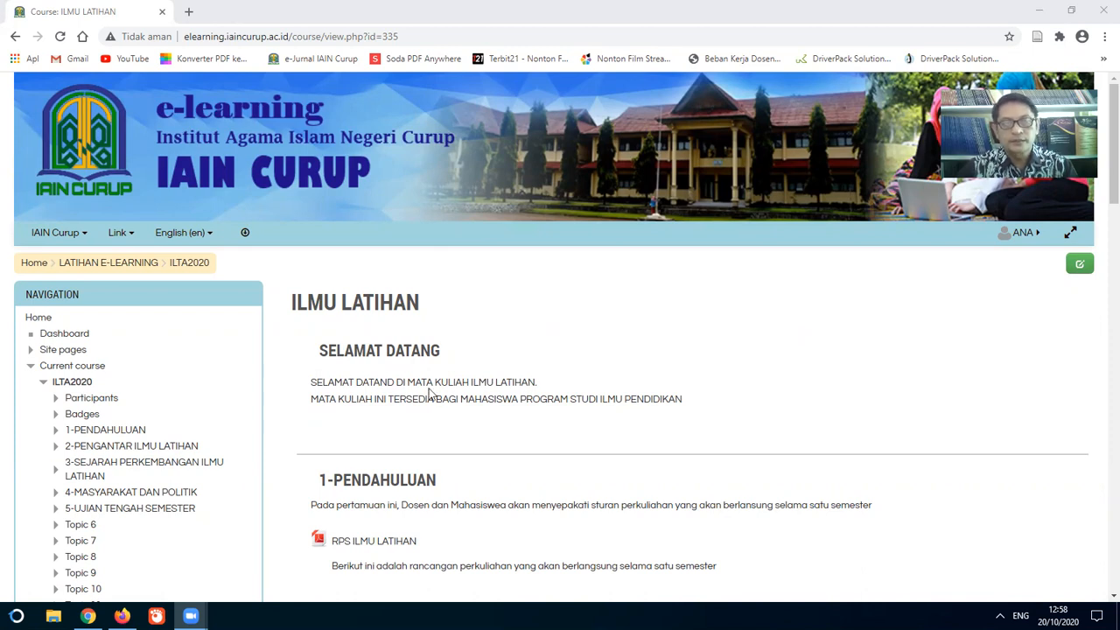
Turn on editing mode for the ILMU LATIHAN course page.
{"action": "scroll", "coordinate": [375, 336], "scroll_direction": "down", "scroll_amount": 4}
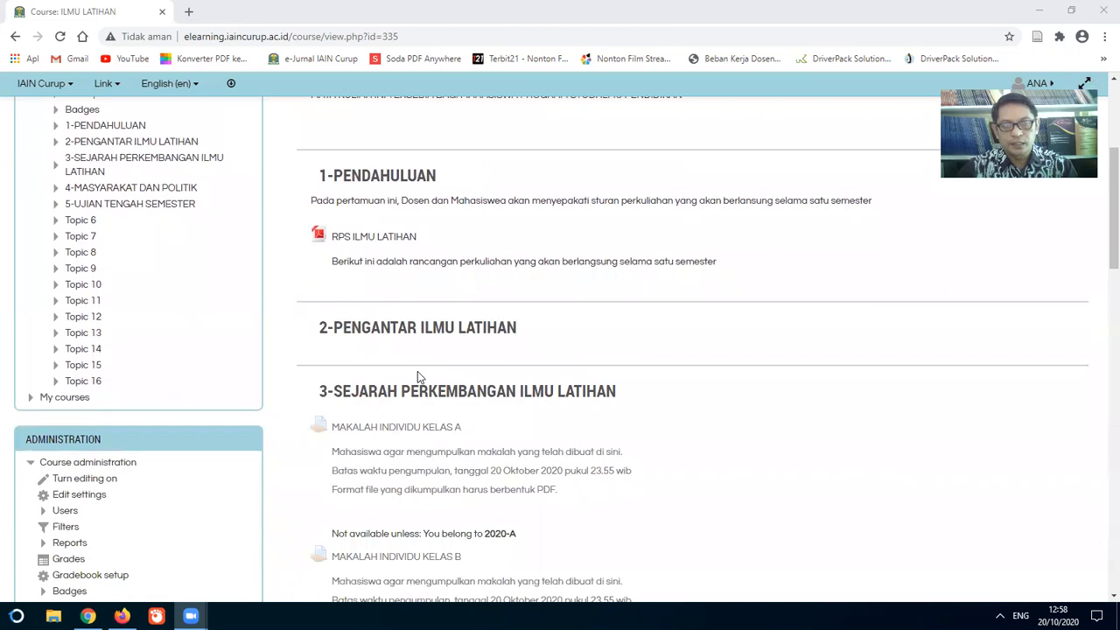
{"action": "scroll", "coordinate": [417, 371], "scroll_direction": "down", "scroll_amount": 3}
{"action": "scroll", "coordinate": [417, 371], "scroll_direction": "up", "scroll_amount": 7}
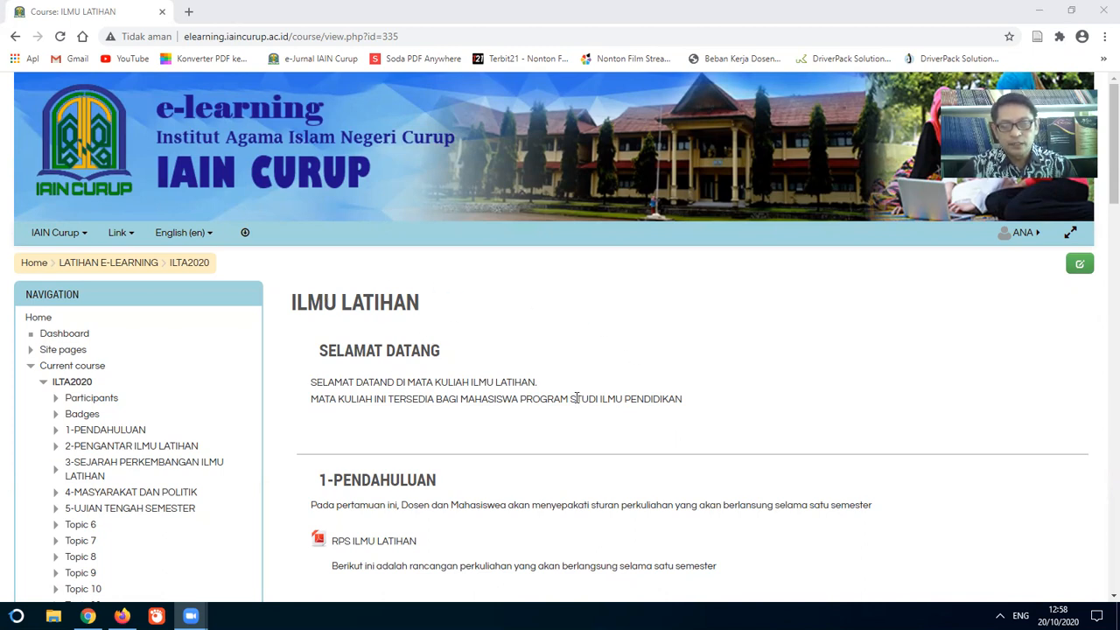
{"action": "left_click", "coordinate": [1080, 266]}
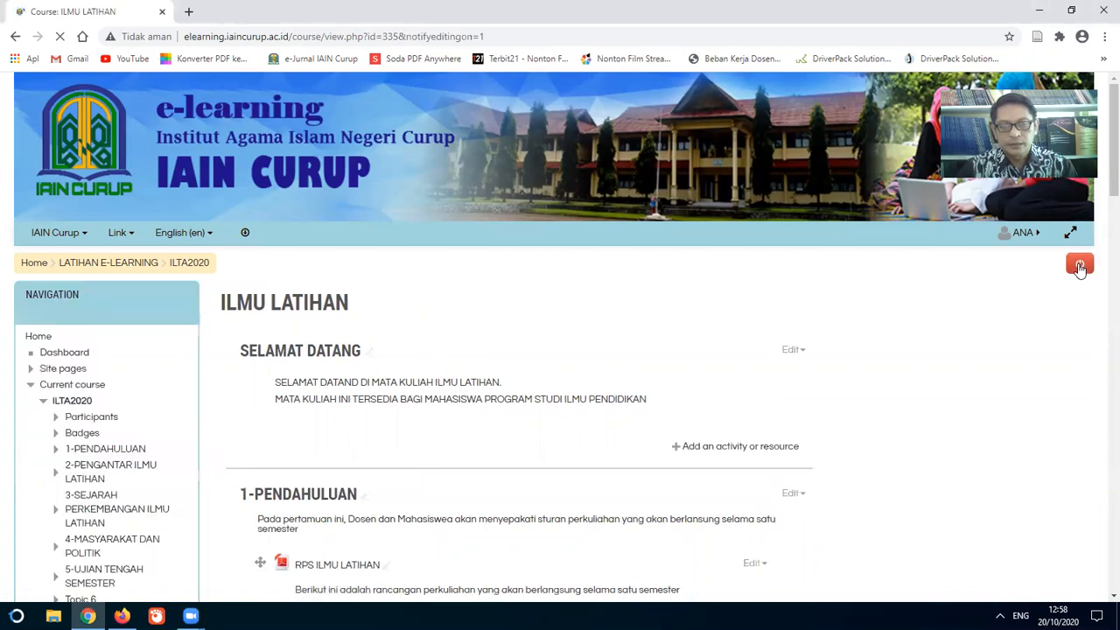
Rename the Topic 6 section as "6-UJIAN TENGAH SEMESTER (2)".
{"action": "scroll", "coordinate": [507, 315], "scroll_direction": "down", "scroll_amount": 4}
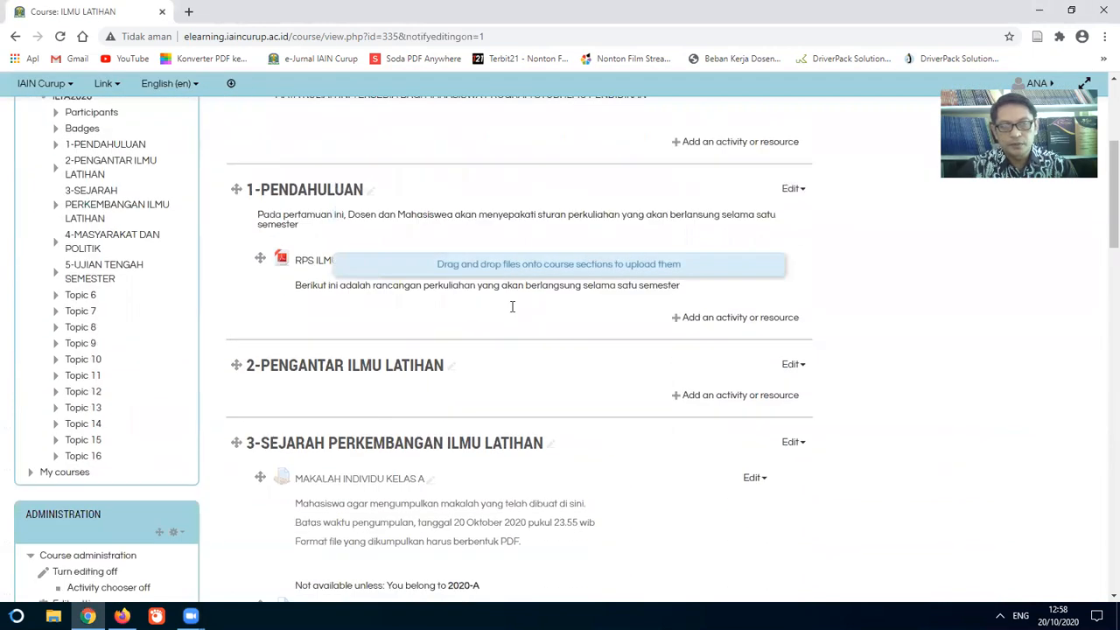
{"action": "scroll", "coordinate": [514, 311], "scroll_direction": "down", "scroll_amount": 10}
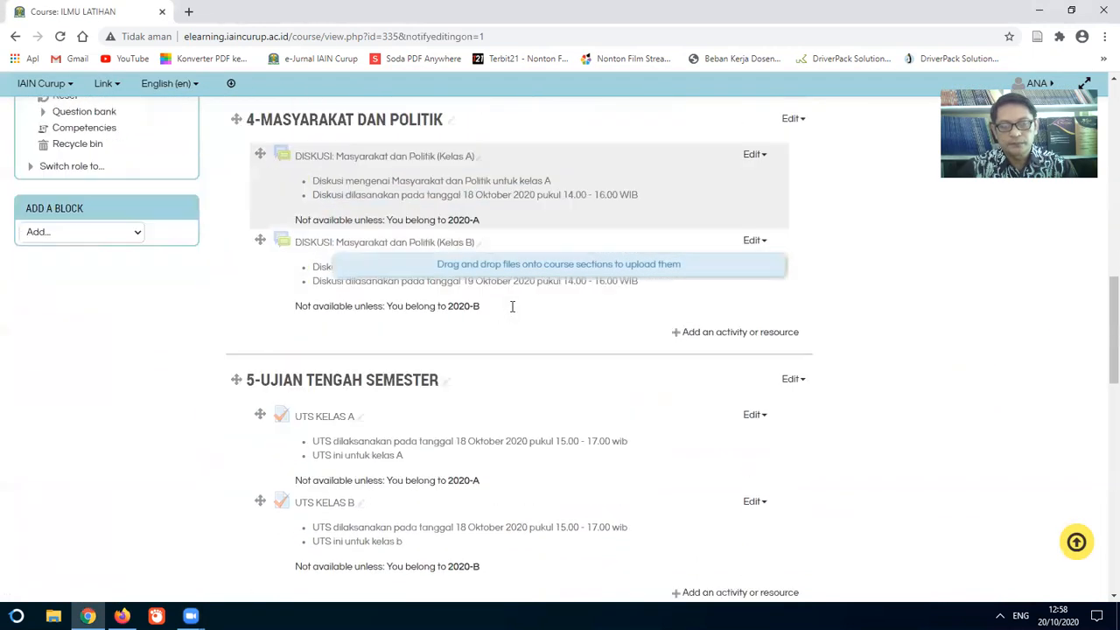
{"action": "scroll", "coordinate": [508, 437], "scroll_direction": "up", "scroll_amount": 3}
{"action": "scroll", "coordinate": [508, 437], "scroll_direction": "down", "scroll_amount": 2}
{"action": "scroll", "coordinate": [511, 436], "scroll_direction": "down", "scroll_amount": 2}
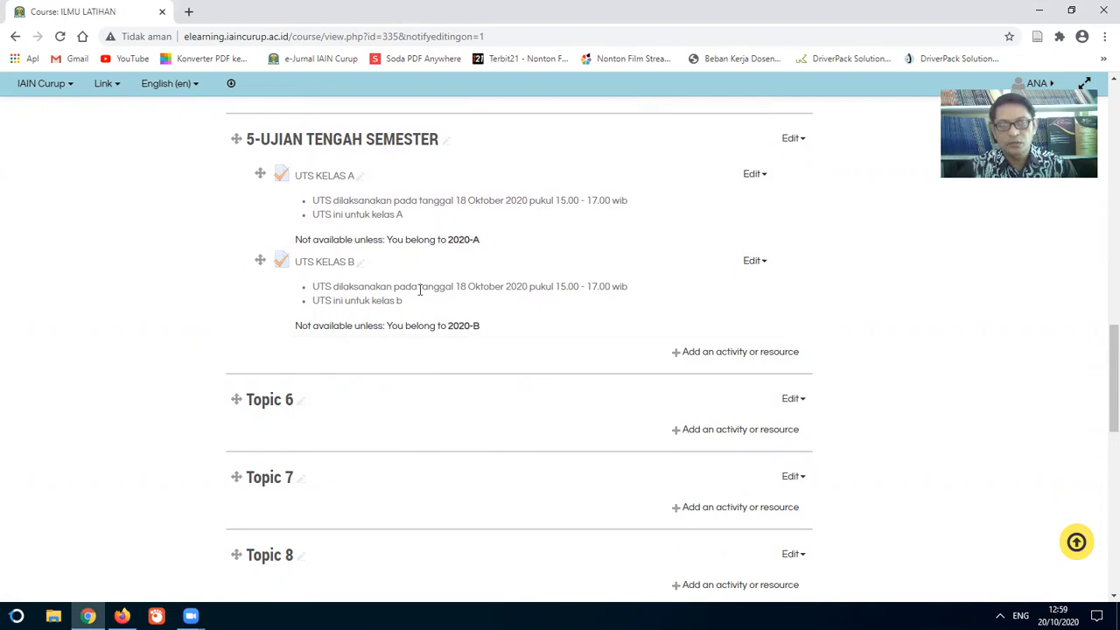
{"action": "left_click", "coordinate": [300, 401]}
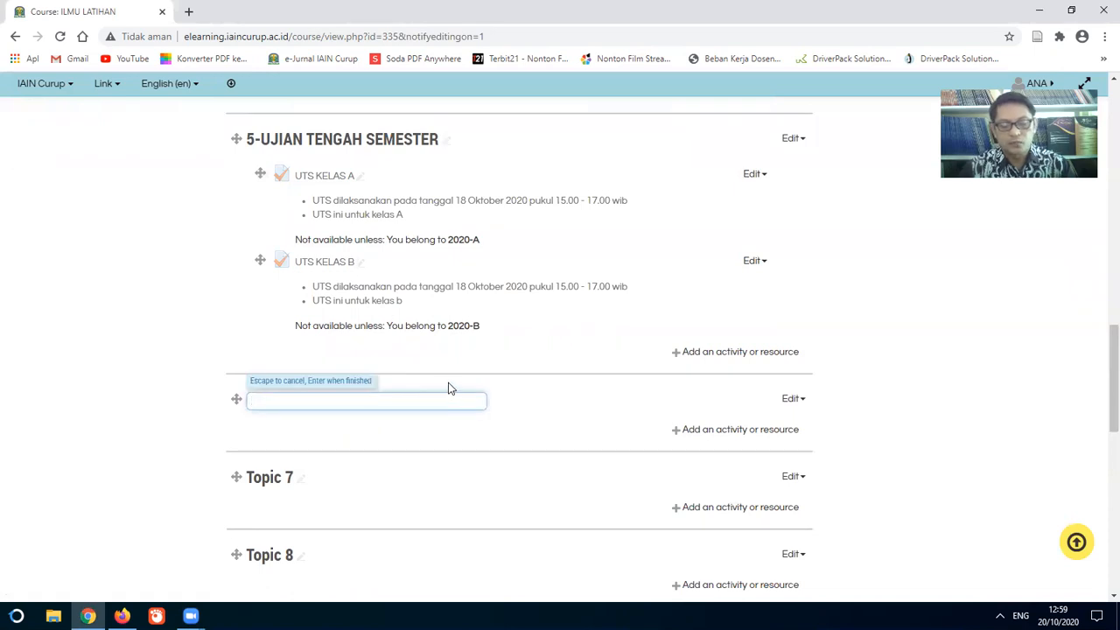
{"action": "type", "text": "6"}
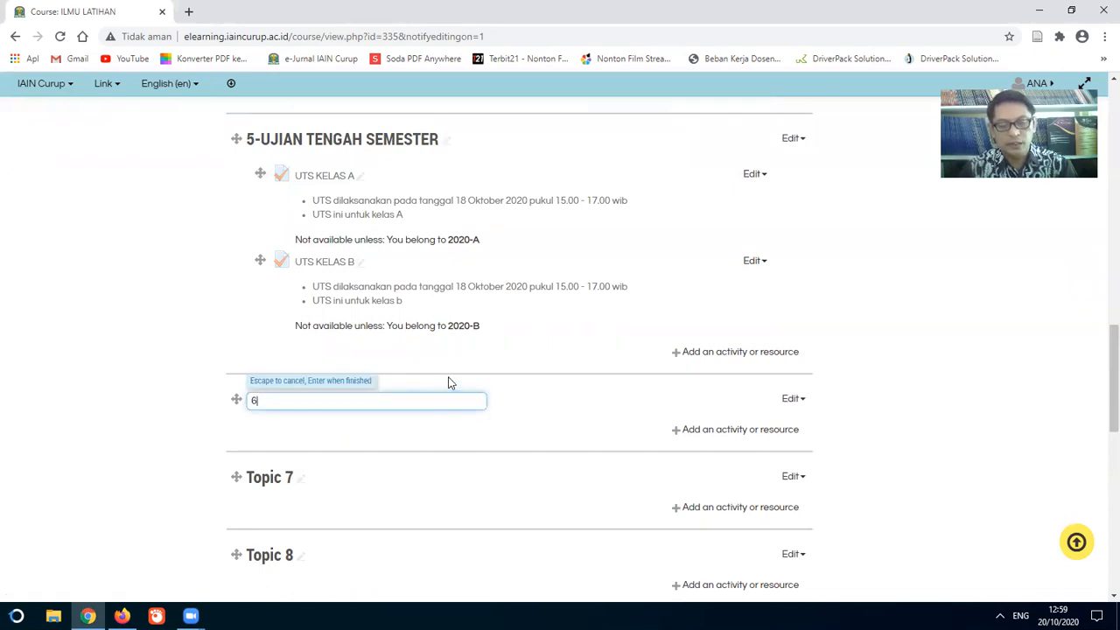
{"action": "type", "text": "-UJI"}
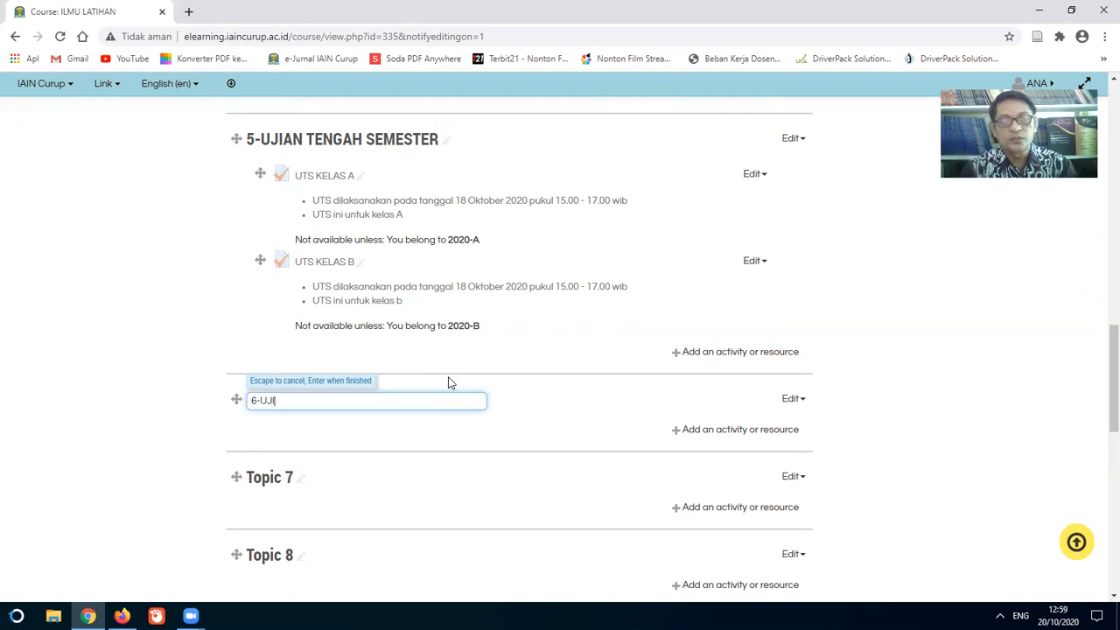
{"action": "type", "text": "AN TEN"}
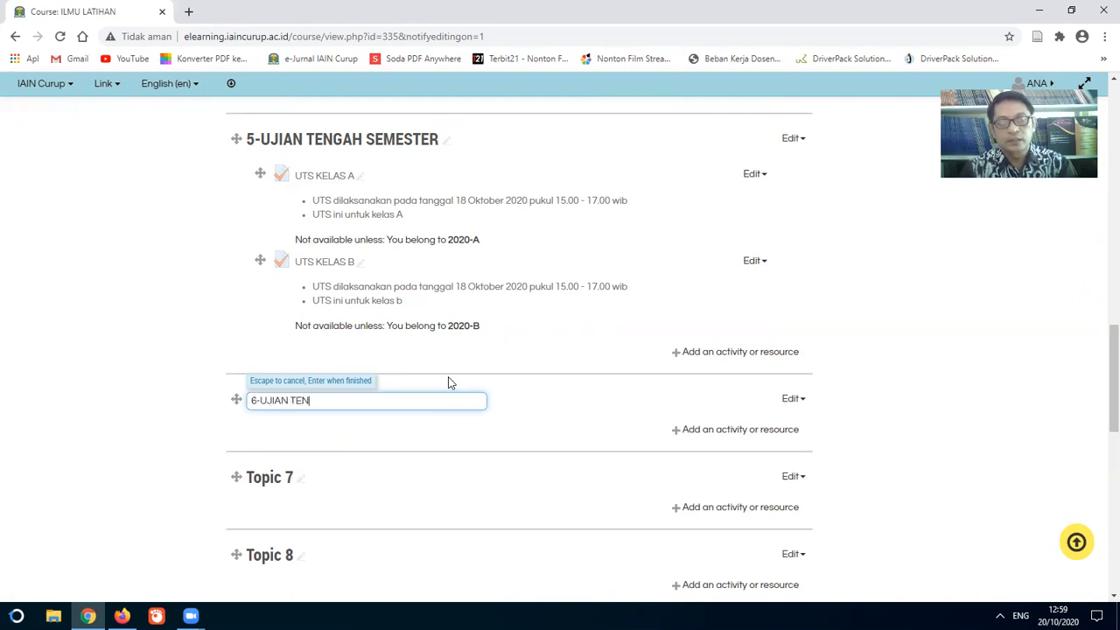
{"action": "type", "text": "GAH SEMESTER"}
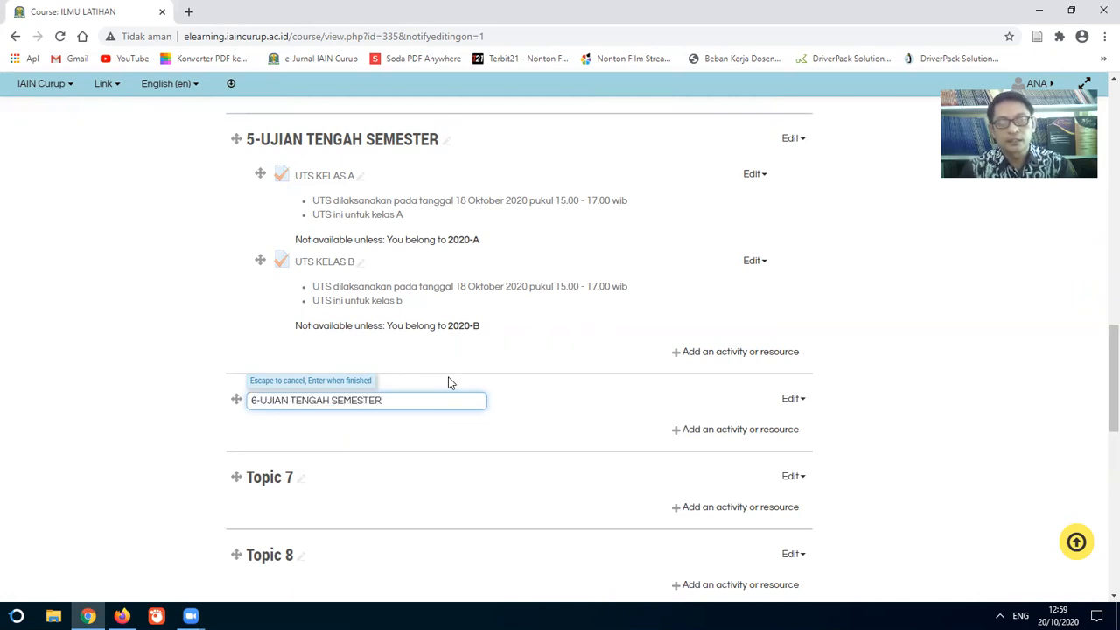
{"action": "type", "text": " (2"}
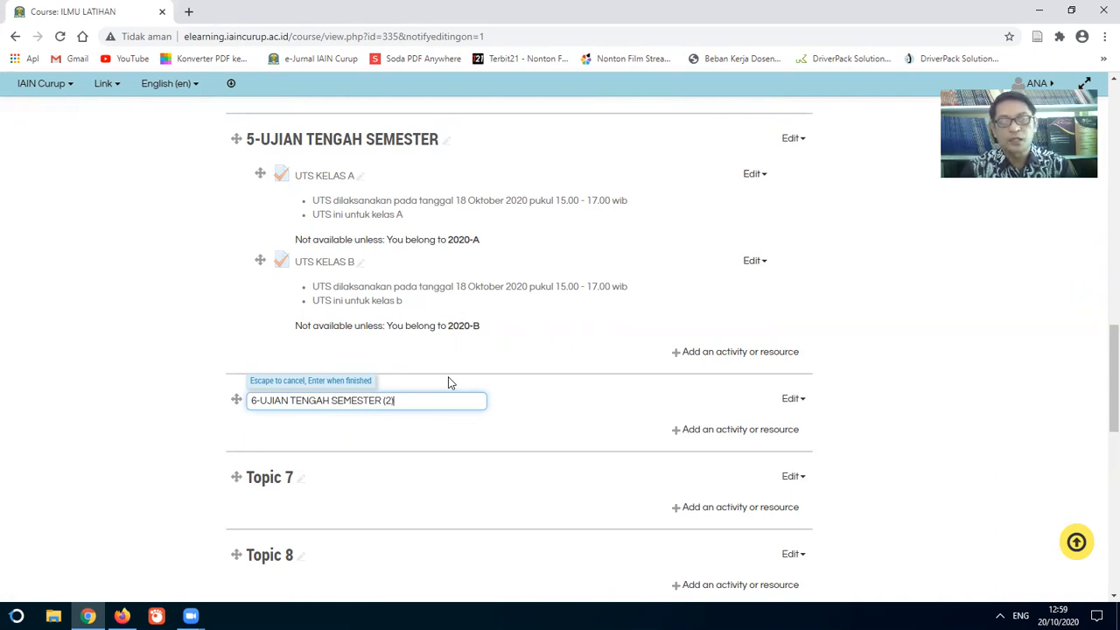
{"action": "key", "text": "Return"}
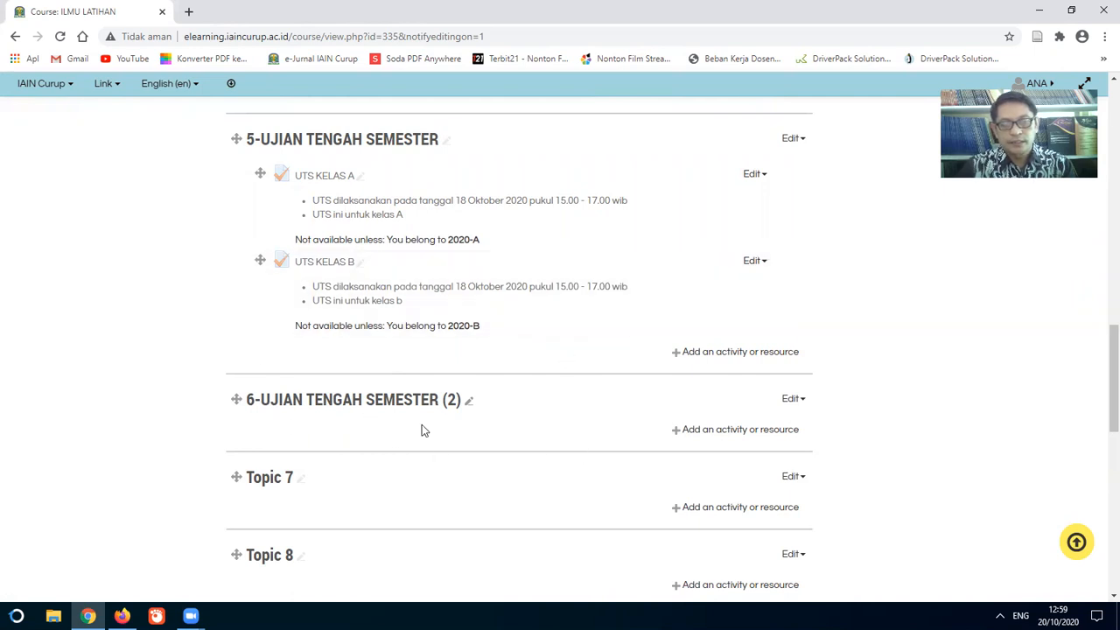
Add a new Quiz activity to the 6-UJIAN TENGAH SEMESTER (2) section.
{"action": "left_click", "coordinate": [721, 430]}
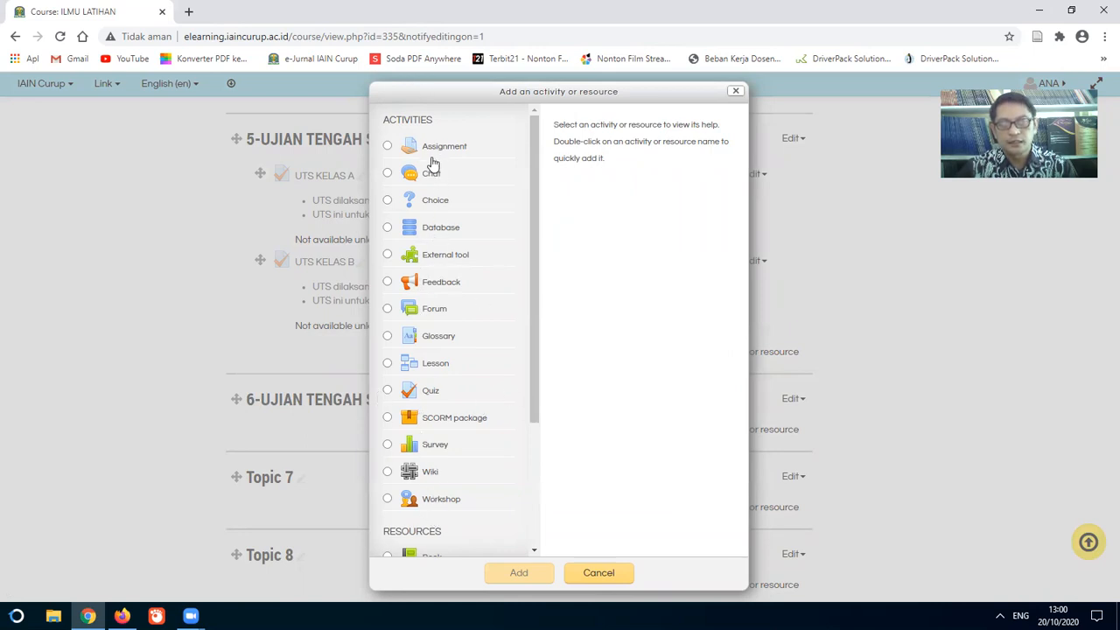
{"action": "left_click", "coordinate": [387, 391]}
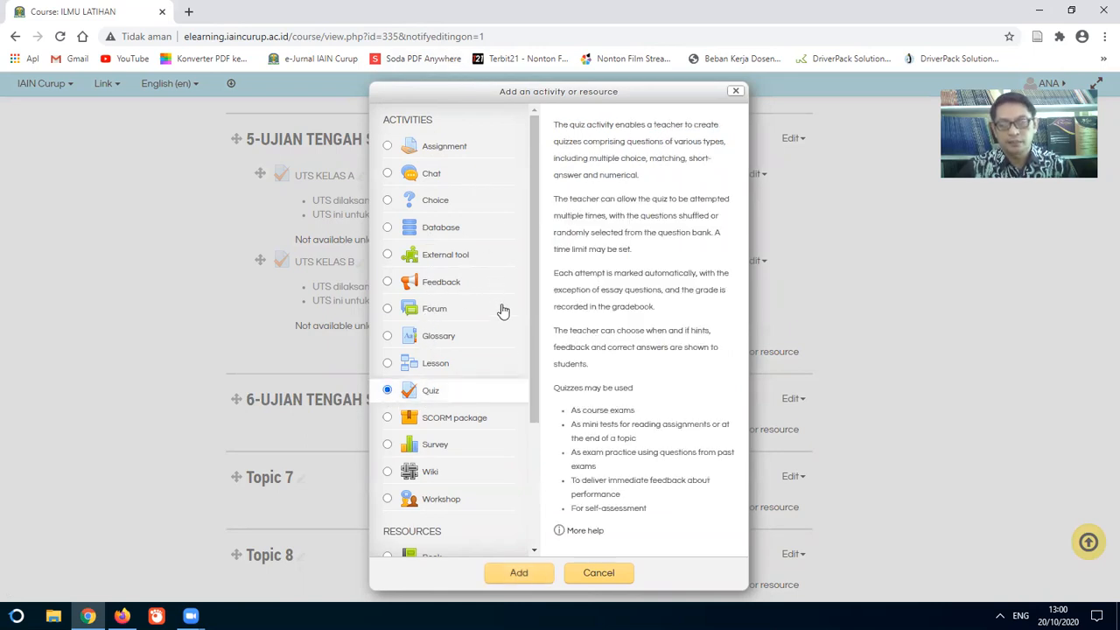
{"action": "left_click", "coordinate": [515, 578]}
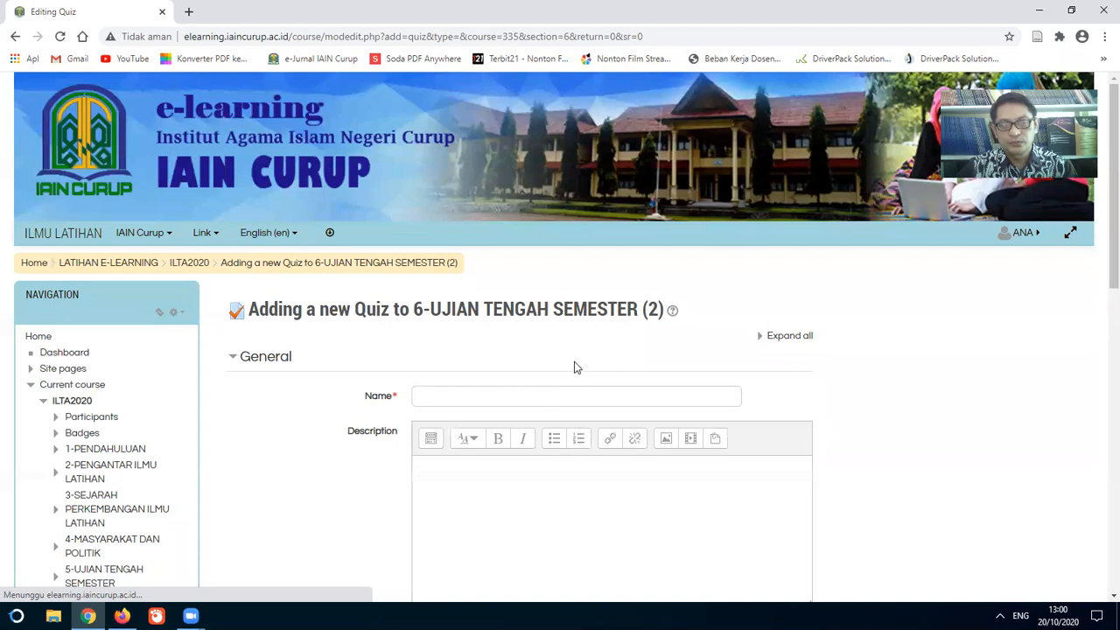
Name the new quiz "UTS 2 - ESSAY (kelas A)".
{"action": "scroll", "coordinate": [574, 368], "scroll_direction": "down", "scroll_amount": 1}
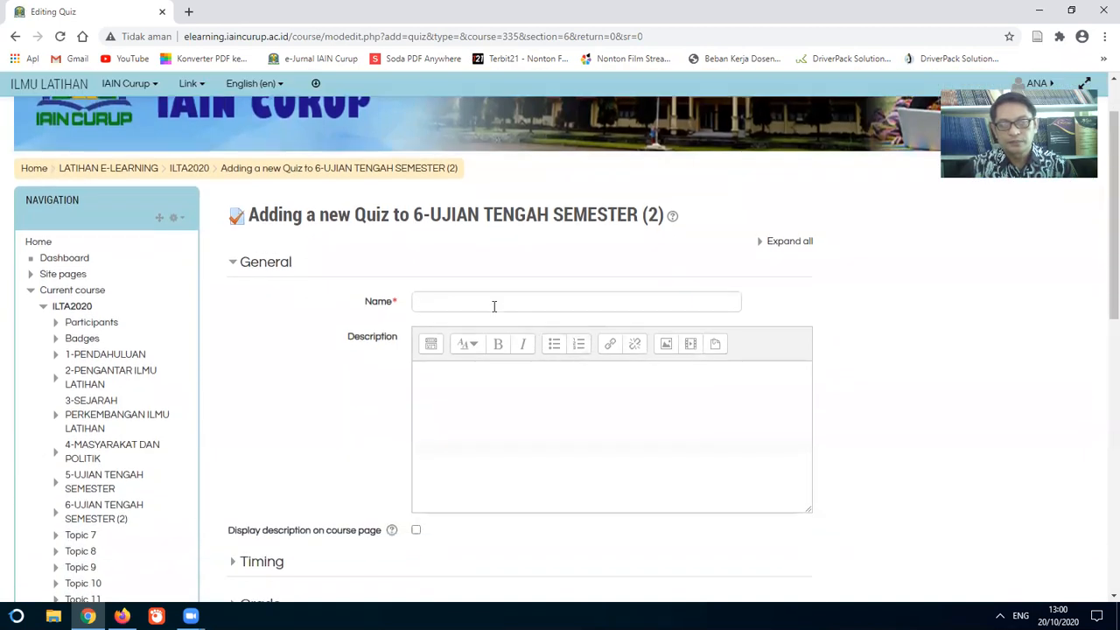
{"action": "left_click", "coordinate": [432, 301]}
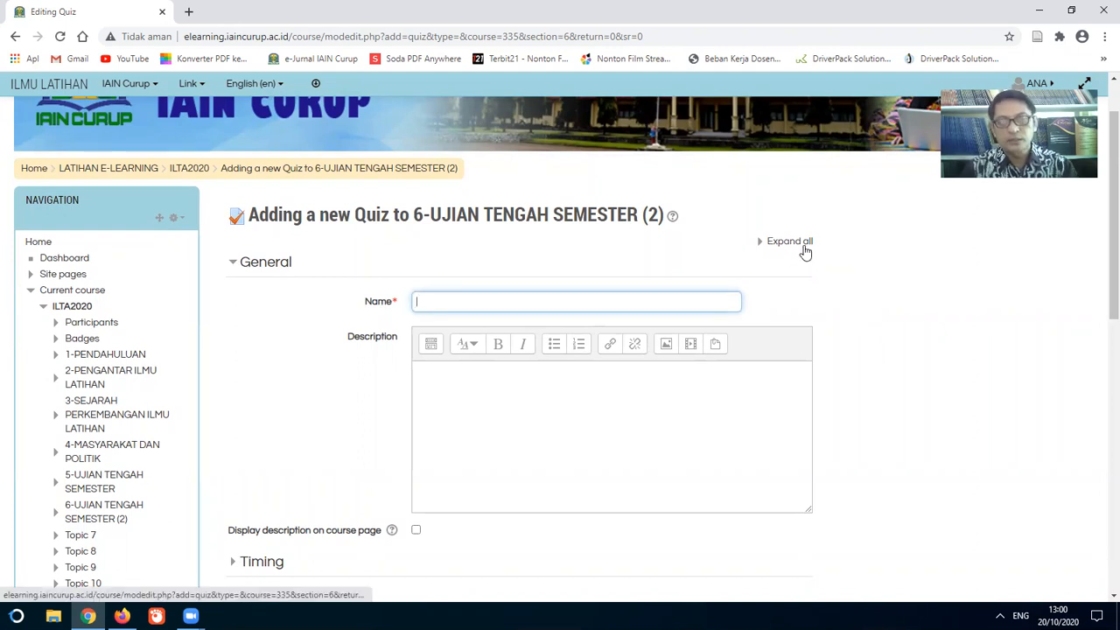
{"action": "type", "text": "ut"}
{"action": "type", "text": "UTS 2"}
{"action": "type", "text": " - ESSAY"}
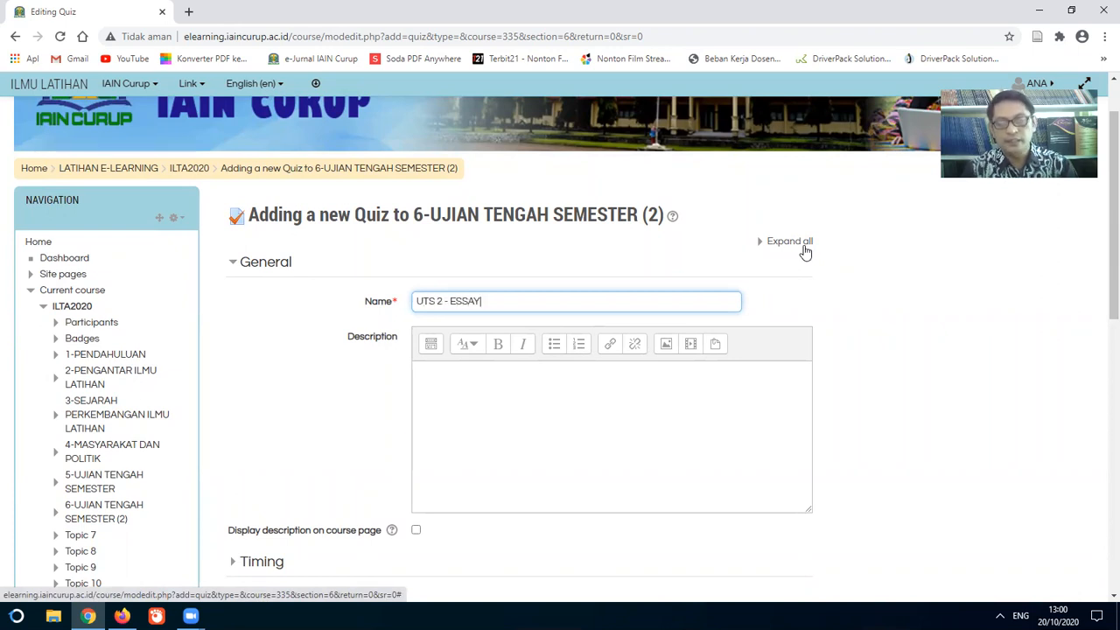
{"action": "type", "text": " (kelas A"}
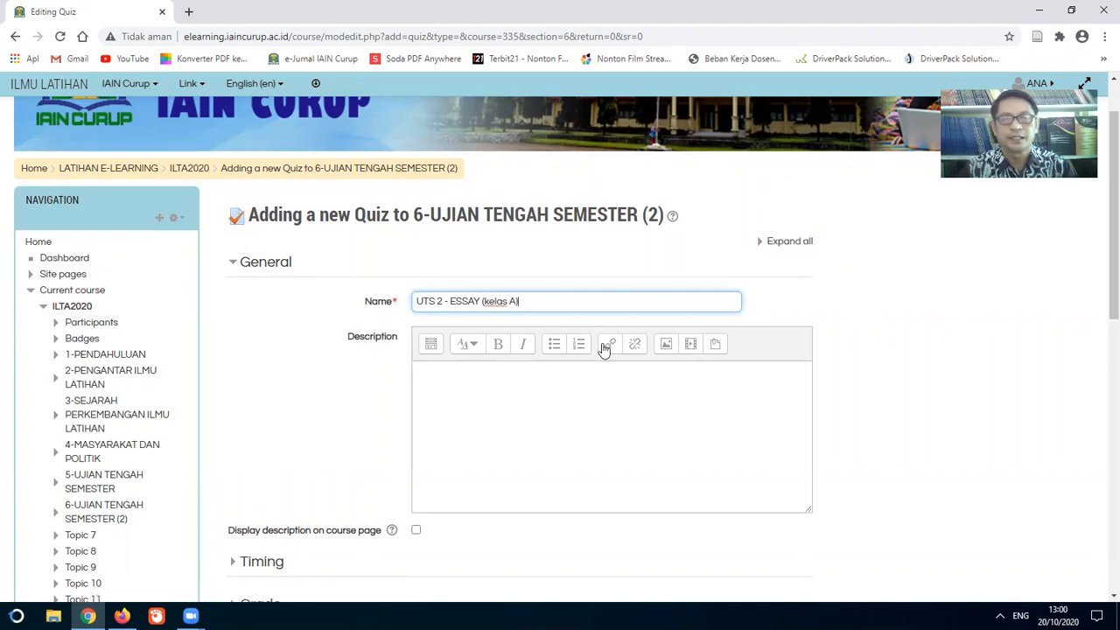
Start a bulleted quiz description with the item "Ujian dilaksanakan pada tanggal 20 Oktober 2020 pukul 13.00 wib".
{"action": "left_click", "coordinate": [486, 390]}
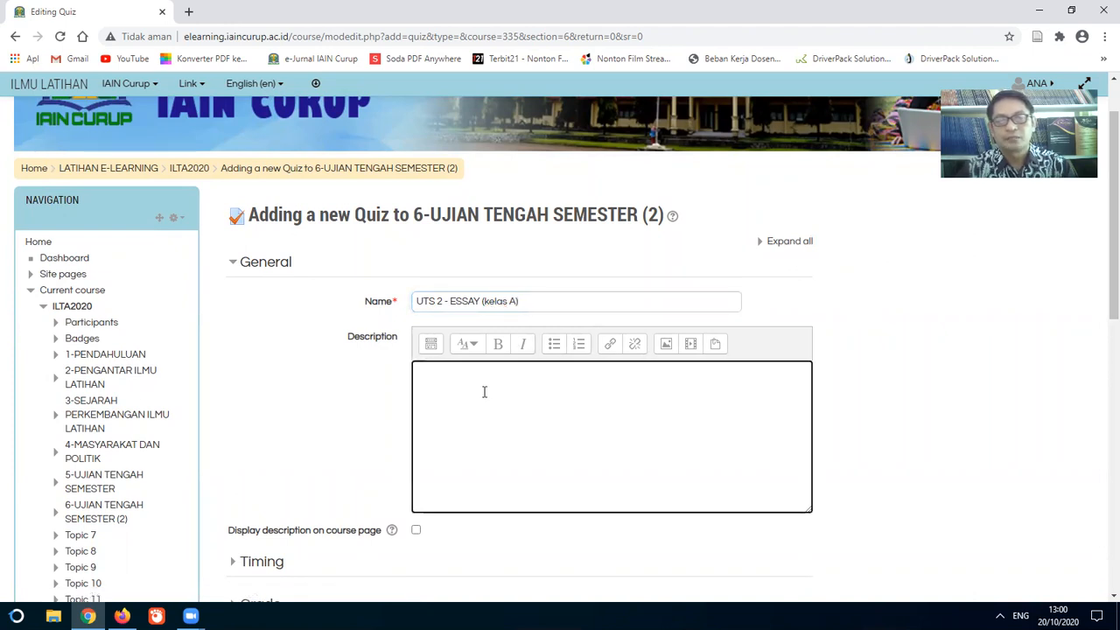
{"action": "left_click", "coordinate": [554, 343]}
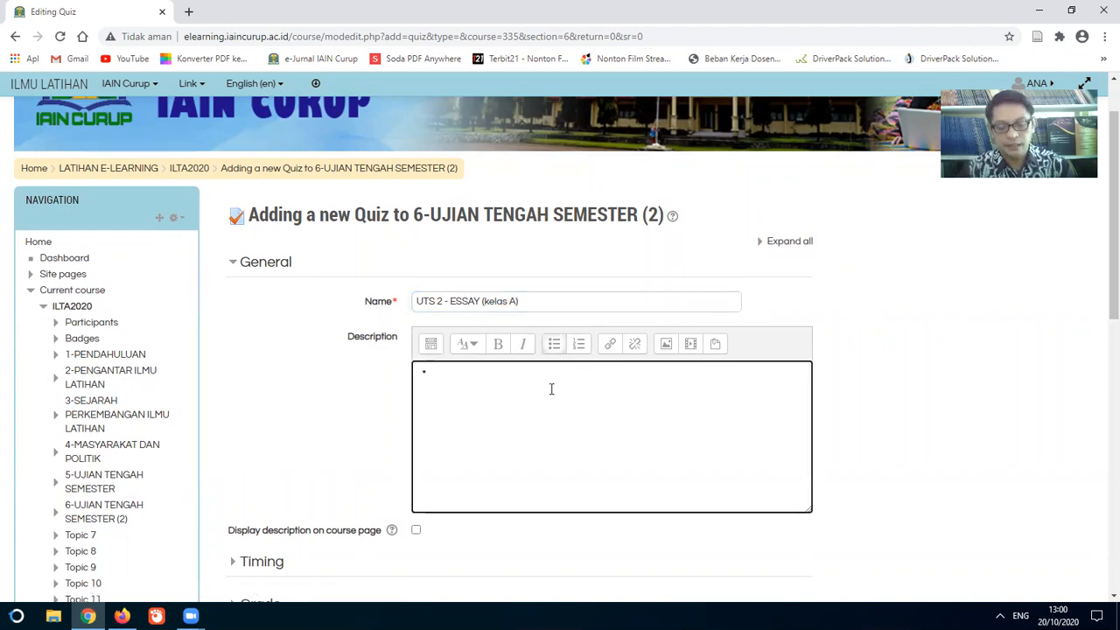
{"action": "type", "text": "Ujian "}
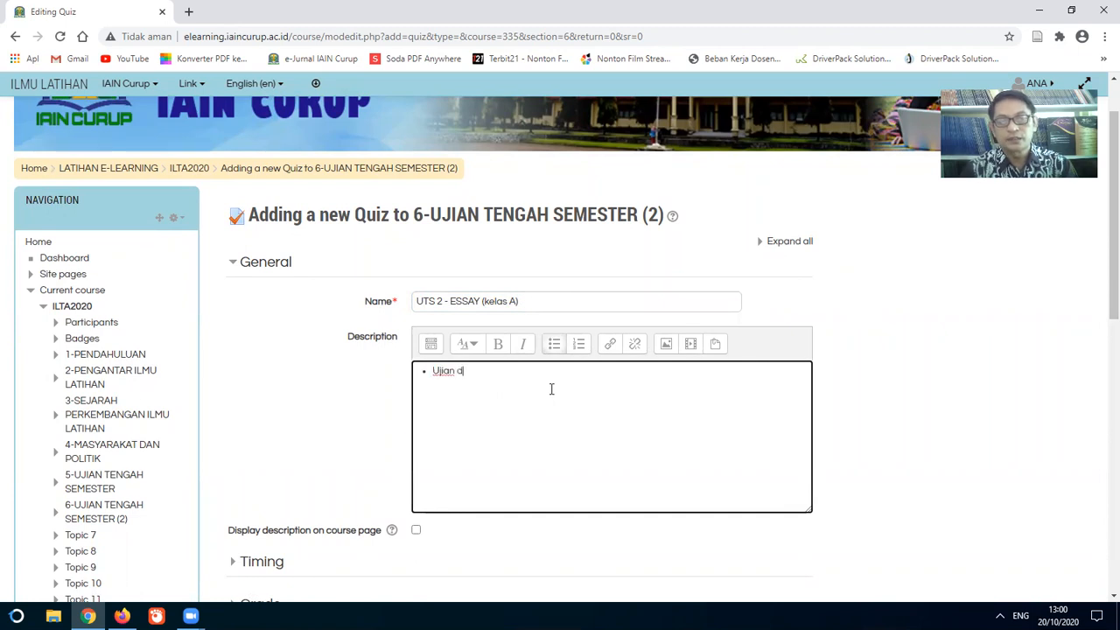
{"action": "type", "text": "dilaksanakan pada tanggal"}
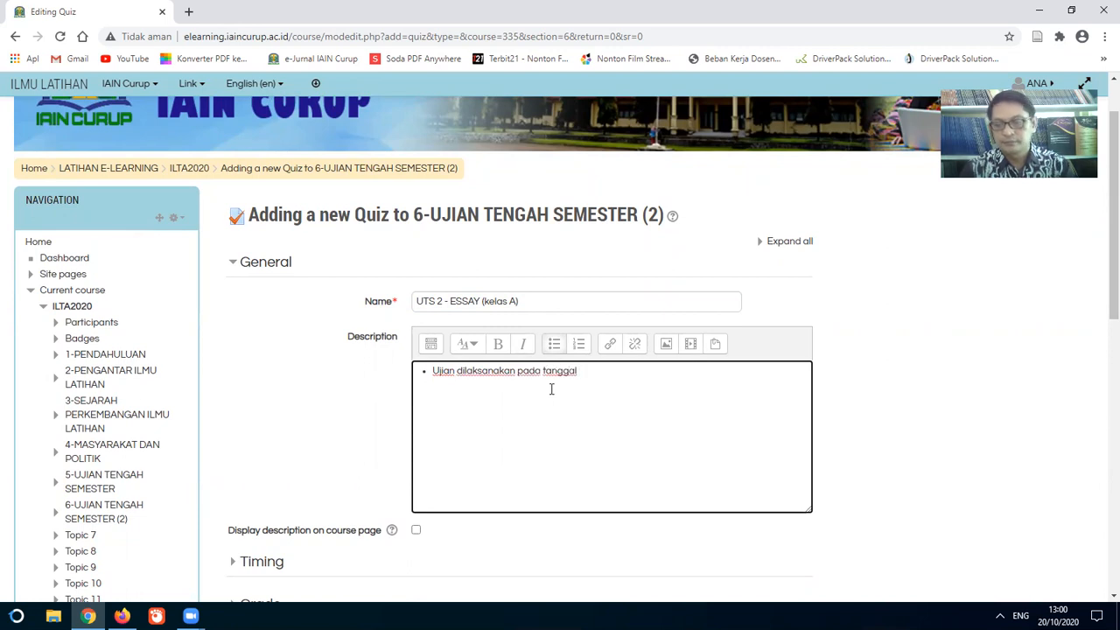
{"action": "type", "text": " 20 Ok"}
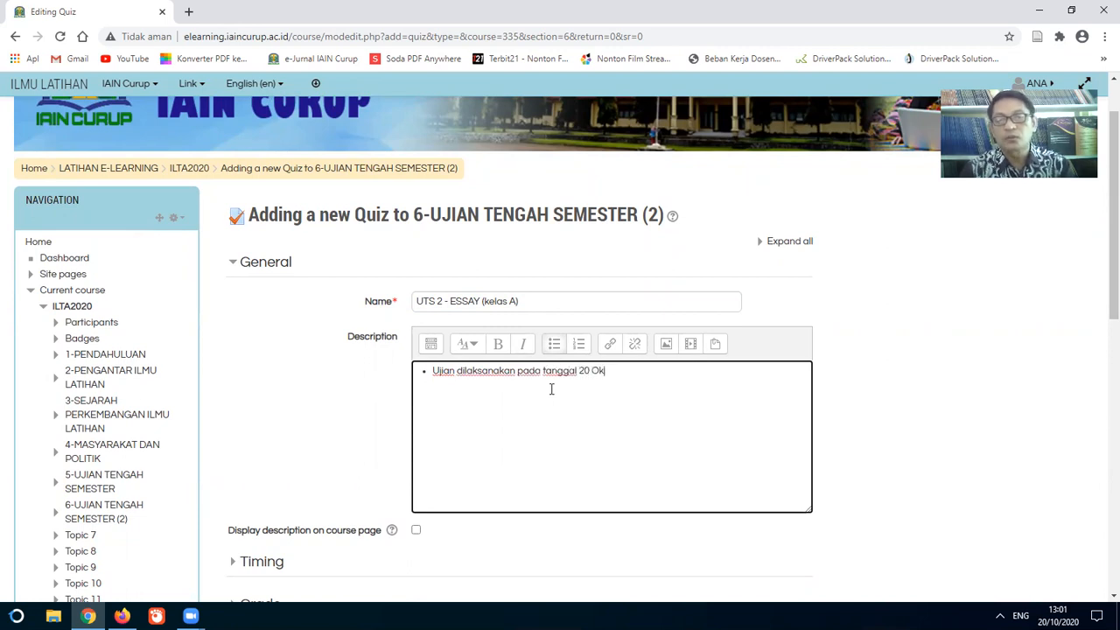
{"action": "type", "text": "tober 2020 py"}
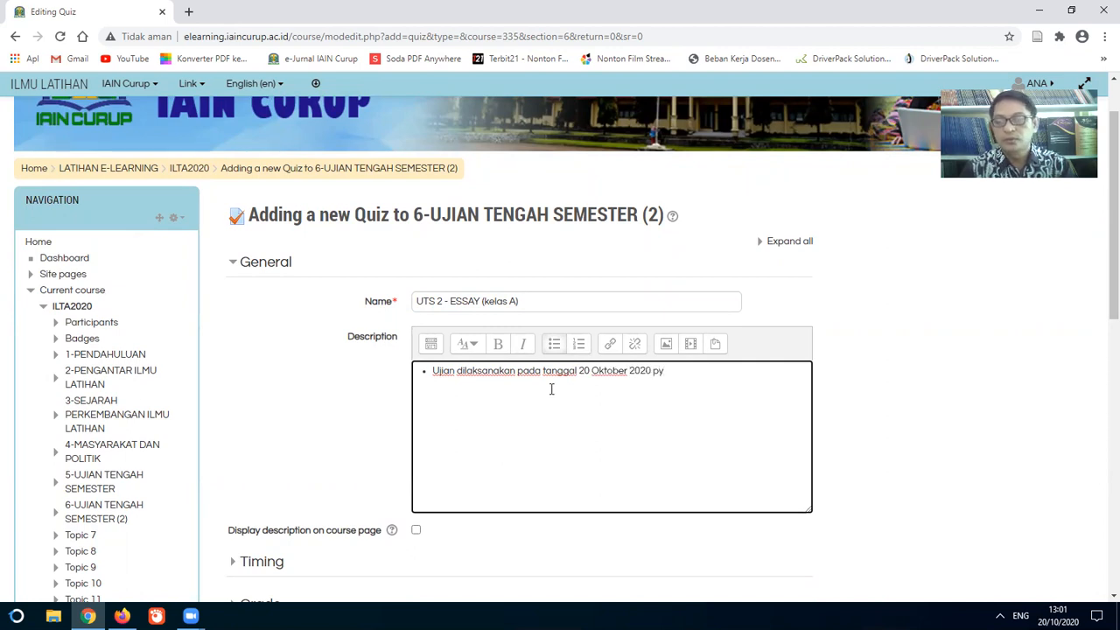
{"action": "key", "text": "BackSpace"}
{"action": "type", "text": "ukul 13"}
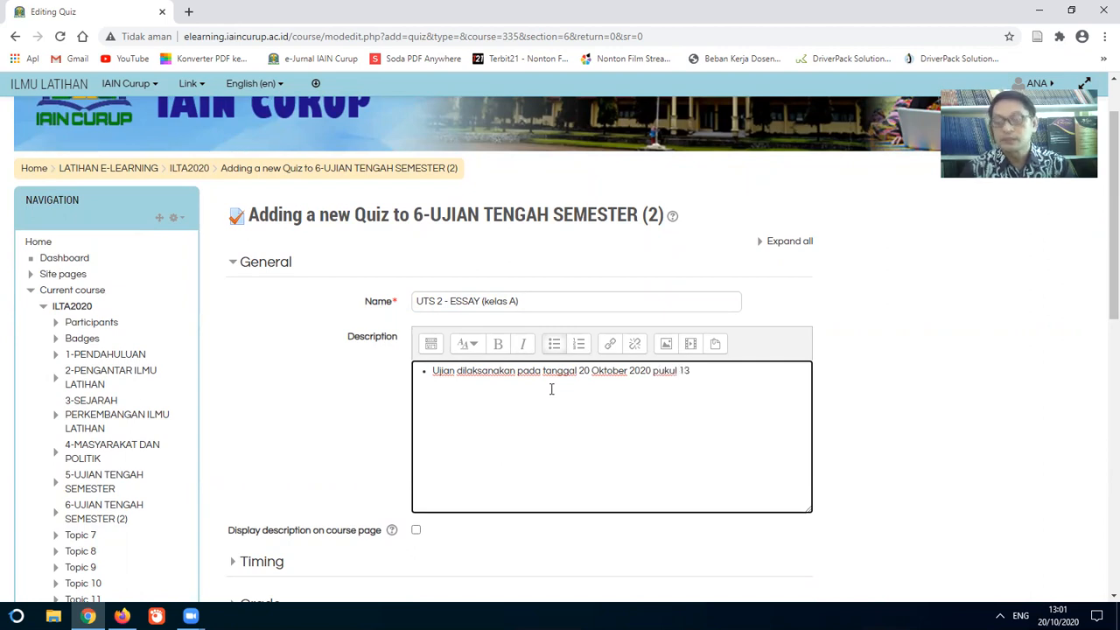
{"action": "type", "text": ".00 wib"}
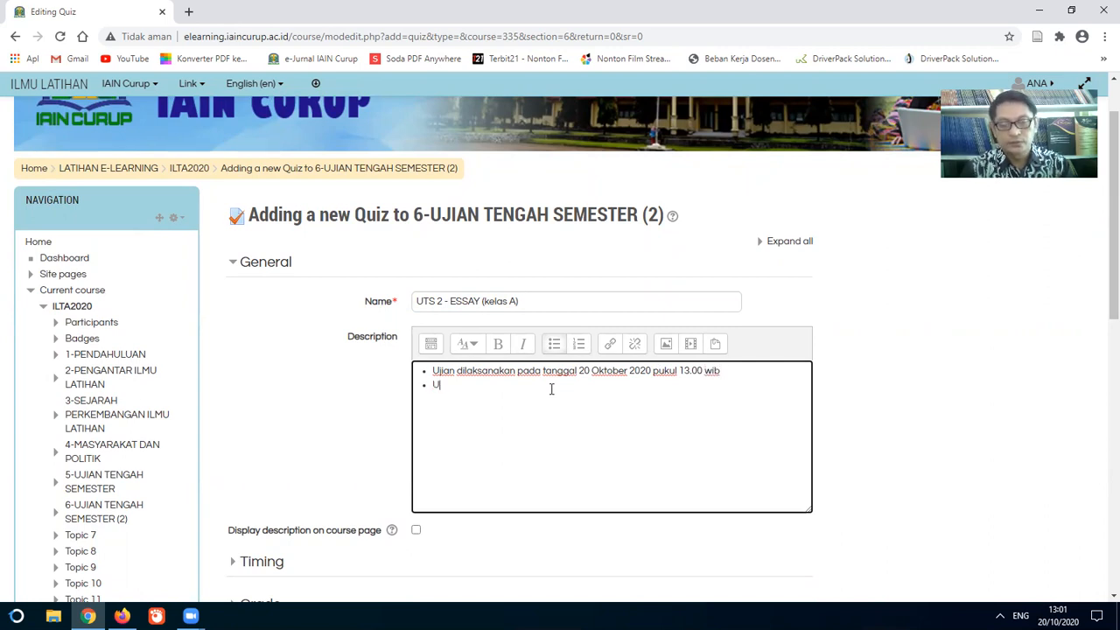
Add the second description bullet "Ujian ini diperuntukkan bagi kelas A" and have the description displayed on the course page.
{"action": "type", "text": "an ini dip"}
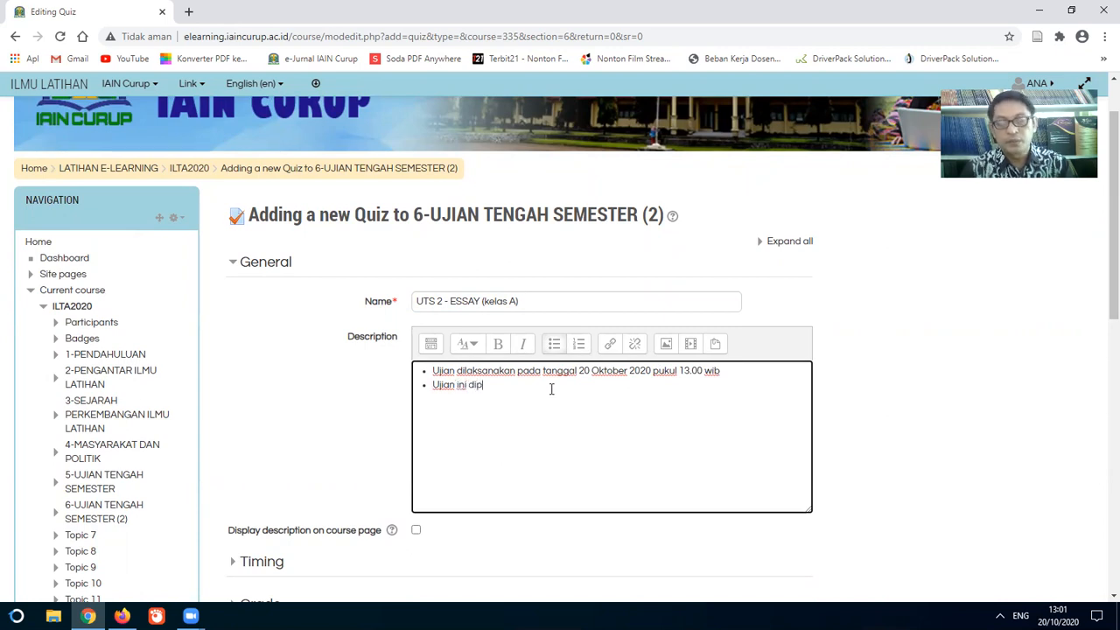
{"action": "type", "text": "eruntukkan bagi kelas A"}
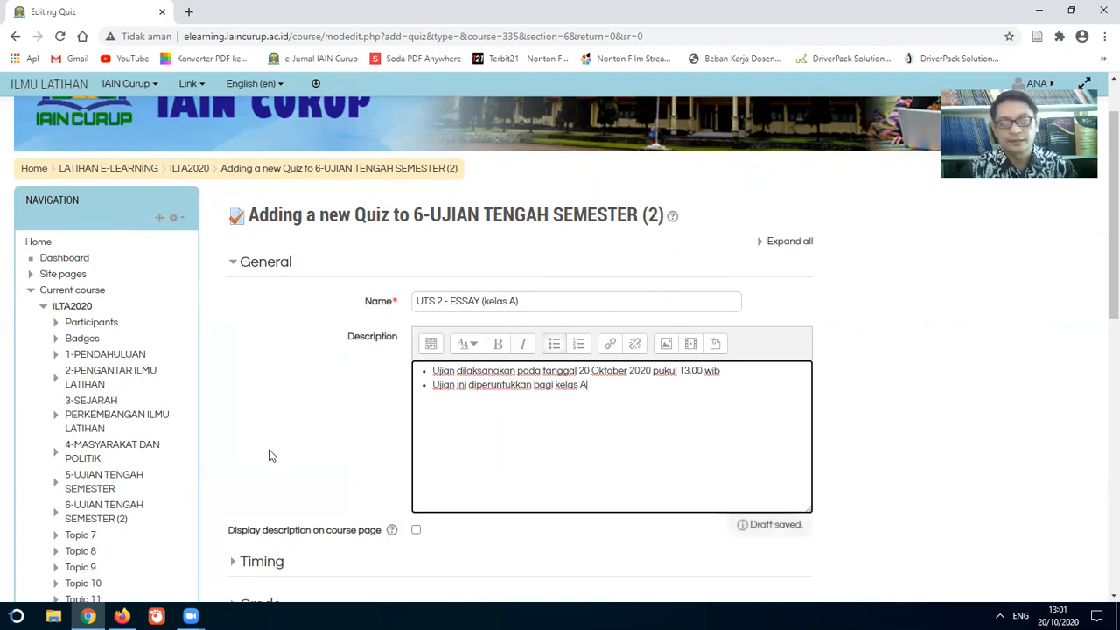
{"action": "scroll", "coordinate": [270, 453], "scroll_direction": "down", "scroll_amount": 2}
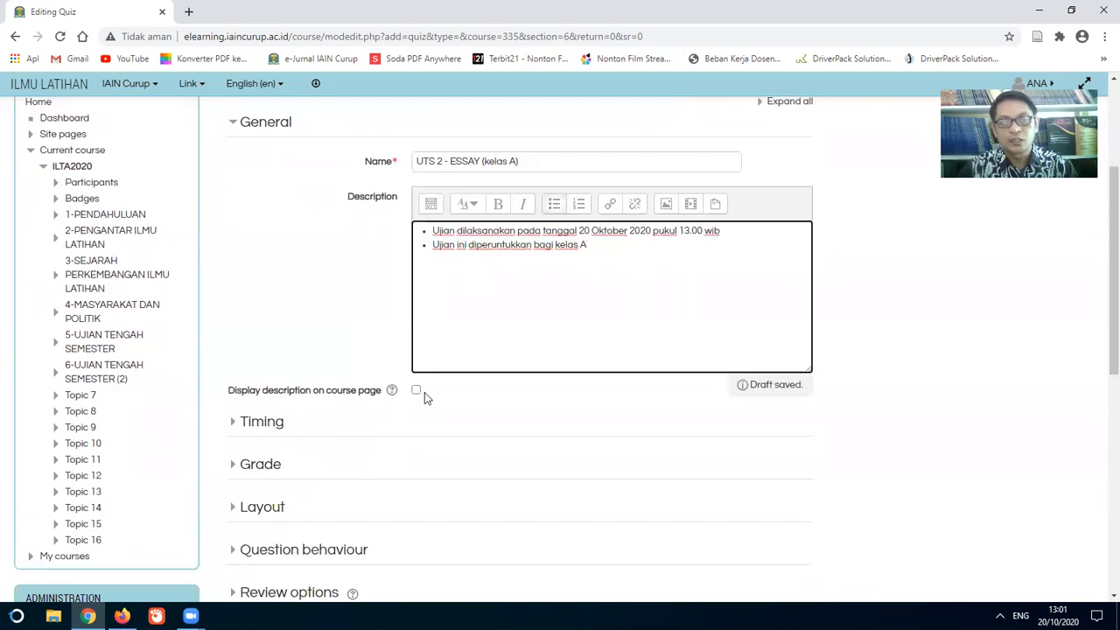
{"action": "left_click", "coordinate": [416, 393]}
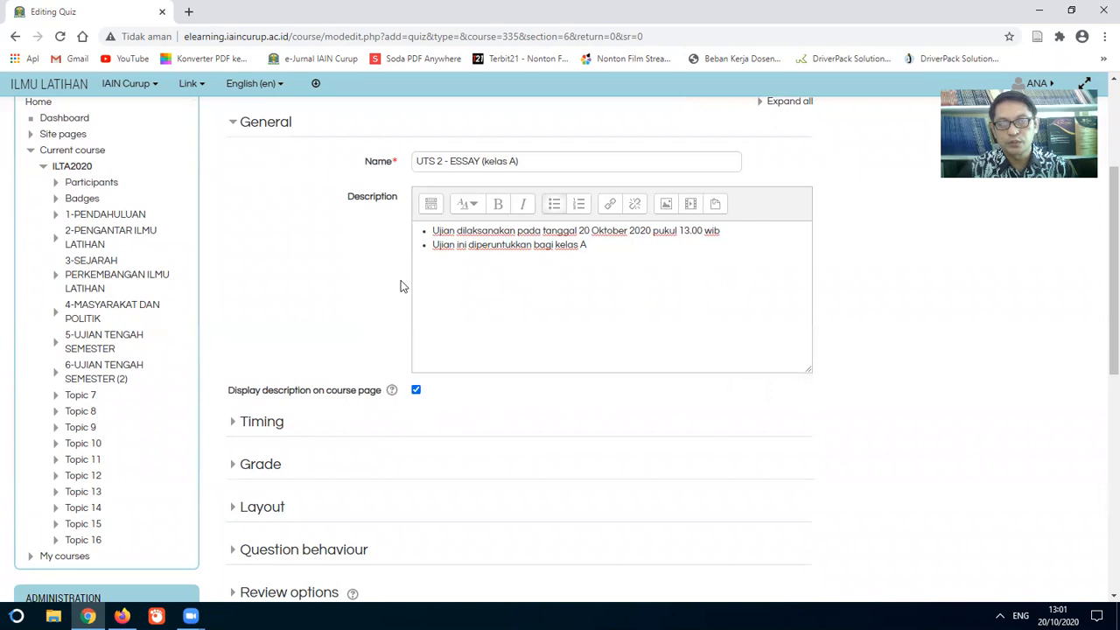
Enable the quiz's opening time at 20 October 2020 13:00 and its closing time at 15:00 the same day.
{"action": "scroll", "coordinate": [506, 424], "scroll_direction": "down", "scroll_amount": 3}
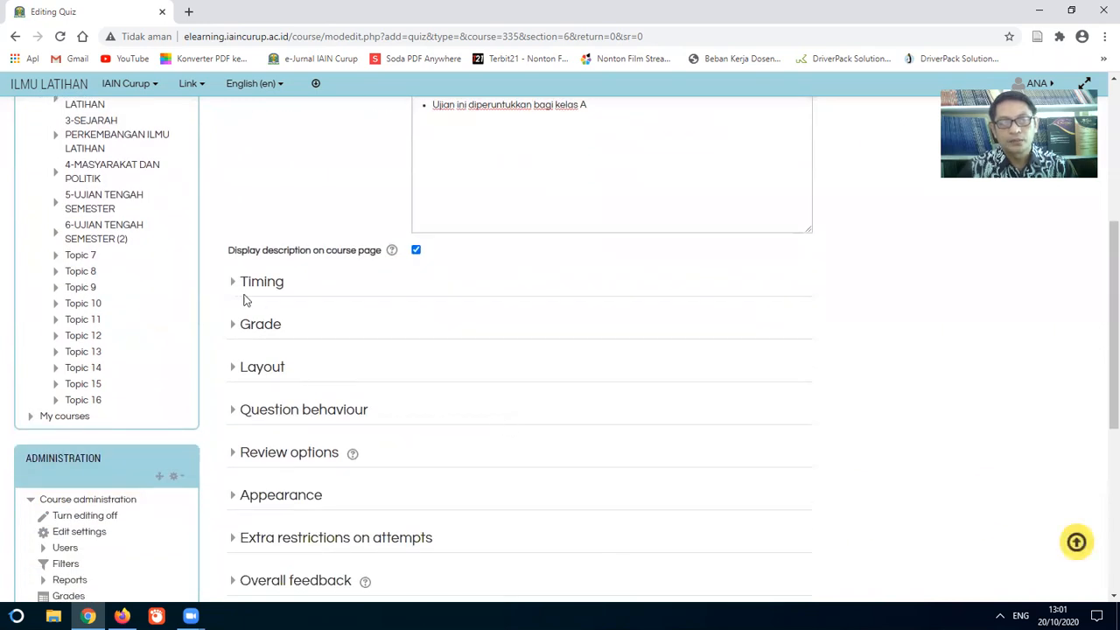
{"action": "left_click", "coordinate": [233, 289]}
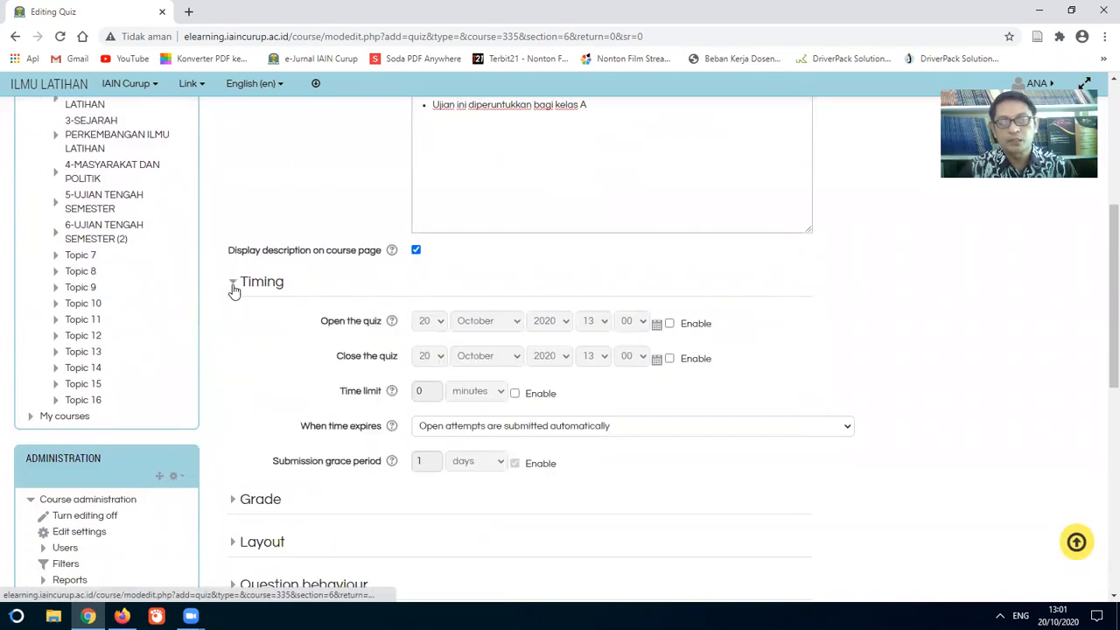
{"action": "left_click", "coordinate": [670, 324]}
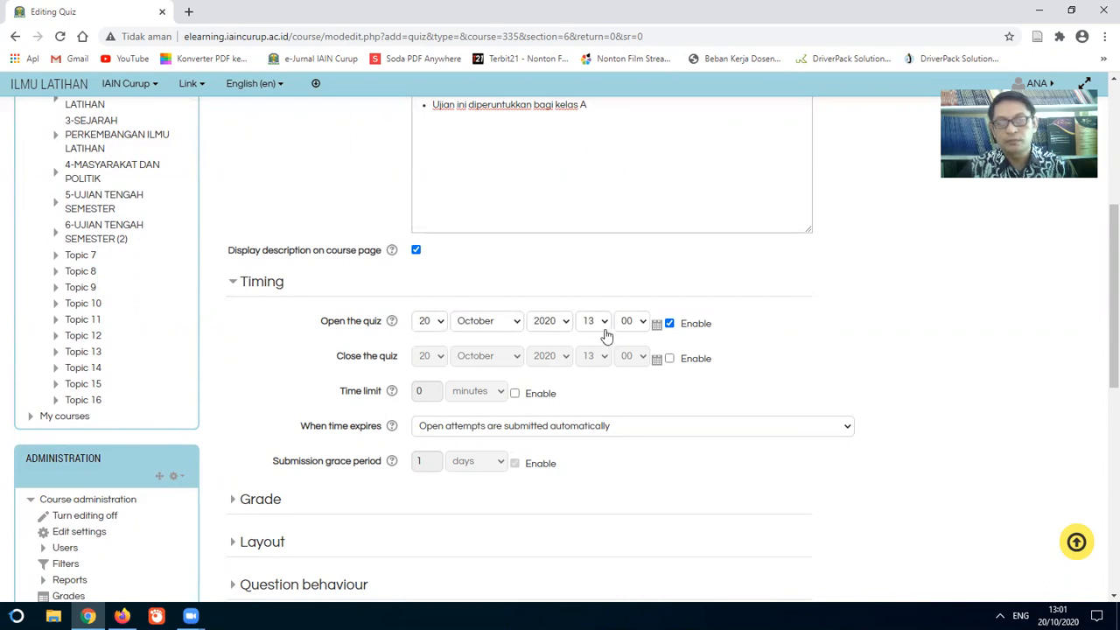
{"action": "left_click", "coordinate": [669, 359]}
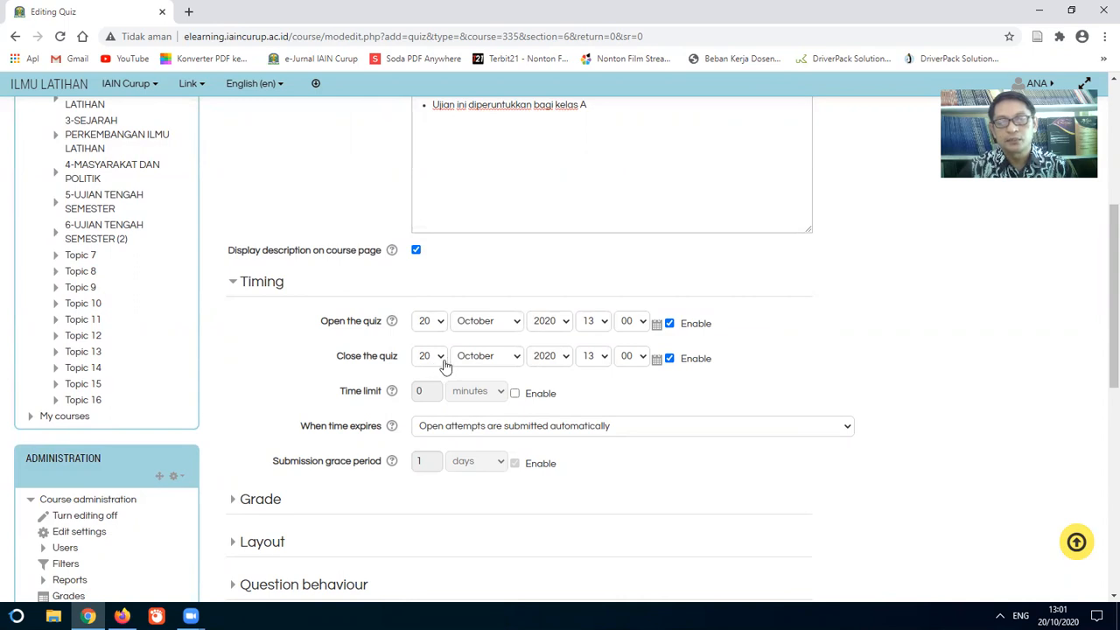
{"action": "left_click", "coordinate": [603, 359]}
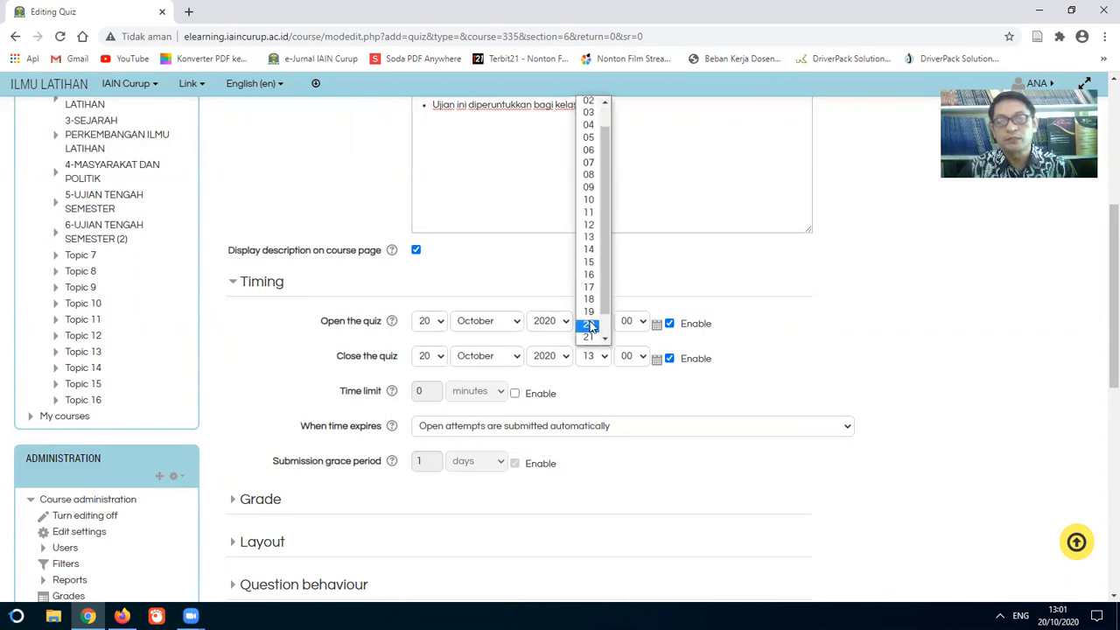
{"action": "left_click", "coordinate": [591, 264]}
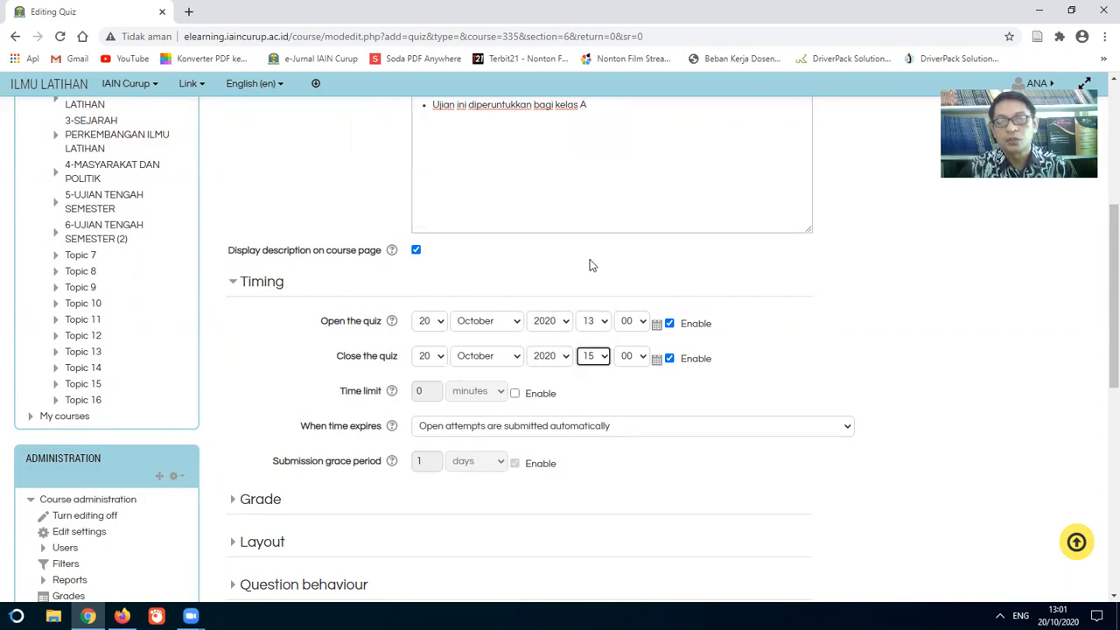
Enable the quiz time limit and set it to 60 minutes.
{"action": "scroll", "coordinate": [721, 440], "scroll_direction": "down", "scroll_amount": 1}
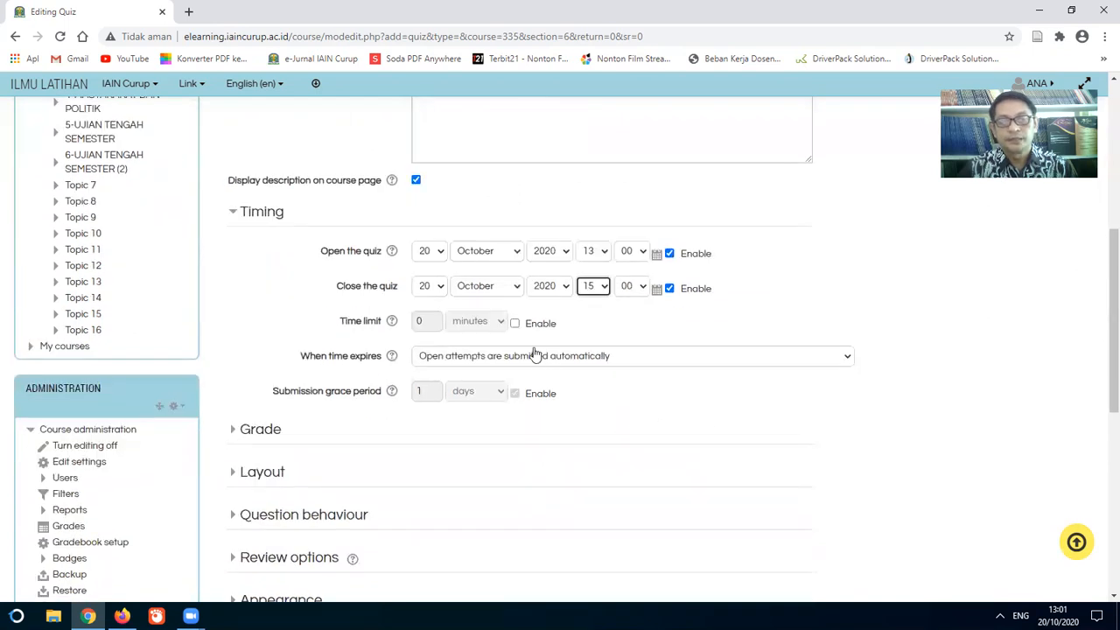
{"action": "left_click", "coordinate": [516, 327]}
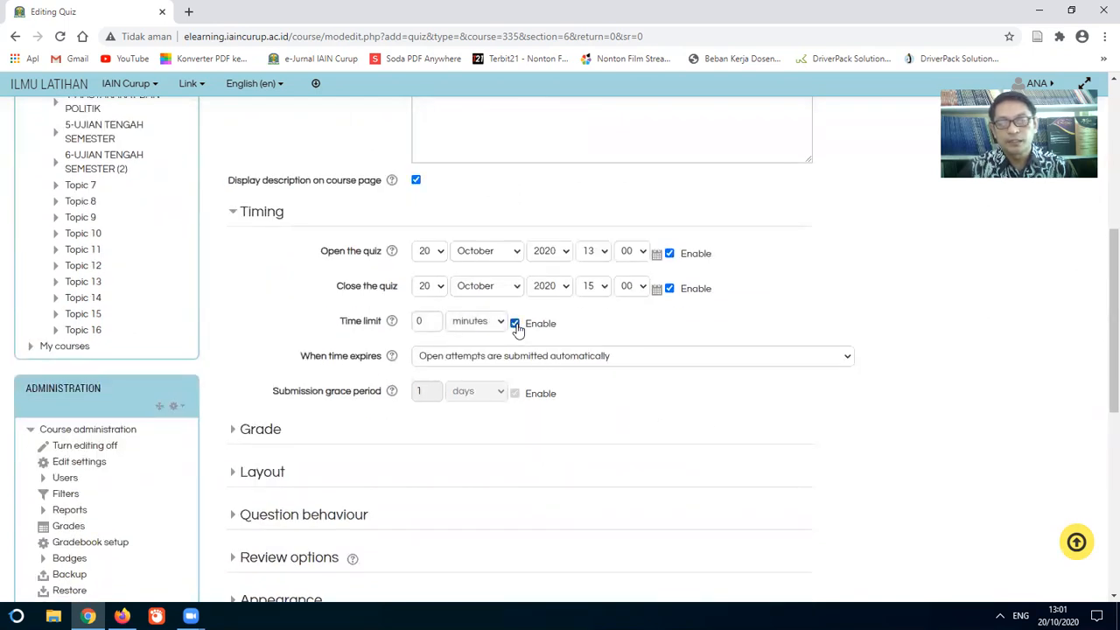
{"action": "left_click", "coordinate": [418, 321]}
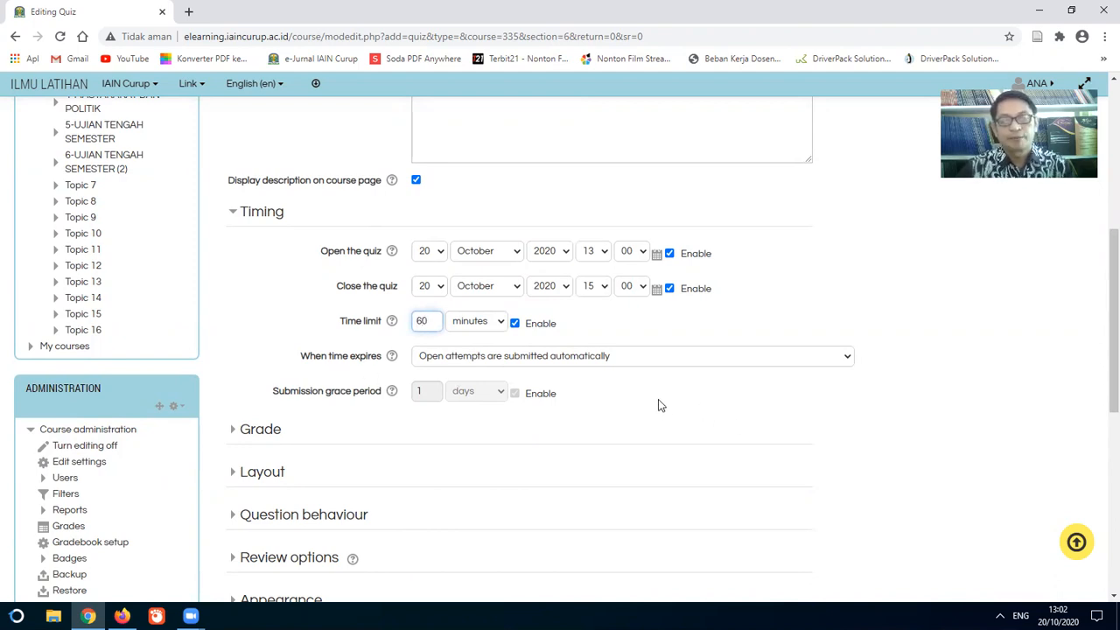
Limit the attempts allowed to 1 in the quiz's grade settings.
{"action": "scroll", "coordinate": [661, 400], "scroll_direction": "down", "scroll_amount": 1}
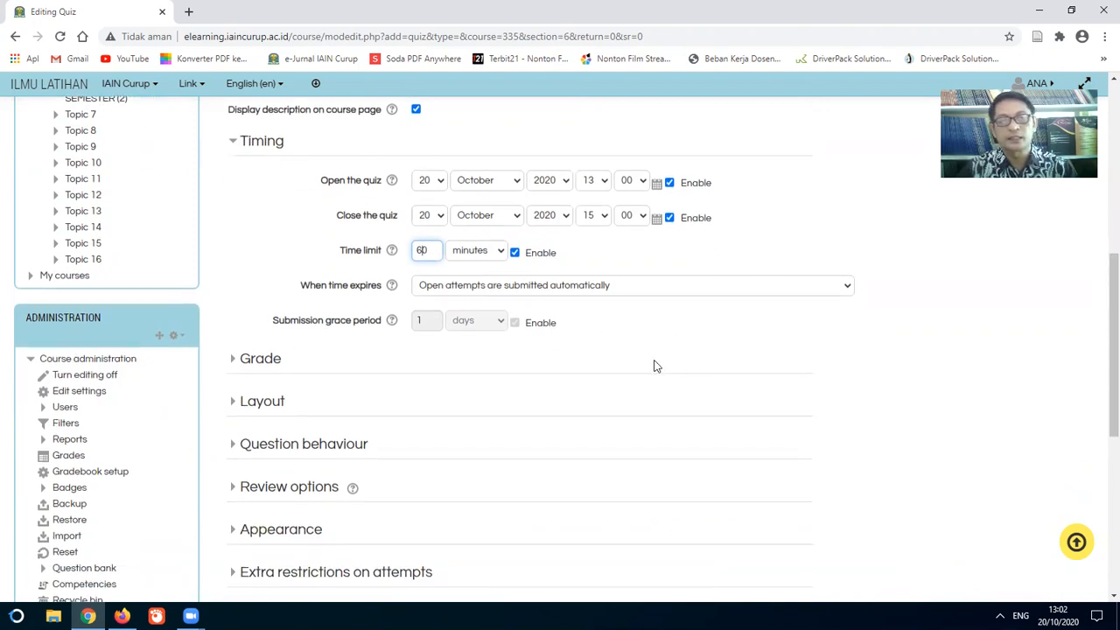
{"action": "scroll", "coordinate": [655, 368], "scroll_direction": "down", "scroll_amount": 1}
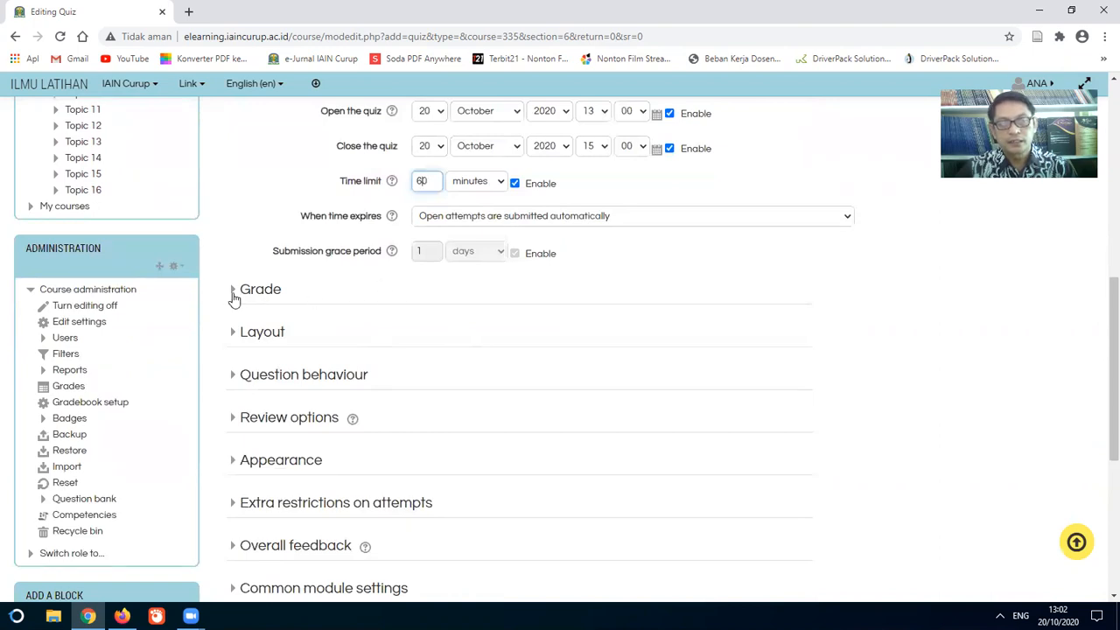
{"action": "left_click", "coordinate": [233, 294]}
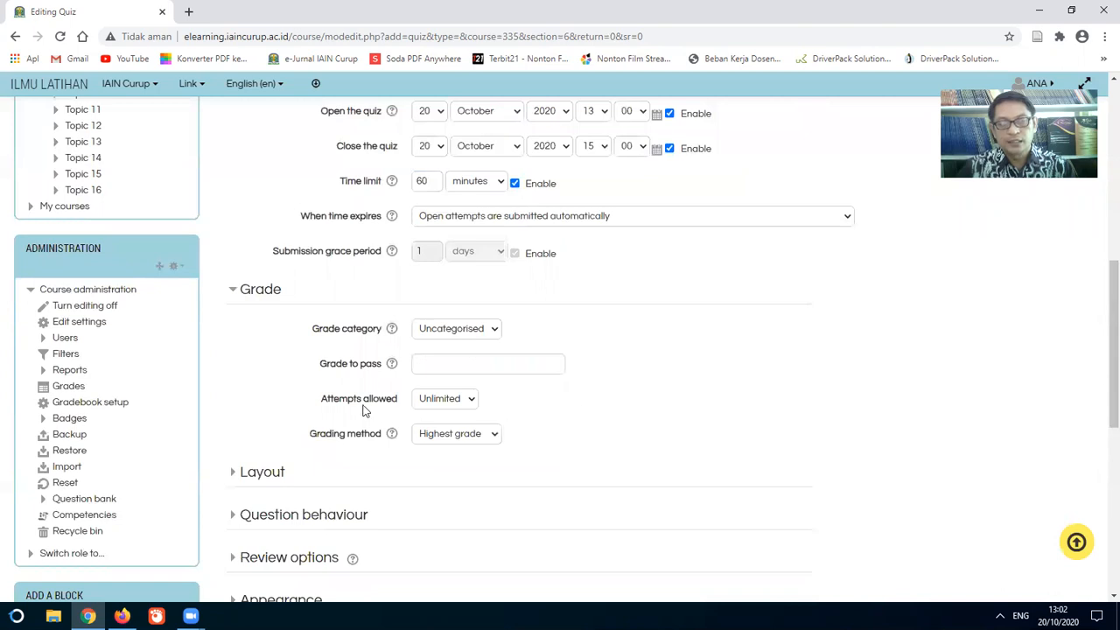
{"action": "left_click", "coordinate": [471, 402]}
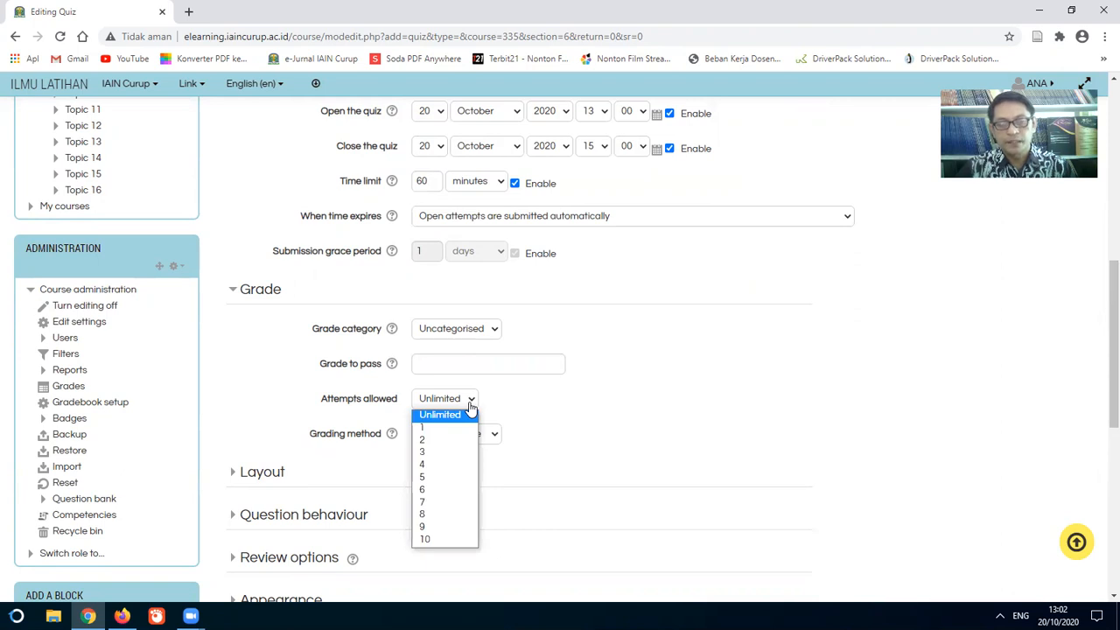
{"action": "left_click", "coordinate": [443, 431]}
{"action": "left_click", "coordinate": [673, 391]}
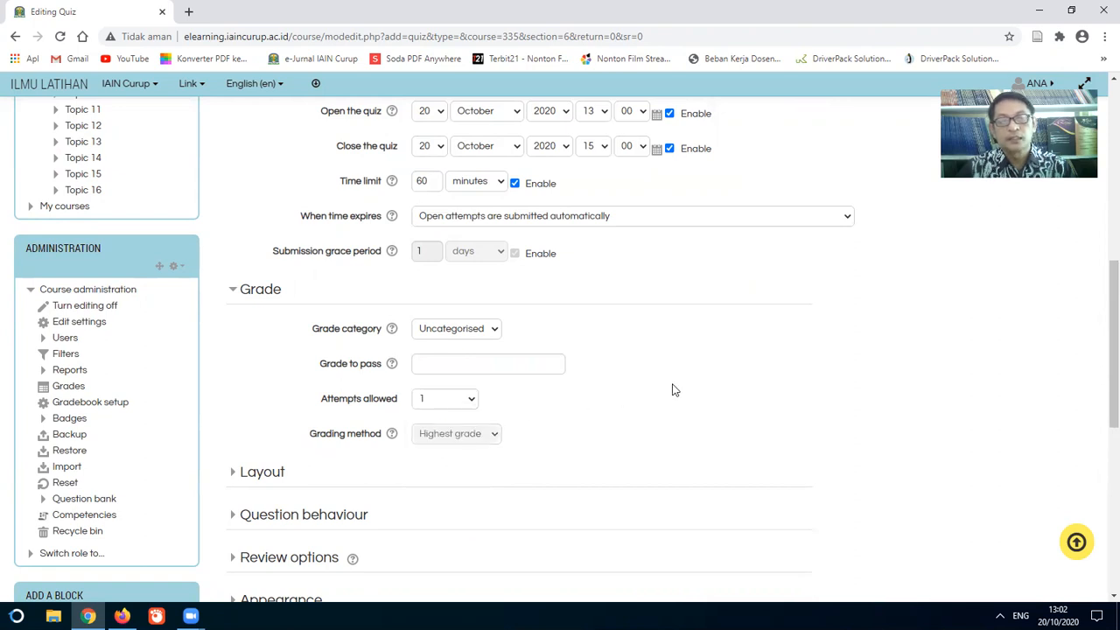
Examine the new page choices in the layout settings and the shuffle choices in the question behaviour settings, keeping Every question and Yes.
{"action": "scroll", "coordinate": [673, 389], "scroll_direction": "down", "scroll_amount": 2}
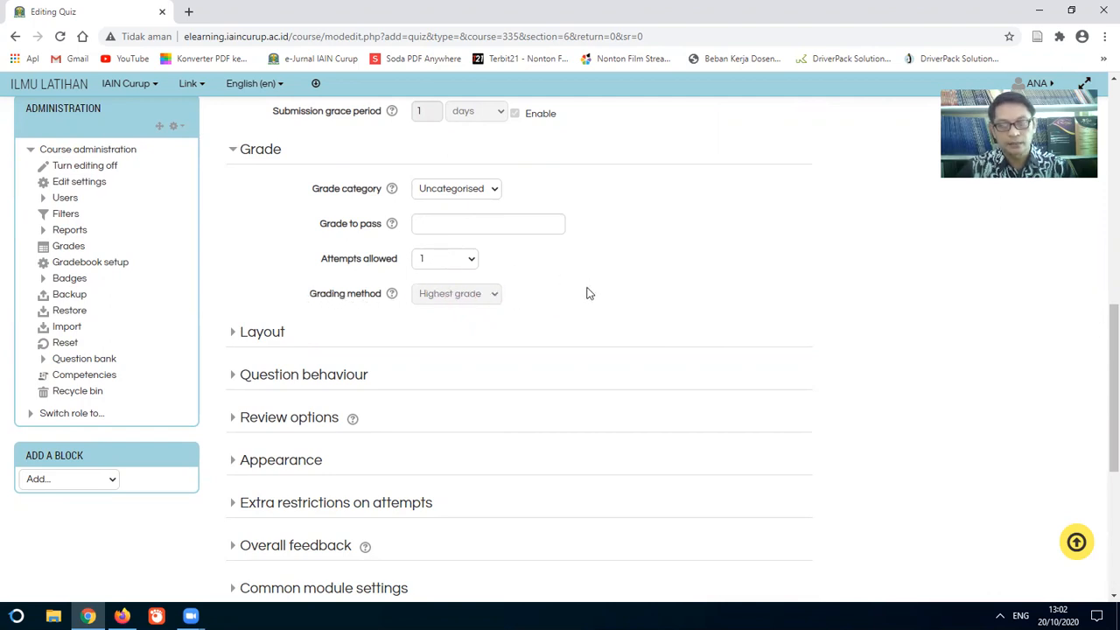
{"action": "scroll", "coordinate": [587, 293], "scroll_direction": "down", "scroll_amount": 1}
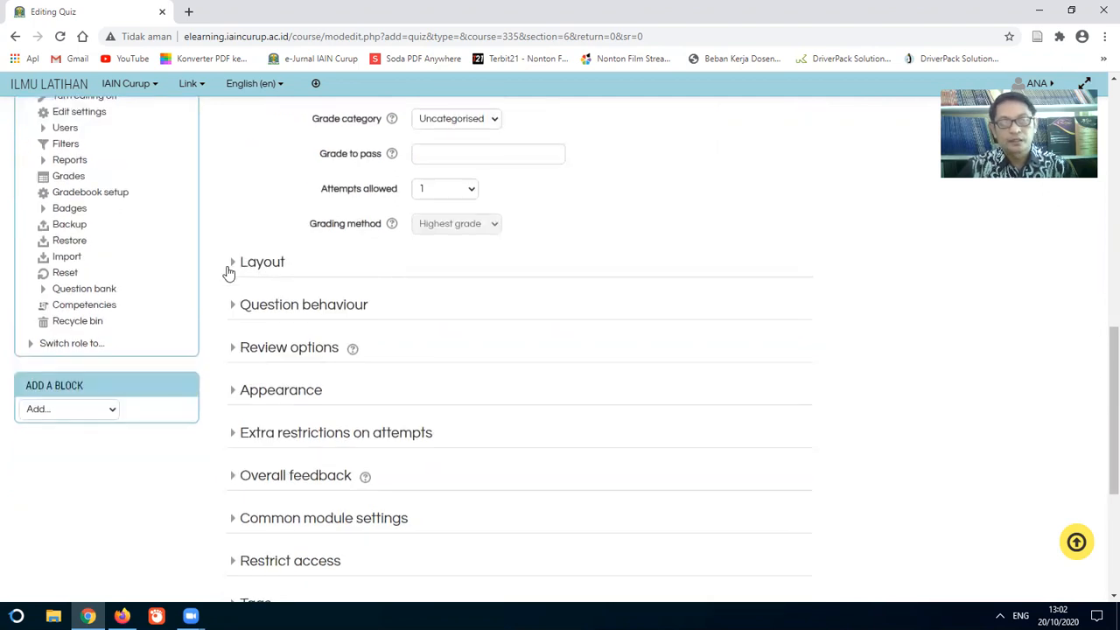
{"action": "left_click", "coordinate": [234, 267]}
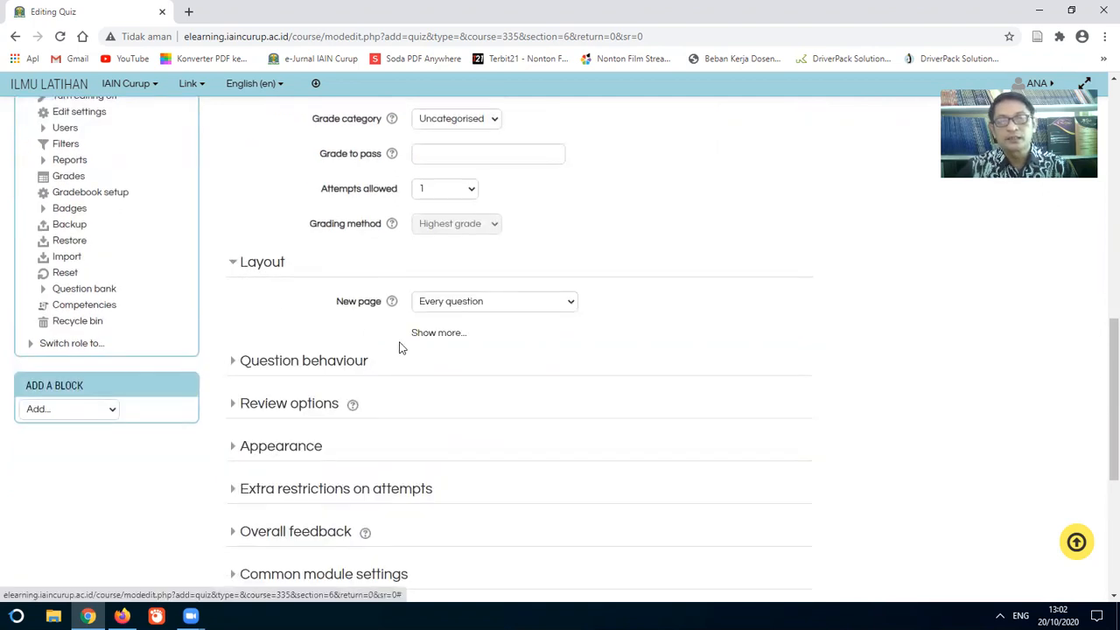
{"action": "left_click", "coordinate": [572, 306]}
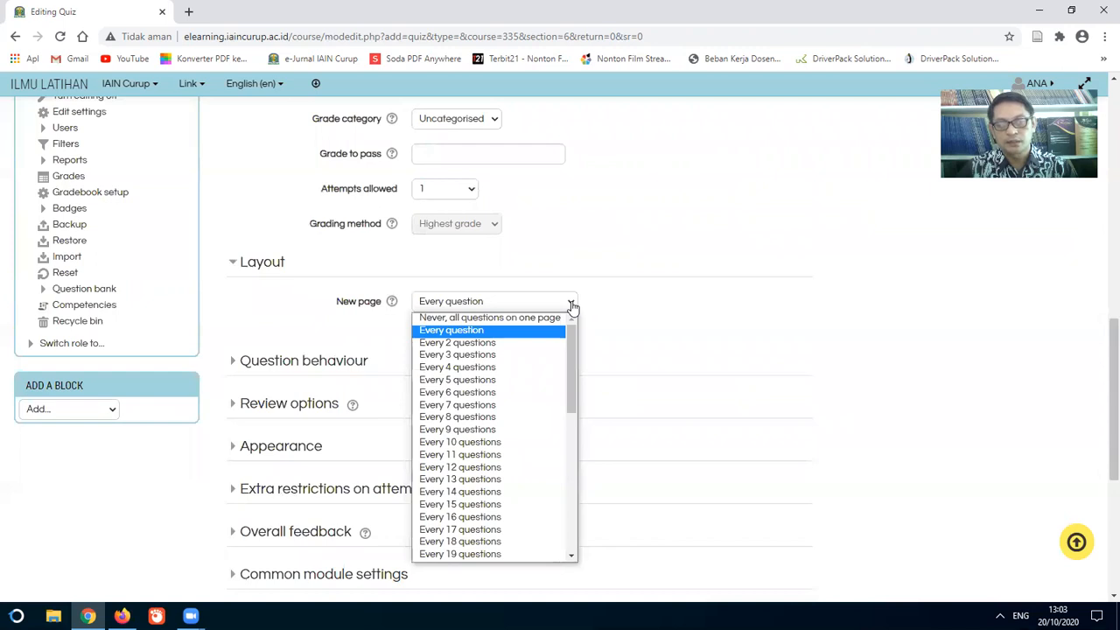
{"action": "left_click", "coordinate": [655, 320]}
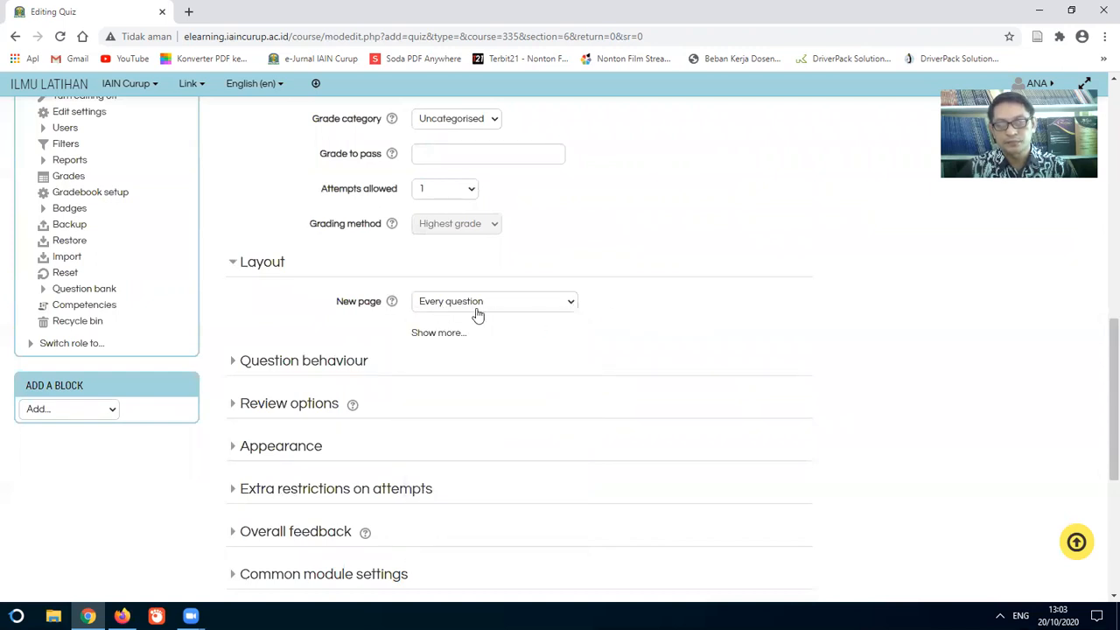
{"action": "left_click", "coordinate": [233, 367]}
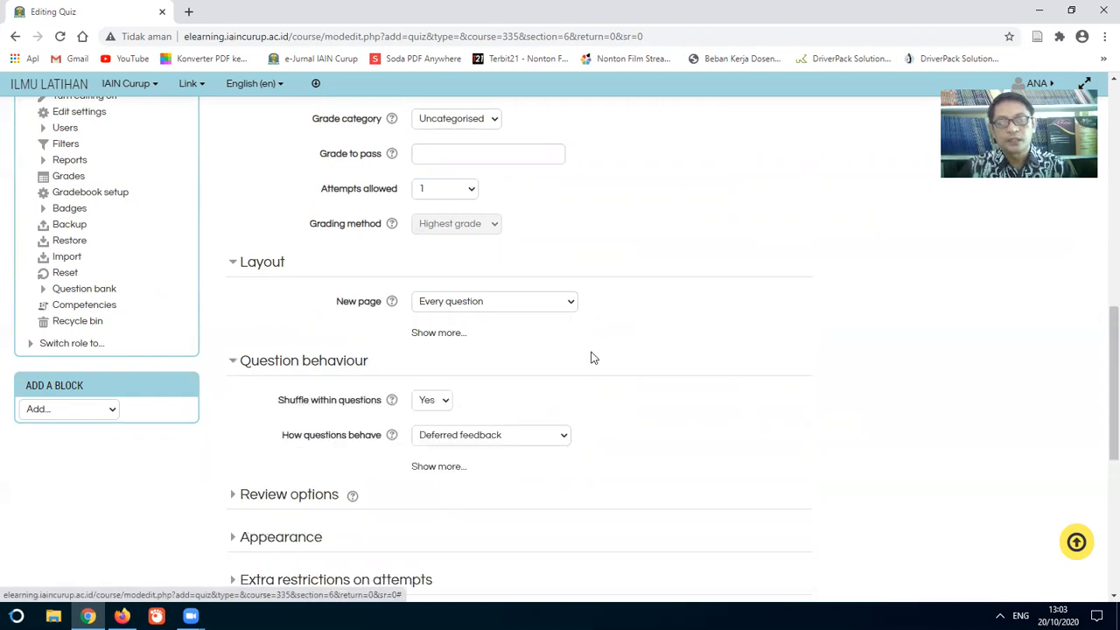
{"action": "scroll", "coordinate": [586, 355], "scroll_direction": "down", "scroll_amount": 2}
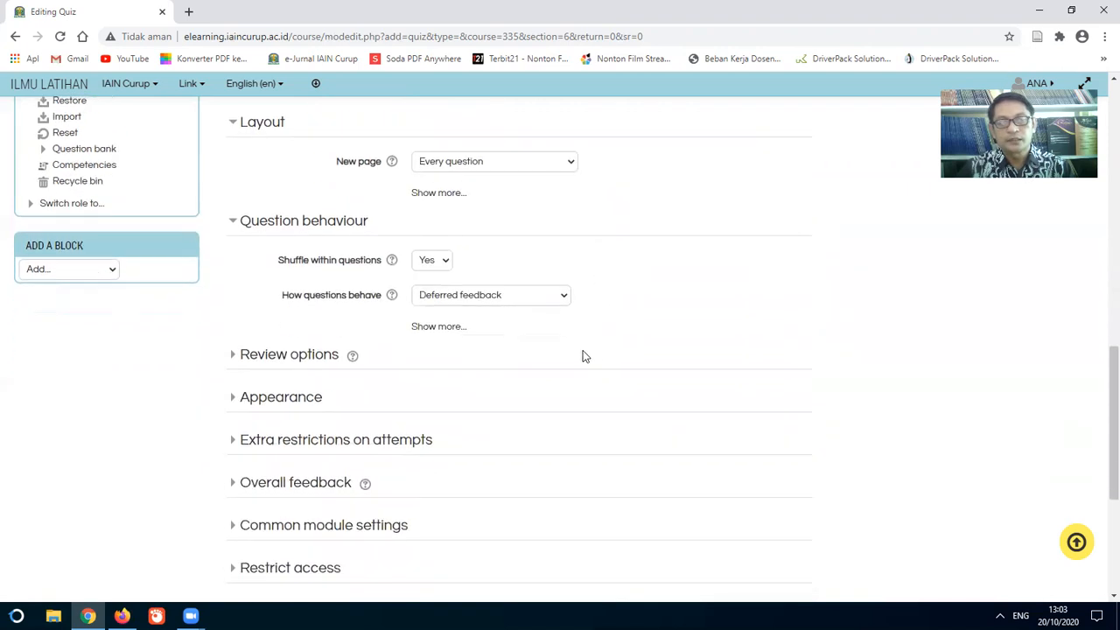
{"action": "left_click", "coordinate": [446, 262]}
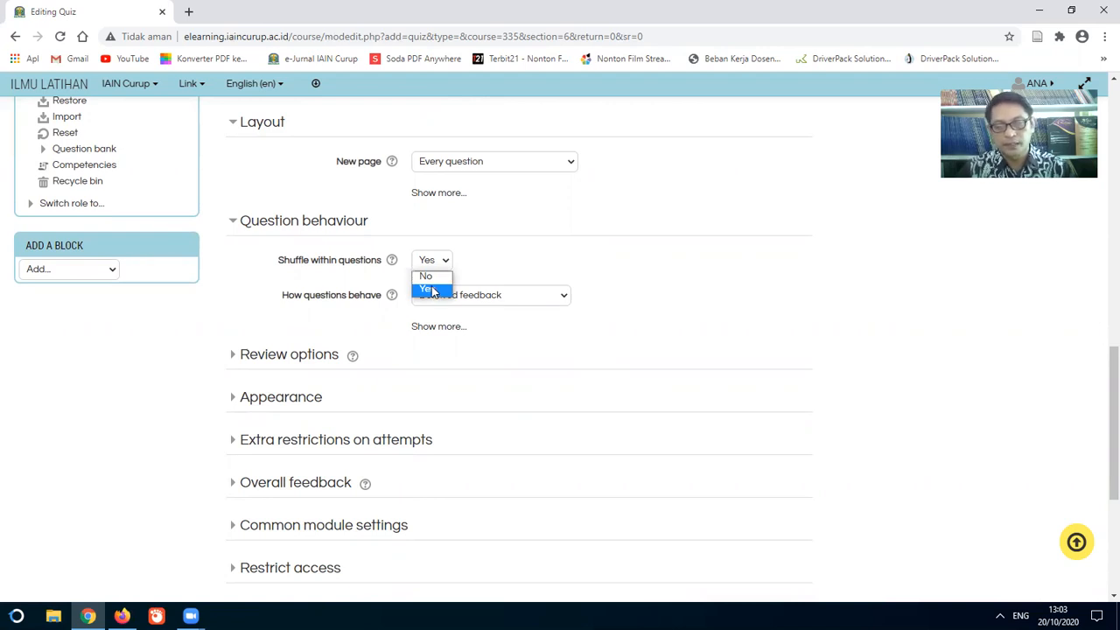
{"action": "left_click", "coordinate": [522, 254]}
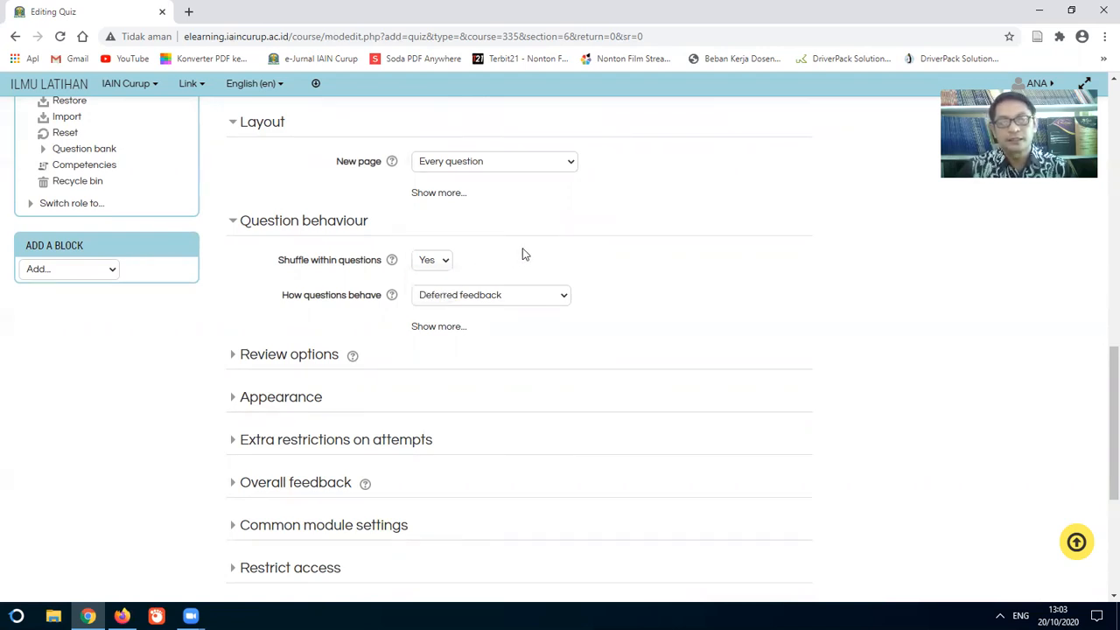
In the review options, disable The attempt immediately after the attempt, later while the quiz is still open, and after the quiz is closed.
{"action": "scroll", "coordinate": [520, 359], "scroll_direction": "down", "scroll_amount": 2}
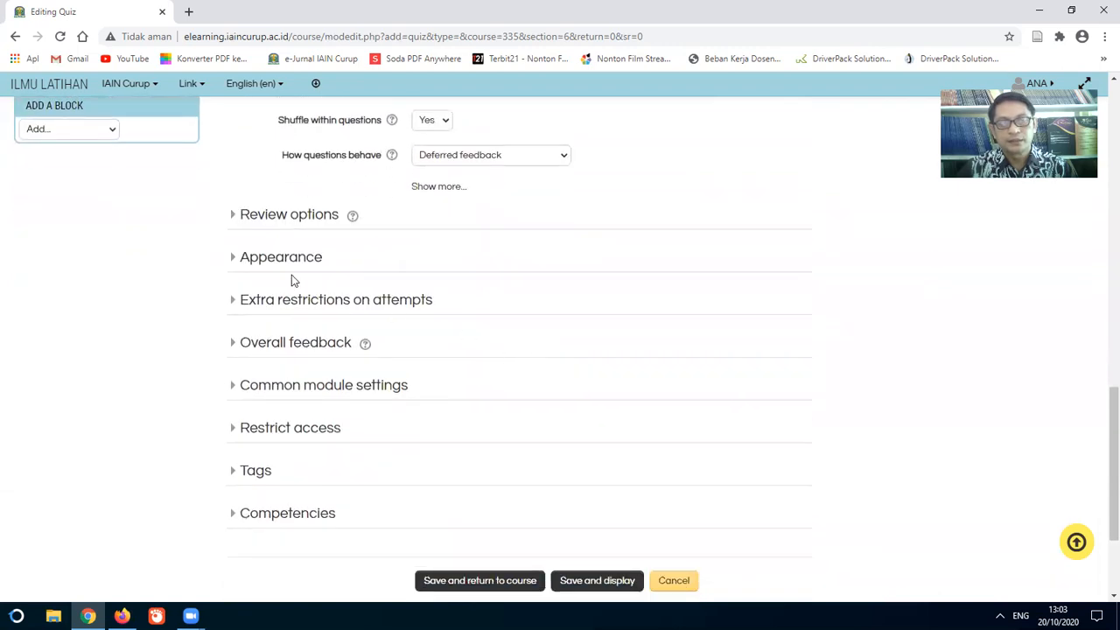
{"action": "left_click", "coordinate": [232, 219]}
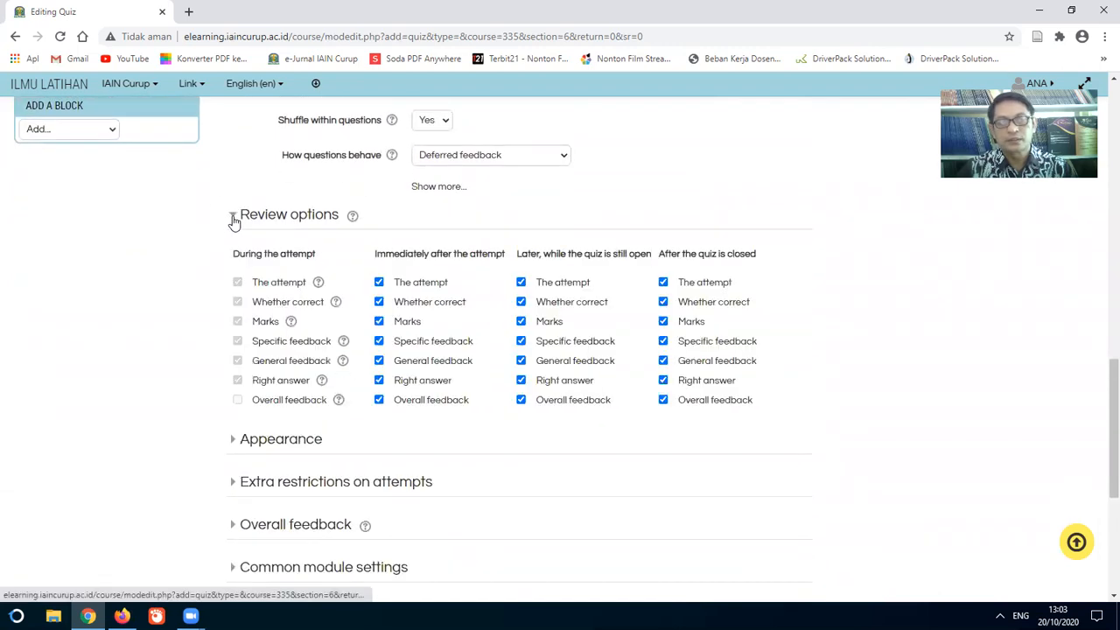
{"action": "left_click", "coordinate": [378, 282]}
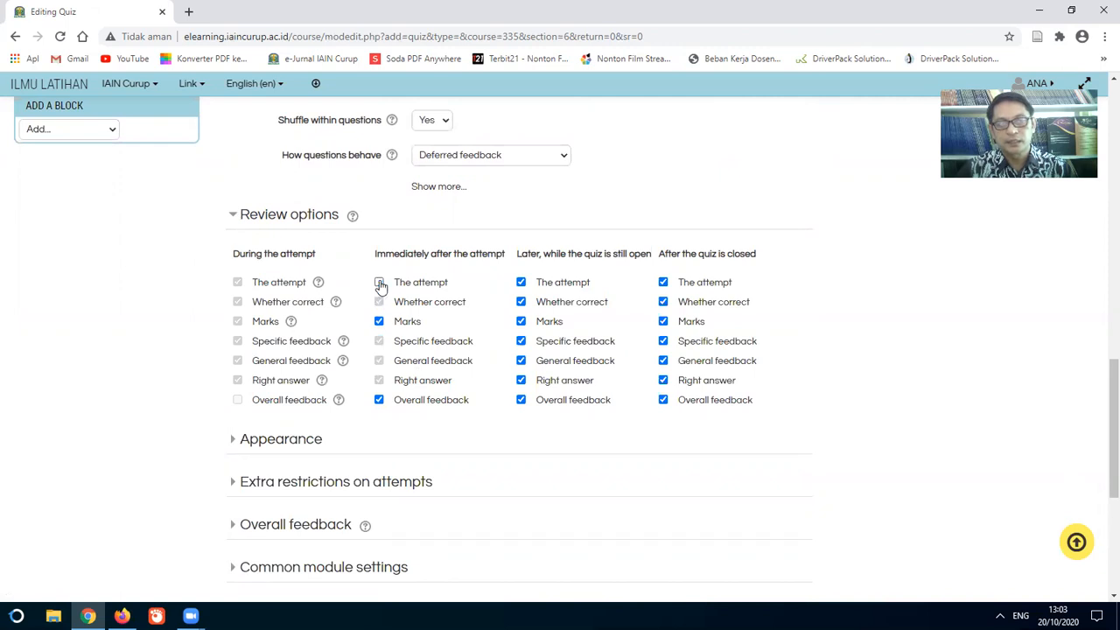
{"action": "left_click", "coordinate": [521, 283]}
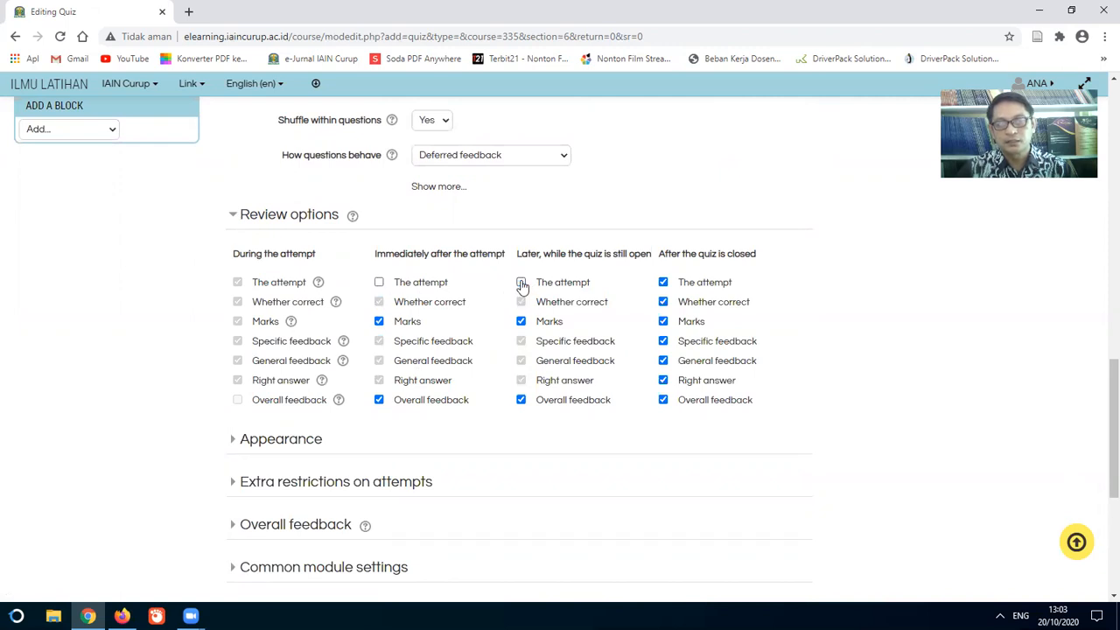
{"action": "left_click", "coordinate": [664, 284]}
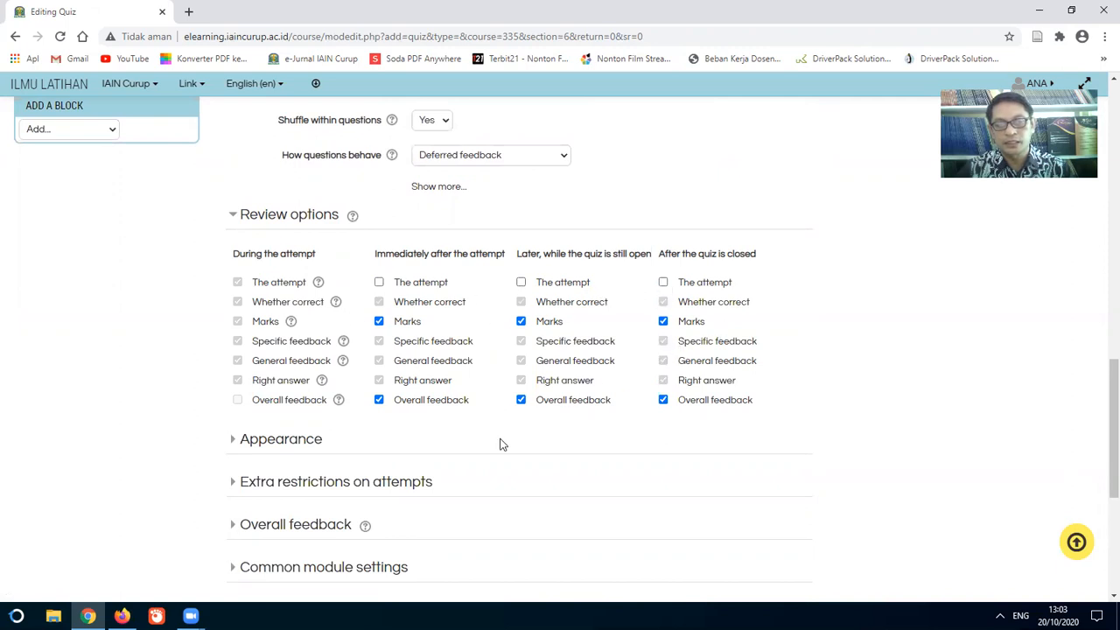
Check the user's picture choices in the appearance settings, keeping No image.
{"action": "scroll", "coordinate": [499, 443], "scroll_direction": "down", "scroll_amount": 2}
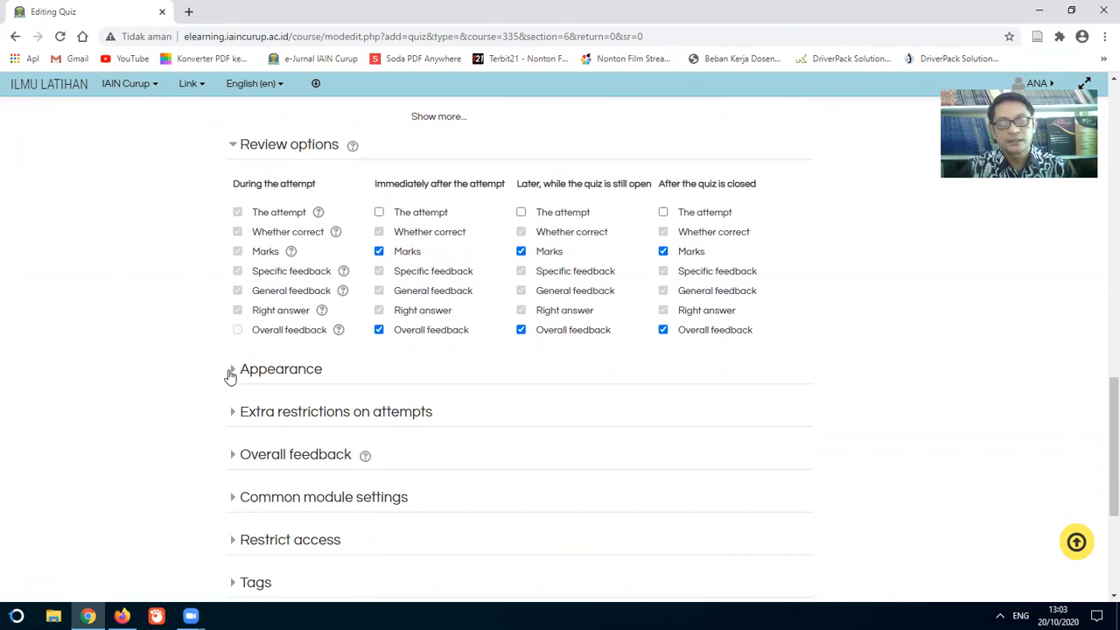
{"action": "left_click", "coordinate": [232, 371]}
{"action": "scroll", "coordinate": [262, 362], "scroll_direction": "down", "scroll_amount": 2}
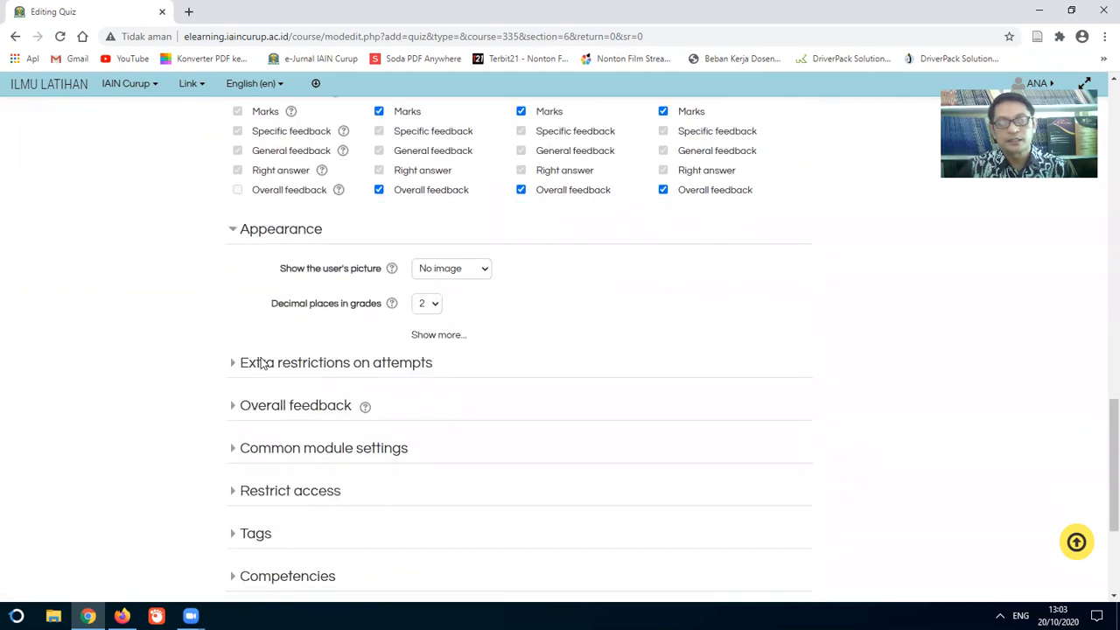
{"action": "left_click", "coordinate": [488, 274]}
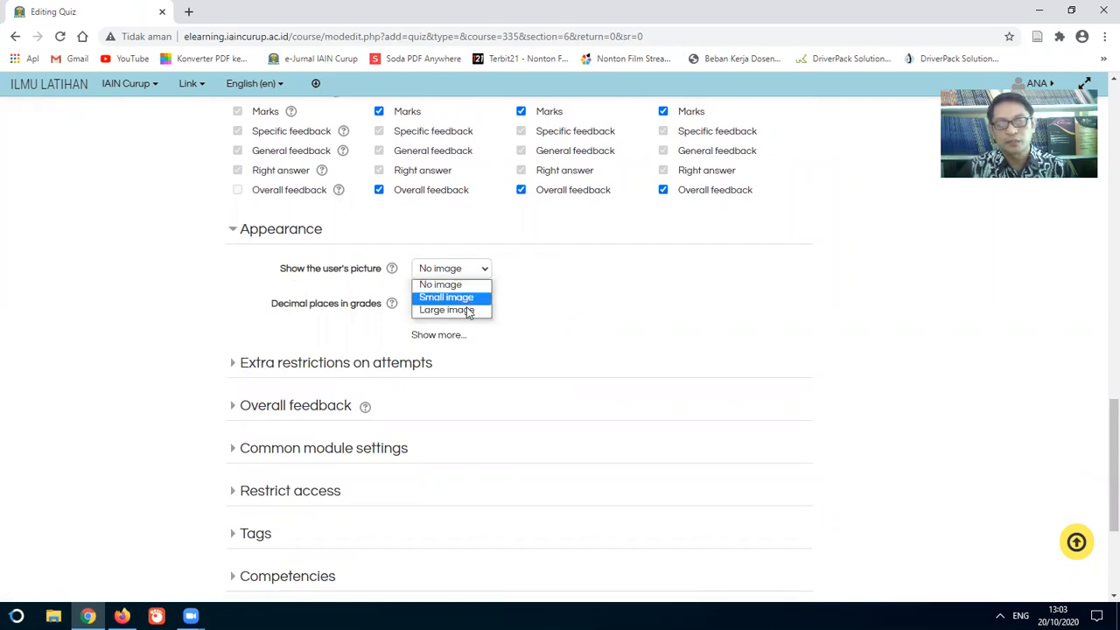
{"action": "left_click", "coordinate": [464, 292]}
{"action": "left_click", "coordinate": [621, 324]}
Examine the quiz's extra restrictions on attempts and its overall feedback settings.
{"action": "scroll", "coordinate": [620, 324], "scroll_direction": "down", "scroll_amount": 2}
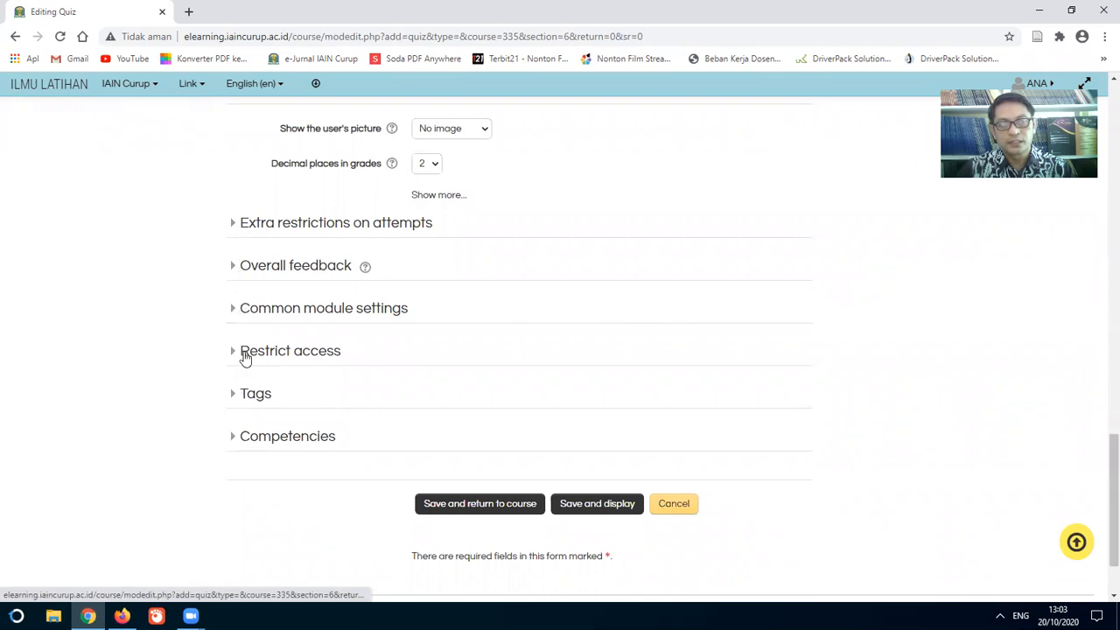
{"action": "left_click", "coordinate": [233, 228]}
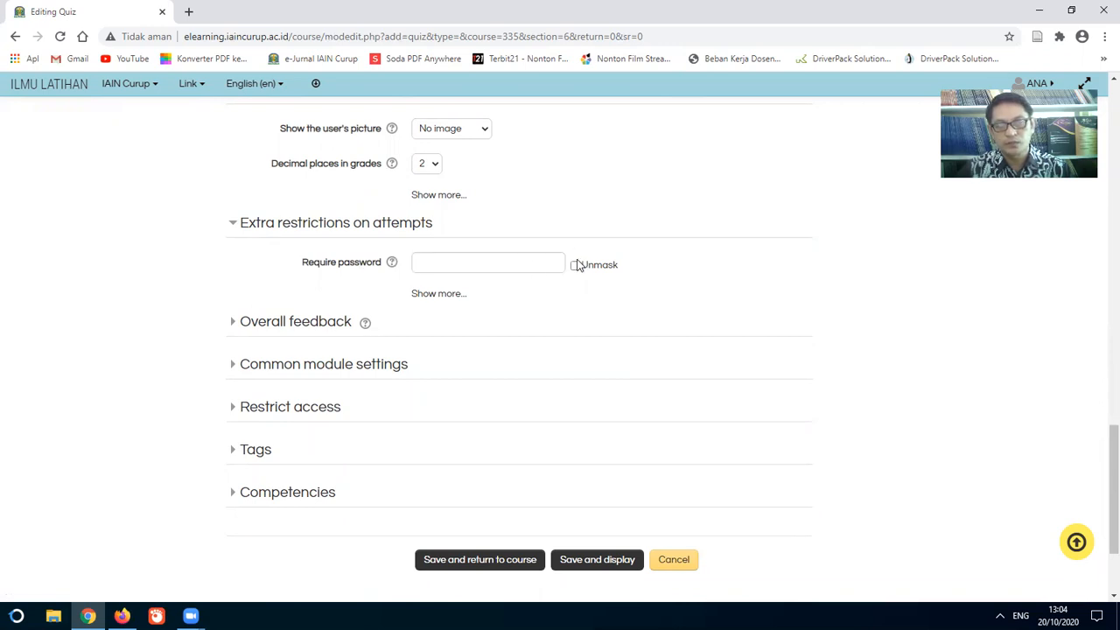
{"action": "left_click", "coordinate": [232, 324]}
{"action": "scroll", "coordinate": [245, 343], "scroll_direction": "down", "scroll_amount": 2}
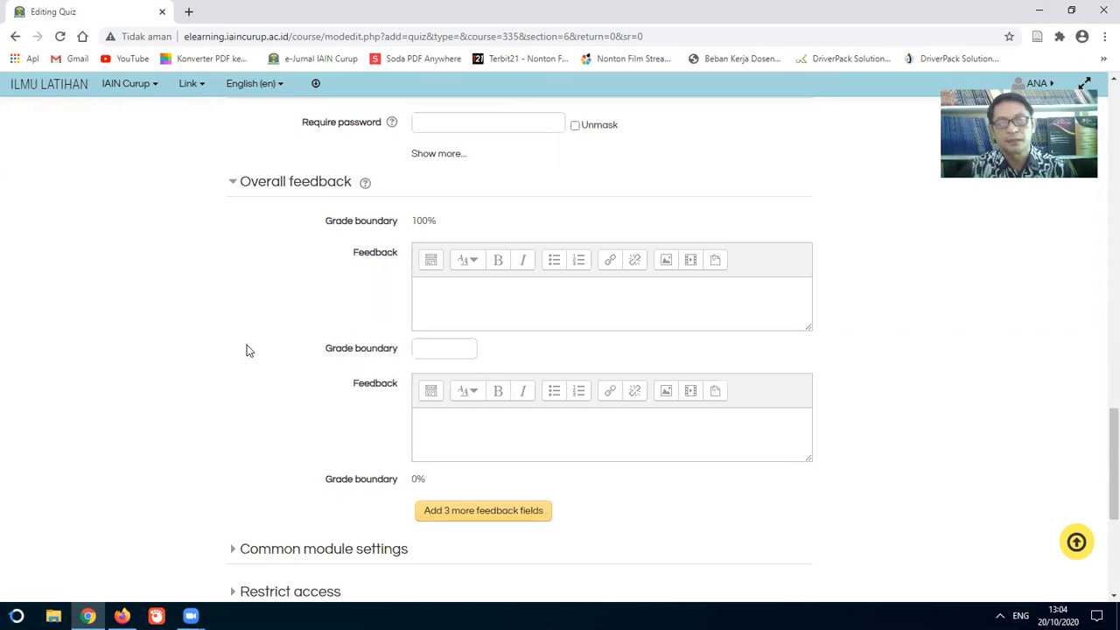
{"action": "scroll", "coordinate": [246, 349], "scroll_direction": "down", "scroll_amount": 2}
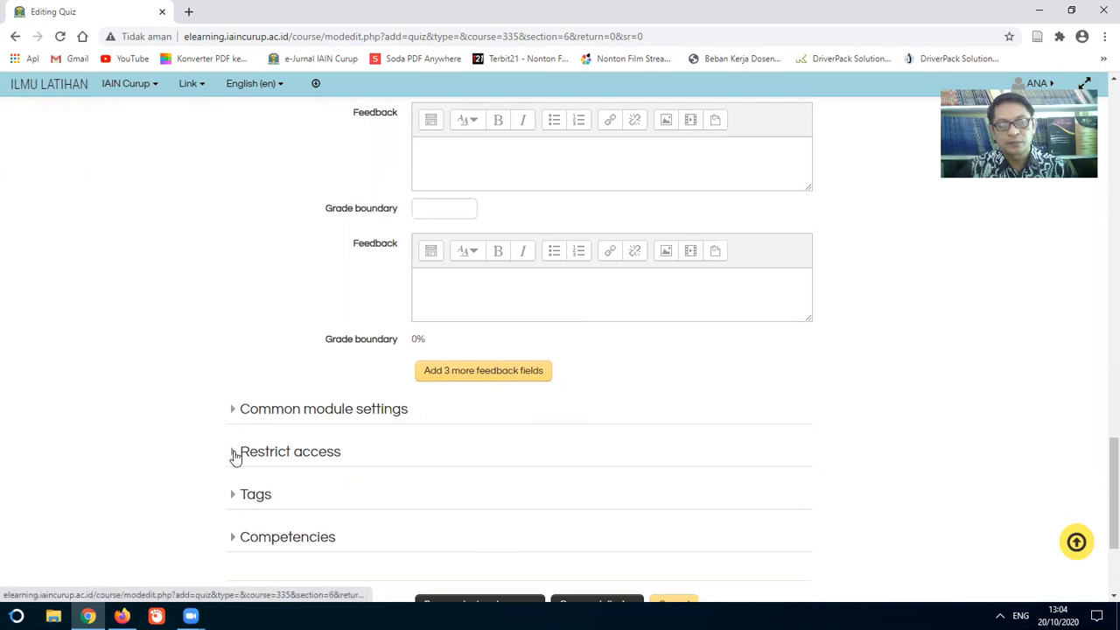
Add an access restriction so students must belong to group 2020-A, and save the quiz, returning to the course.
{"action": "left_click", "coordinate": [235, 453]}
{"action": "scroll", "coordinate": [795, 385], "scroll_direction": "down", "scroll_amount": 2}
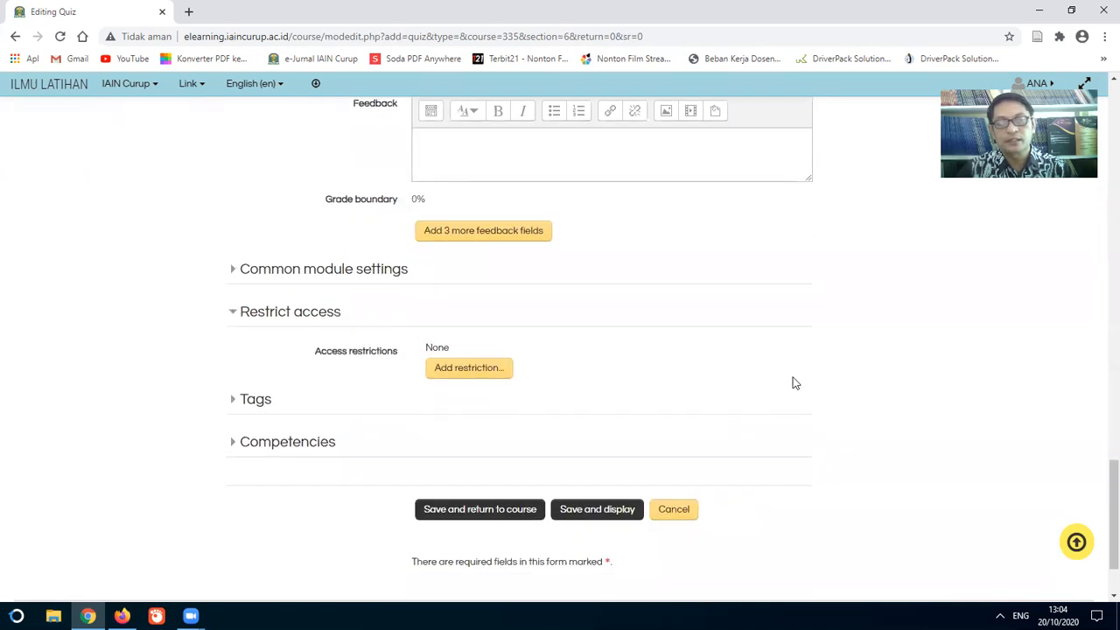
{"action": "left_click", "coordinate": [476, 370]}
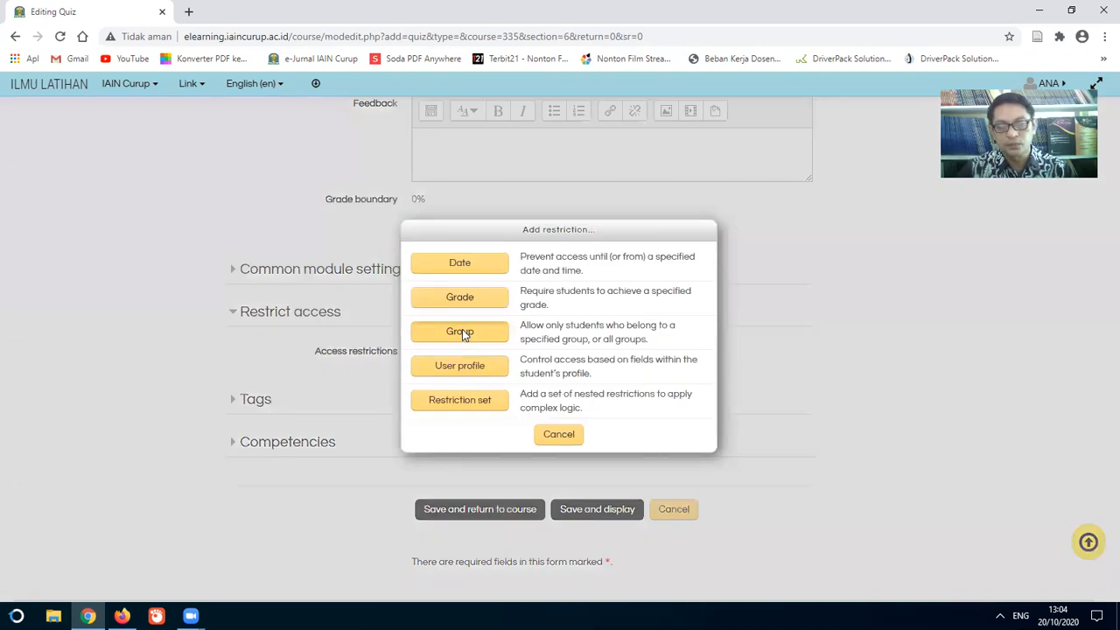
{"action": "left_click", "coordinate": [462, 329]}
{"action": "left_click", "coordinate": [528, 386]}
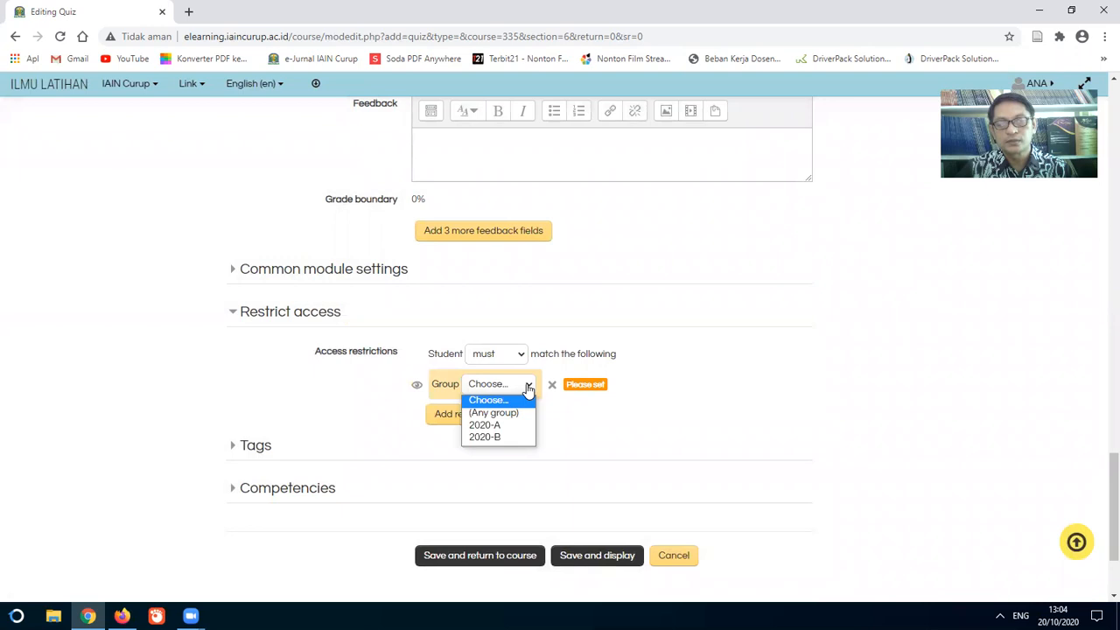
{"action": "left_click", "coordinate": [500, 425]}
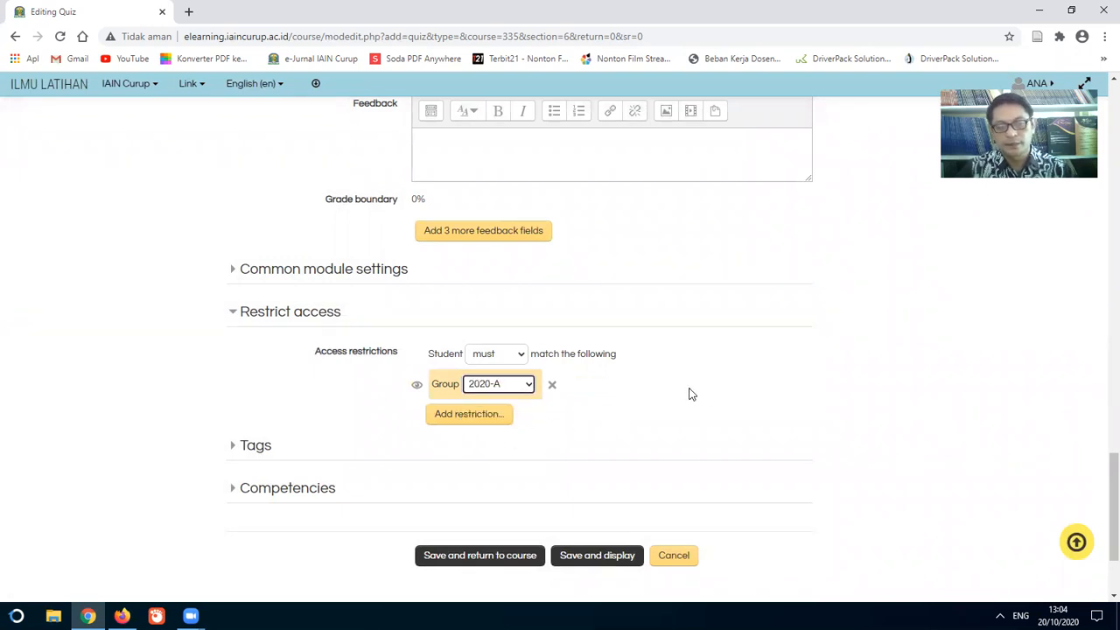
{"action": "scroll", "coordinate": [689, 393], "scroll_direction": "down", "scroll_amount": 2}
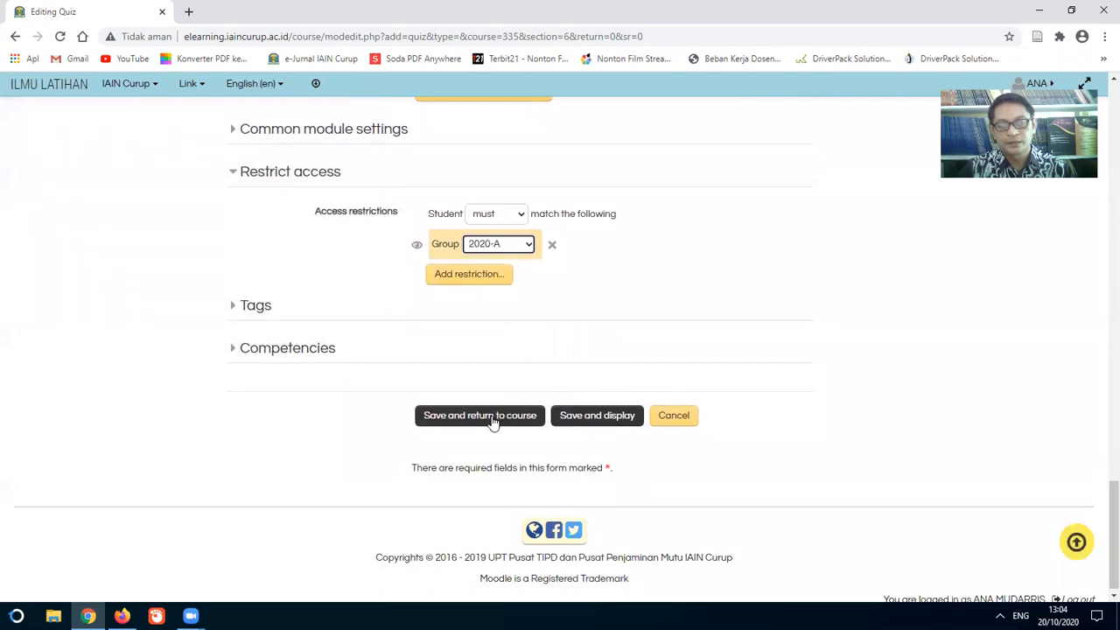
{"action": "left_click", "coordinate": [492, 418]}
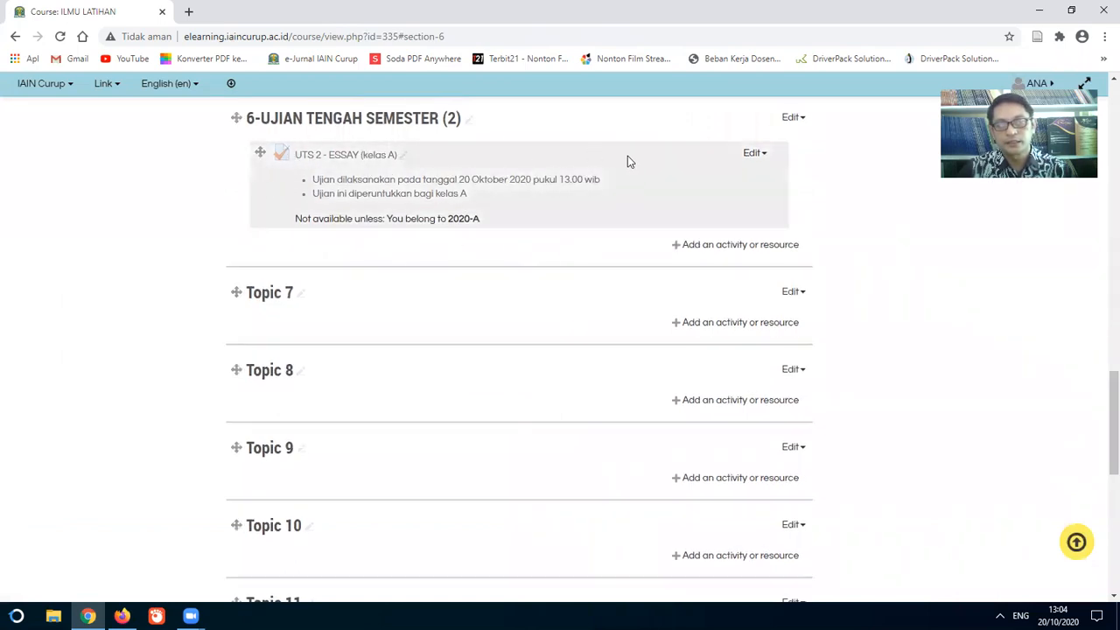
Open the UTS 2 - ESSAY (kelas A) quiz from the 6-UJIAN TENGAH SEMESTER (2) section and start editing its questions.
{"action": "scroll", "coordinate": [525, 294], "scroll_direction": "down", "scroll_amount": 1}
{"action": "scroll", "coordinate": [525, 295], "scroll_direction": "up", "scroll_amount": 2}
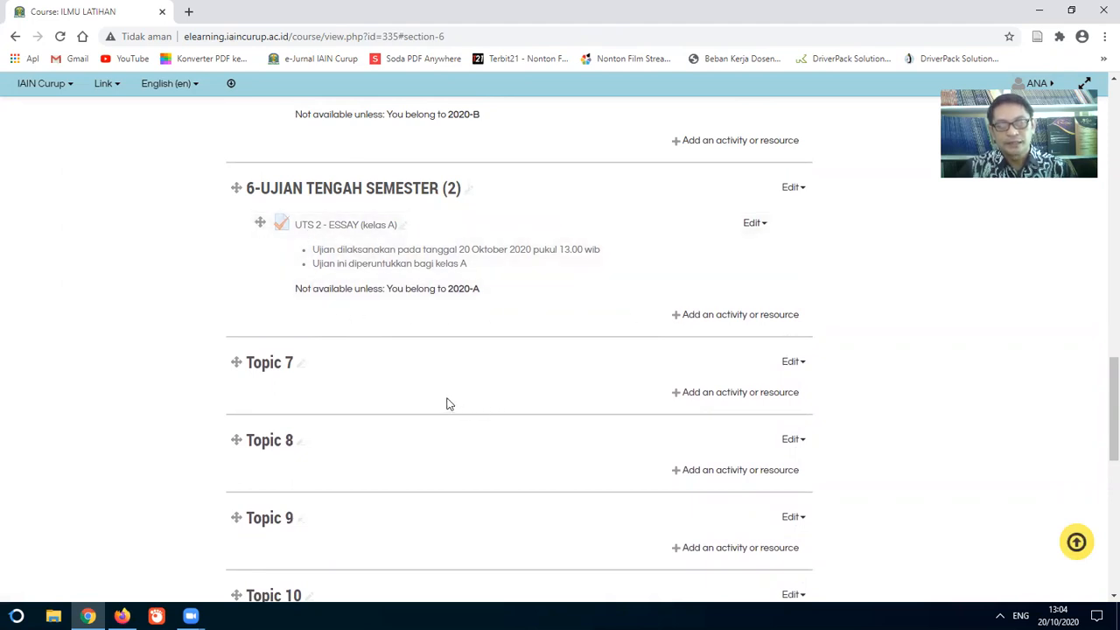
{"action": "left_click", "coordinate": [347, 230]}
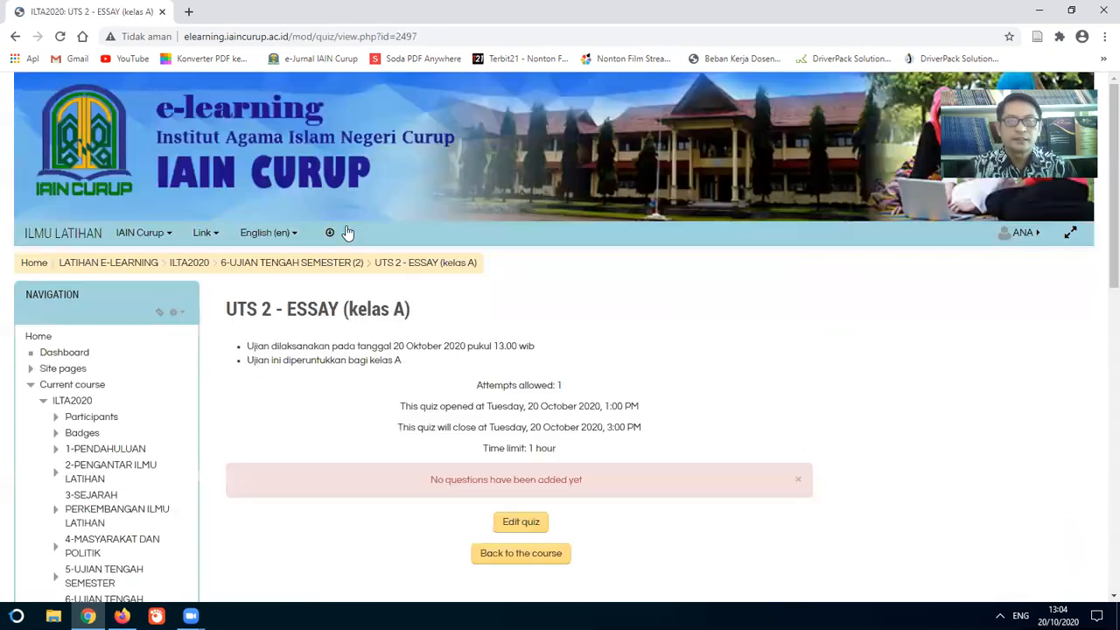
{"action": "scroll", "coordinate": [793, 388], "scroll_direction": "down", "scroll_amount": 1}
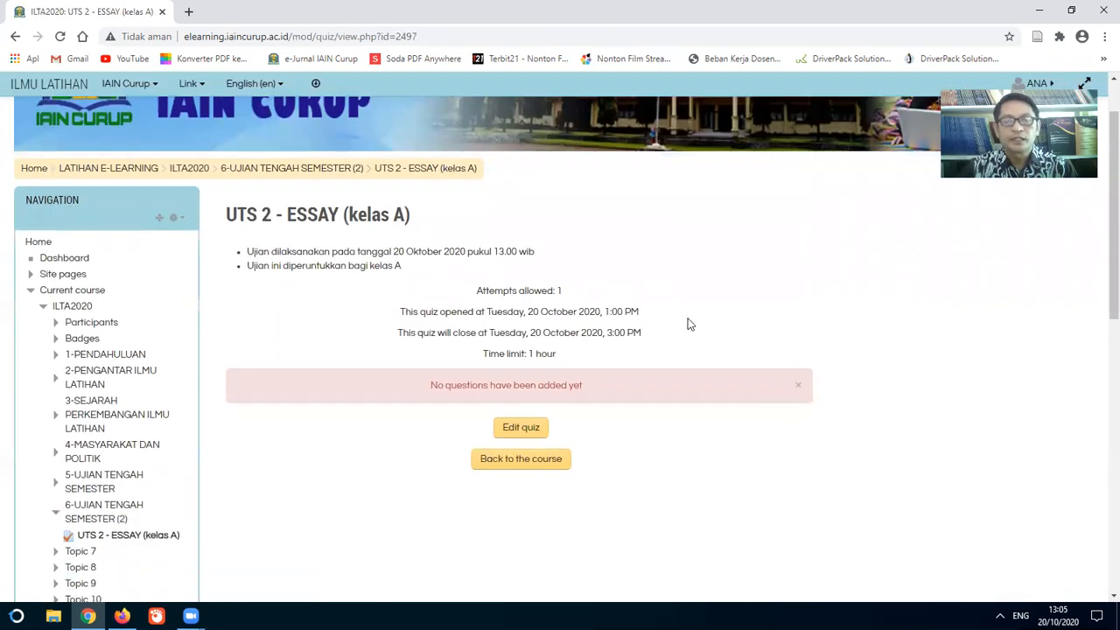
{"action": "left_click", "coordinate": [522, 429]}
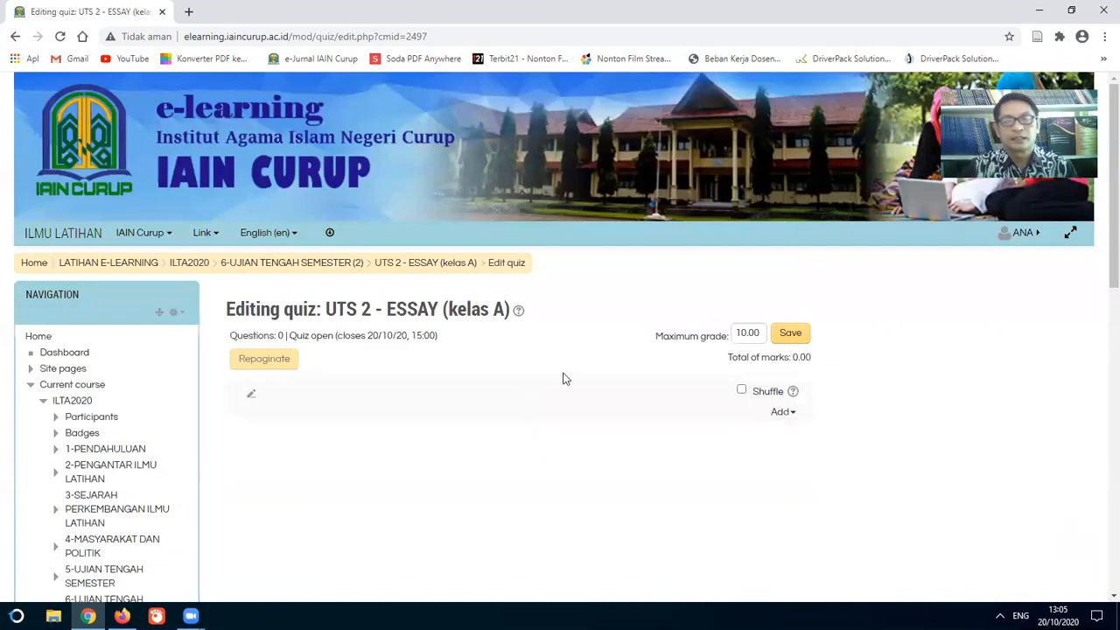
Add a new question of the Essay type to the quiz.
{"action": "left_click", "coordinate": [791, 415]}
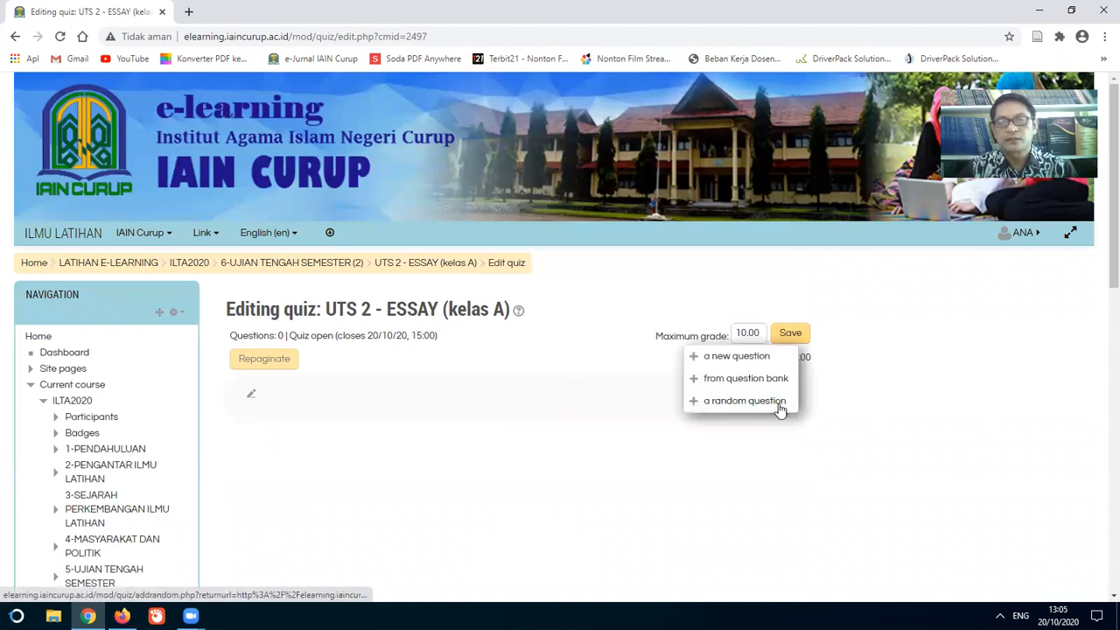
{"action": "left_click", "coordinate": [726, 359]}
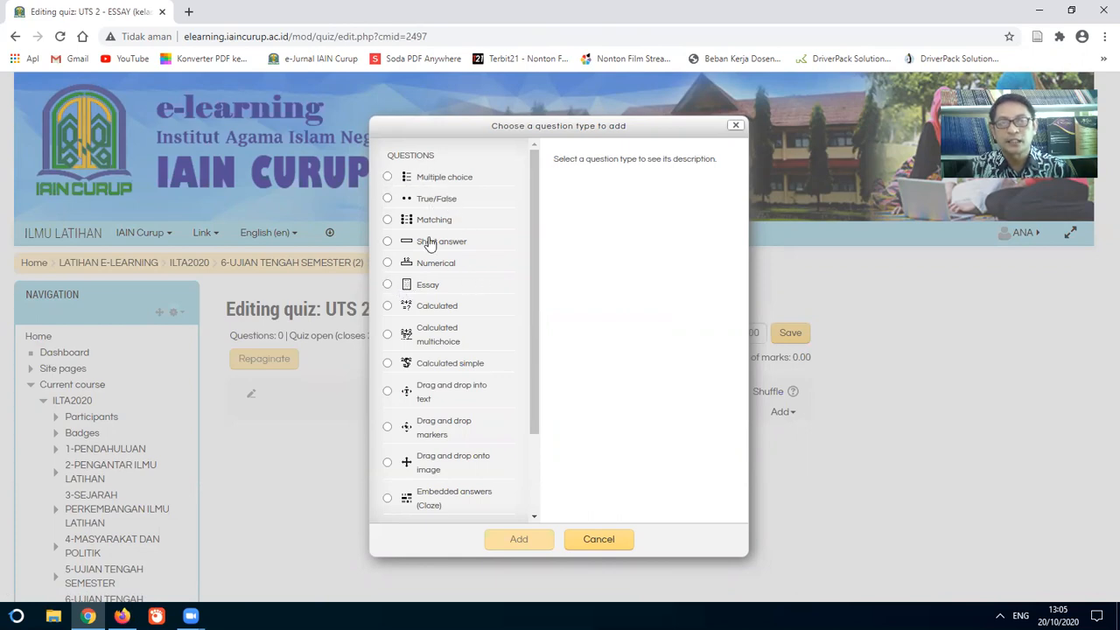
{"action": "left_click", "coordinate": [387, 285]}
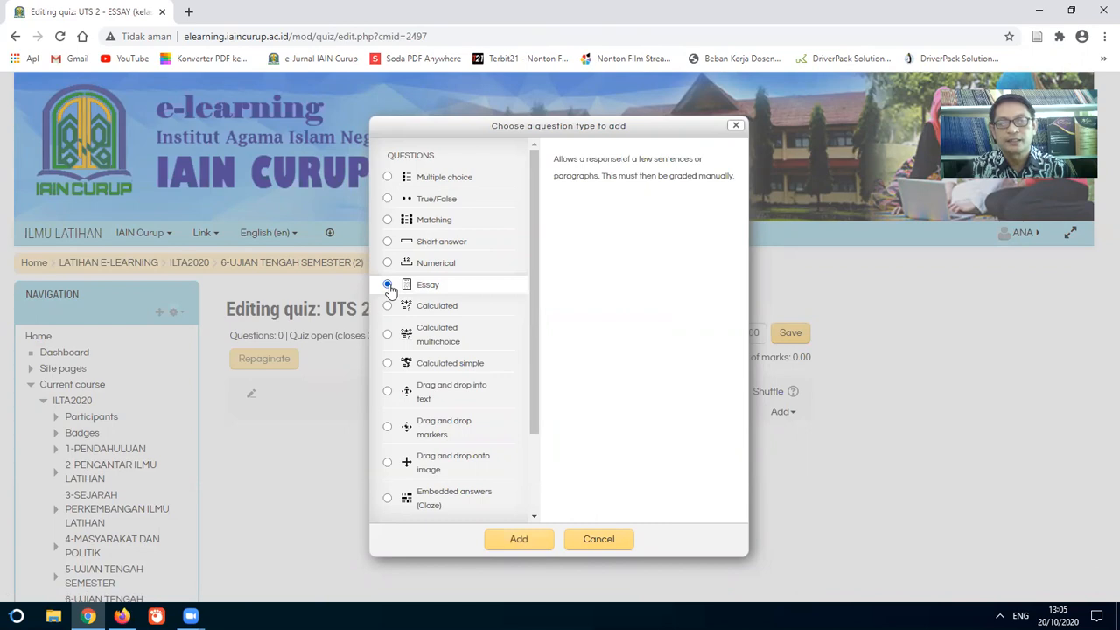
{"action": "left_click", "coordinate": [525, 542]}
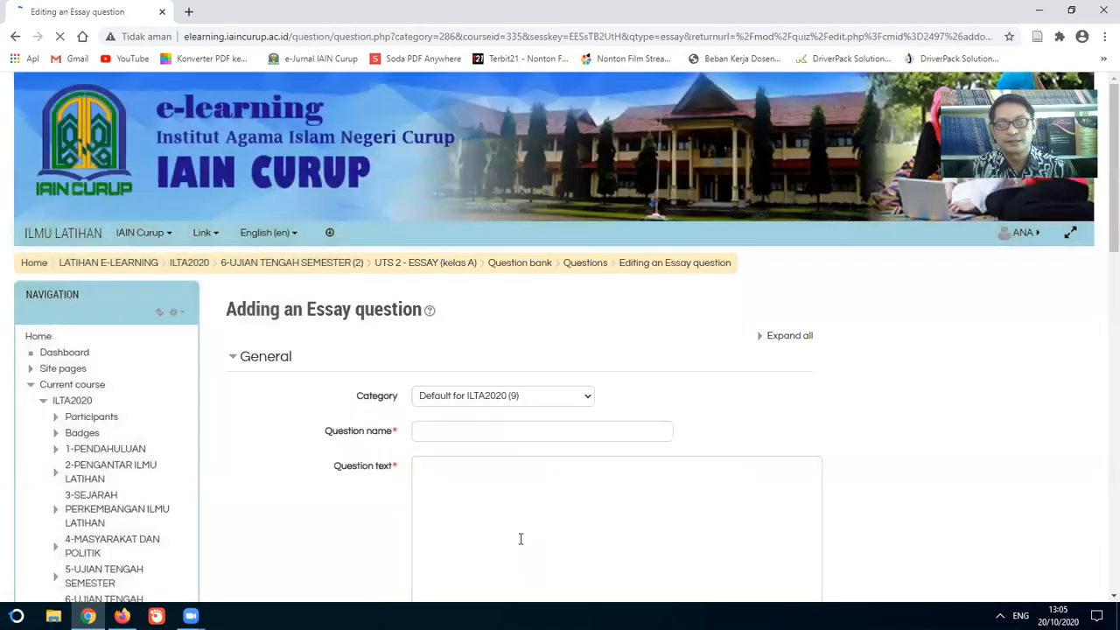
Name the question essay01 and enter "Apa nama negara kita?" as its question text.
{"action": "left_click", "coordinate": [546, 429]}
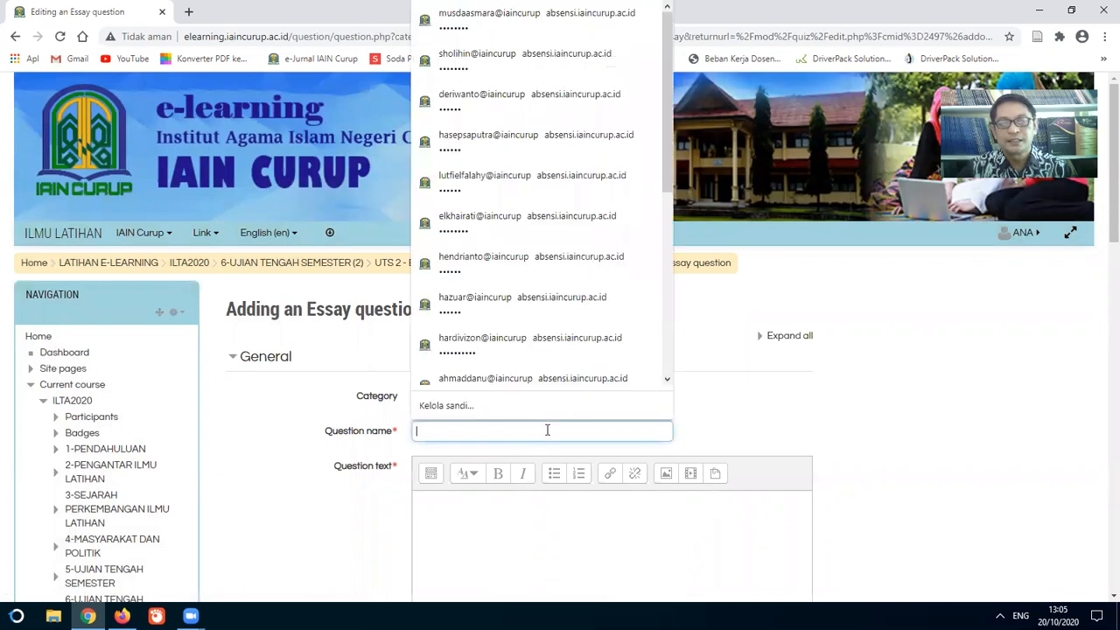
{"action": "left_click", "coordinate": [811, 425]}
{"action": "scroll", "coordinate": [813, 425], "scroll_direction": "down", "scroll_amount": 3}
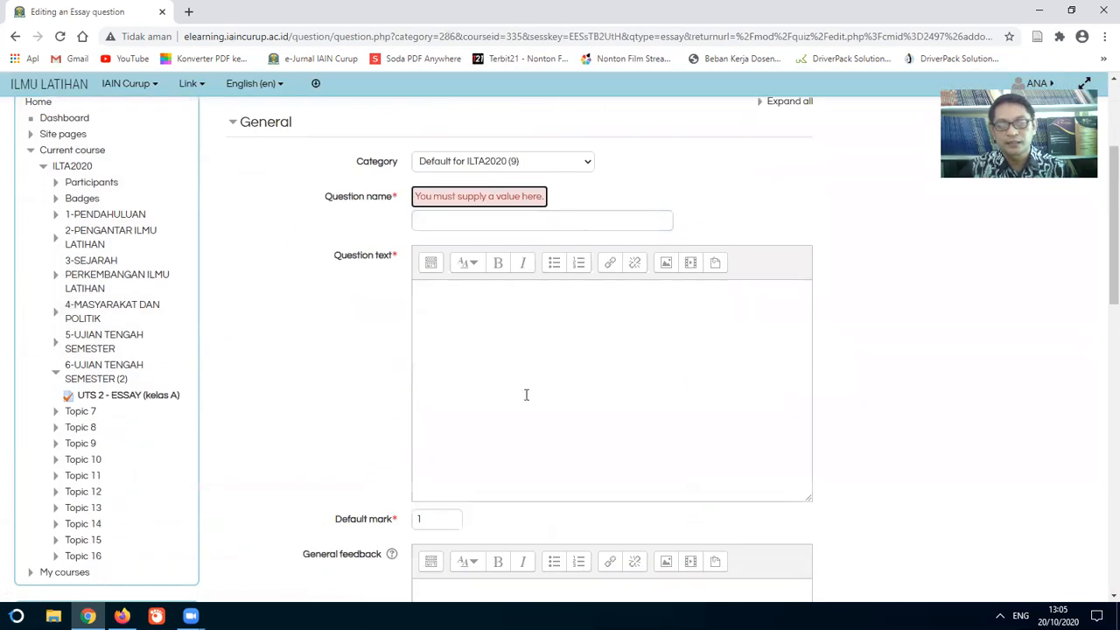
{"action": "left_click", "coordinate": [492, 223]}
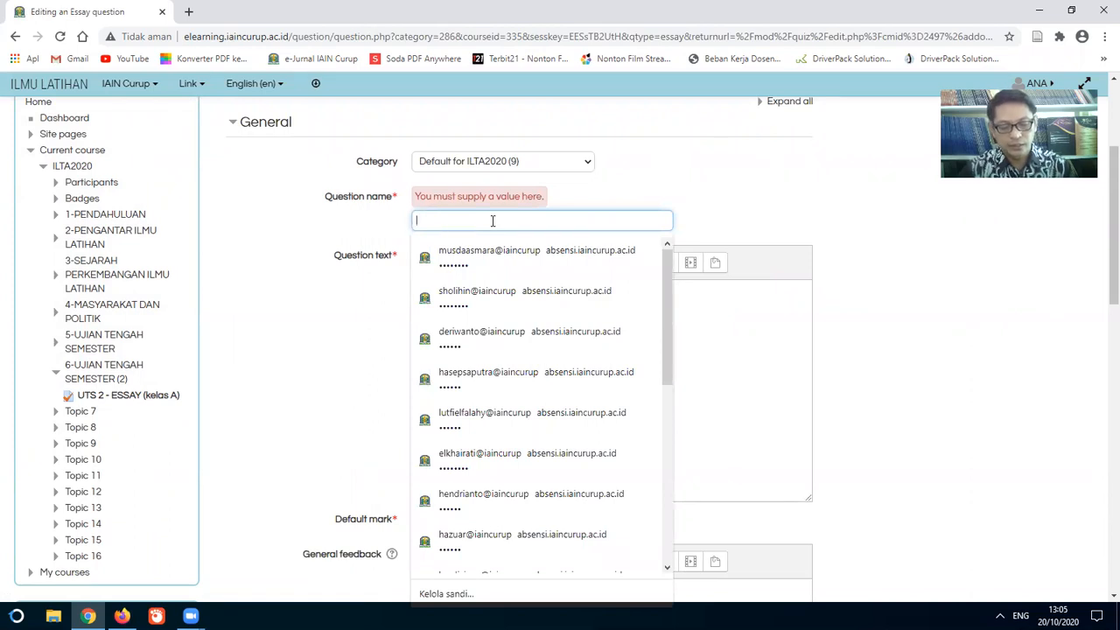
{"action": "type", "text": "essay01"}
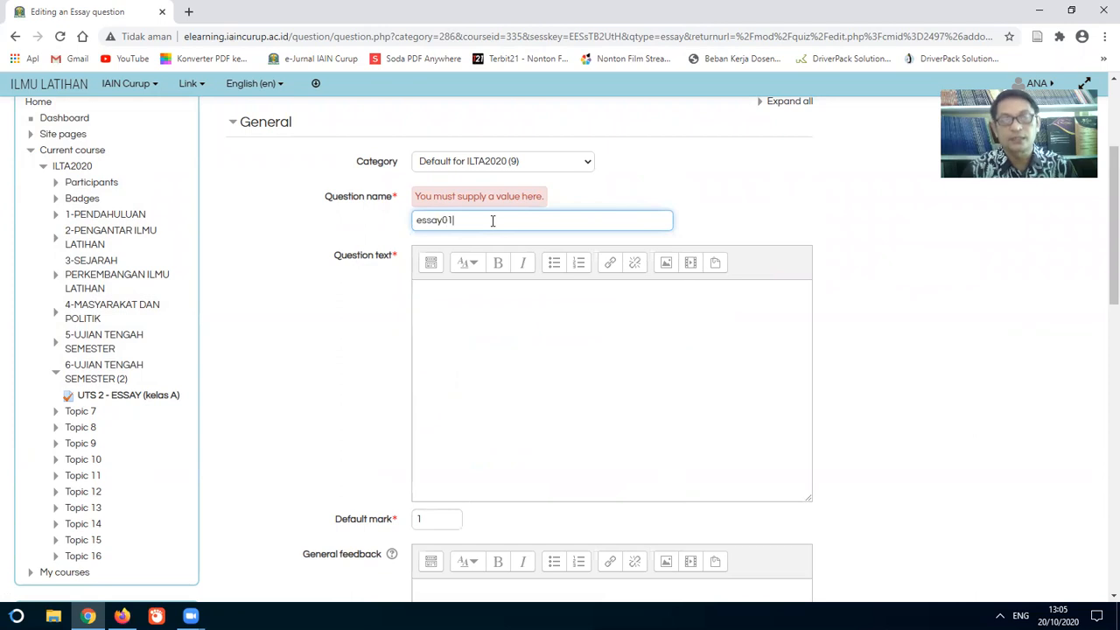
{"action": "left_click", "coordinate": [470, 302]}
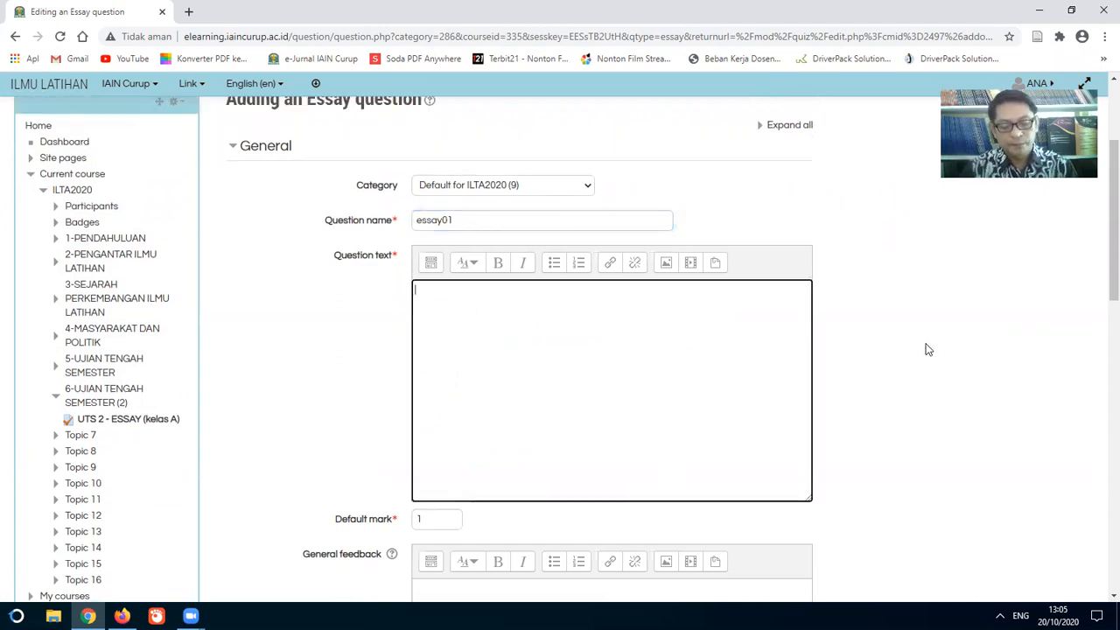
{"action": "type", "text": "Apa nama"}
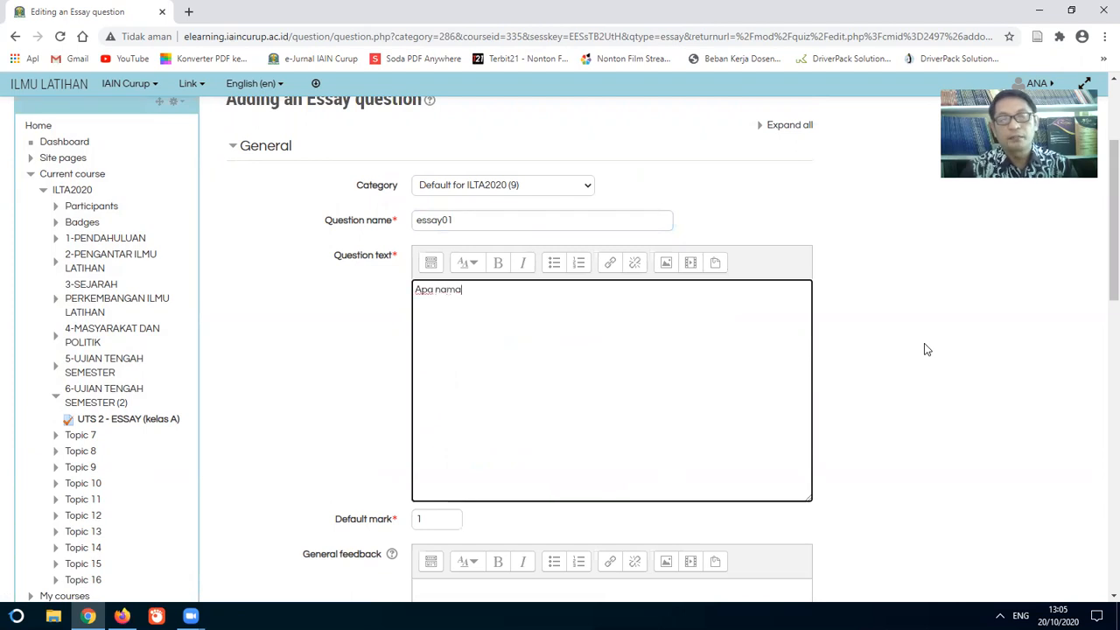
{"action": "type", "text": " negara kita"}
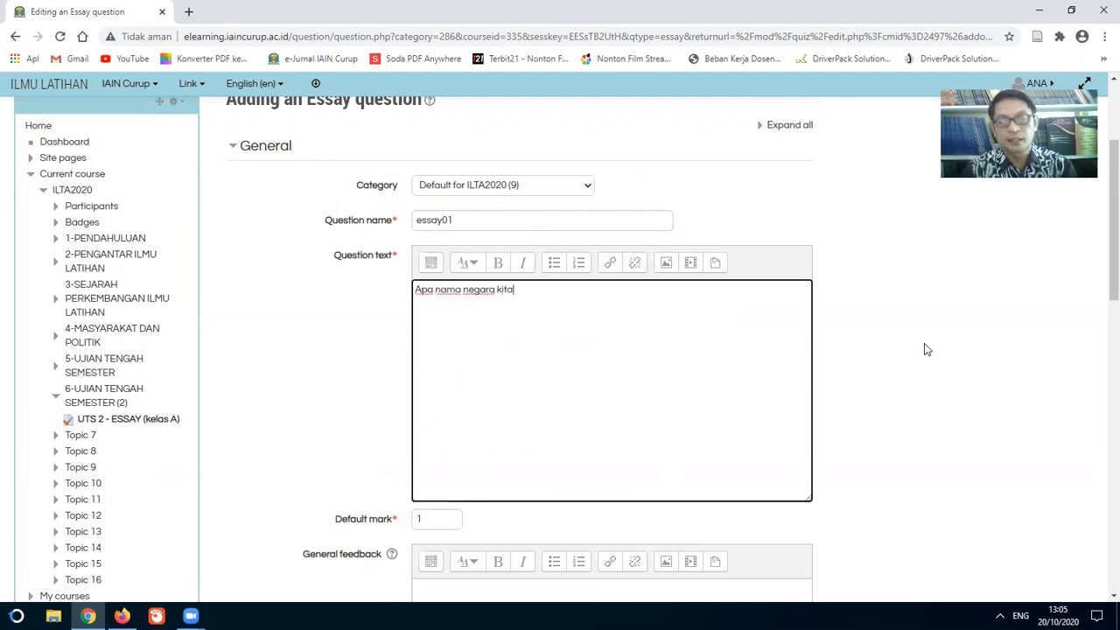
Set the essay question's response format to Plain text in the response options.
{"action": "scroll", "coordinate": [330, 415], "scroll_direction": "down", "scroll_amount": 2}
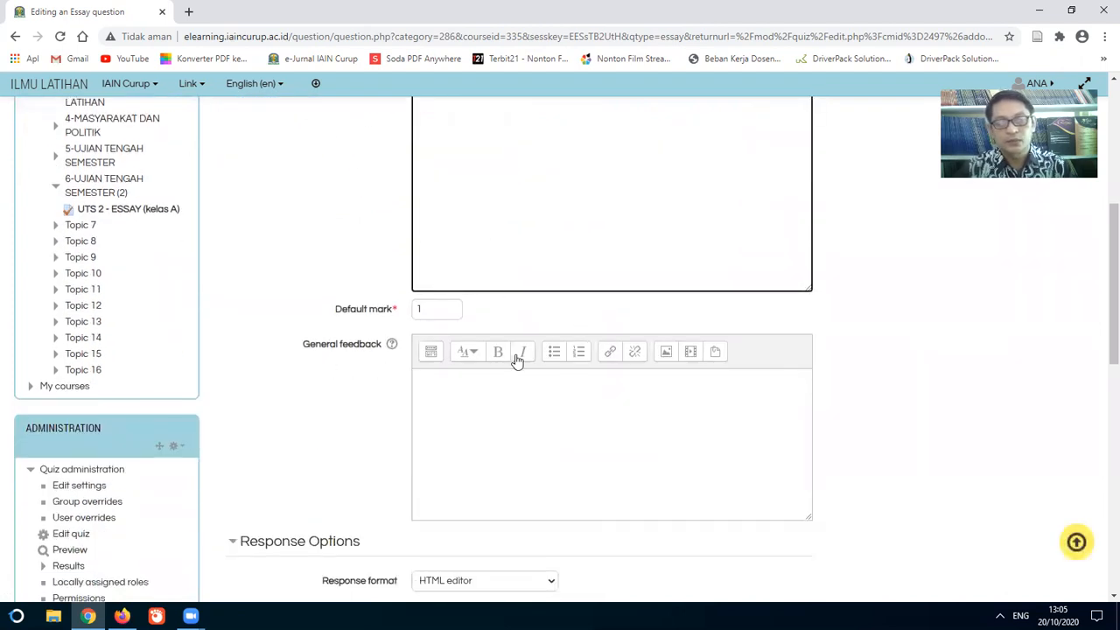
{"action": "scroll", "coordinate": [517, 359], "scroll_direction": "down", "scroll_amount": 2}
{"action": "scroll", "coordinate": [599, 330], "scroll_direction": "down", "scroll_amount": 1}
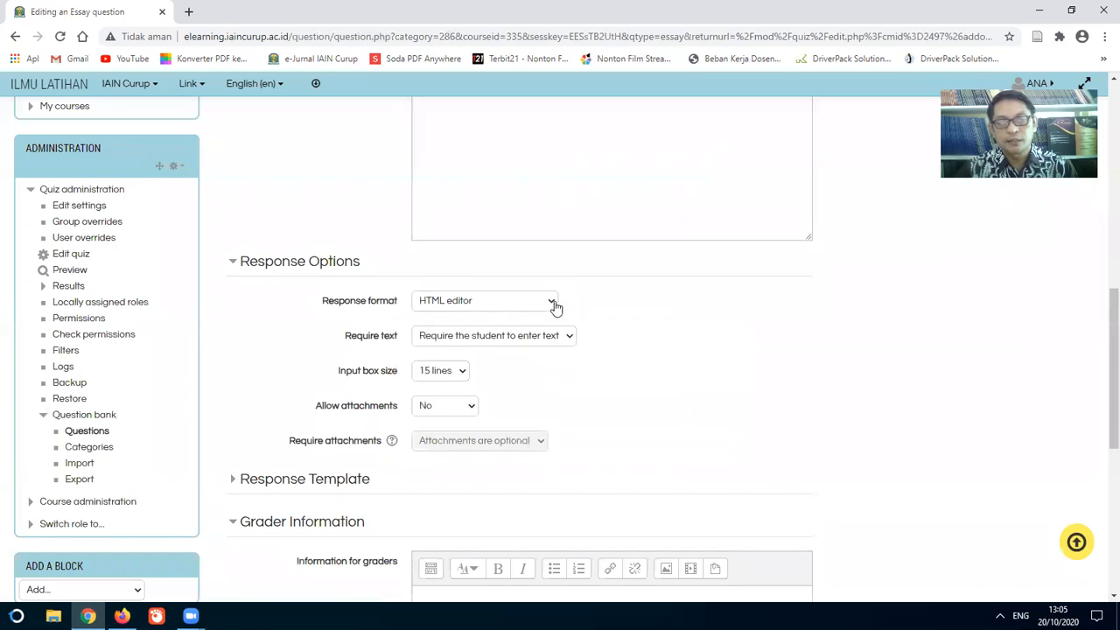
{"action": "left_click", "coordinate": [552, 302]}
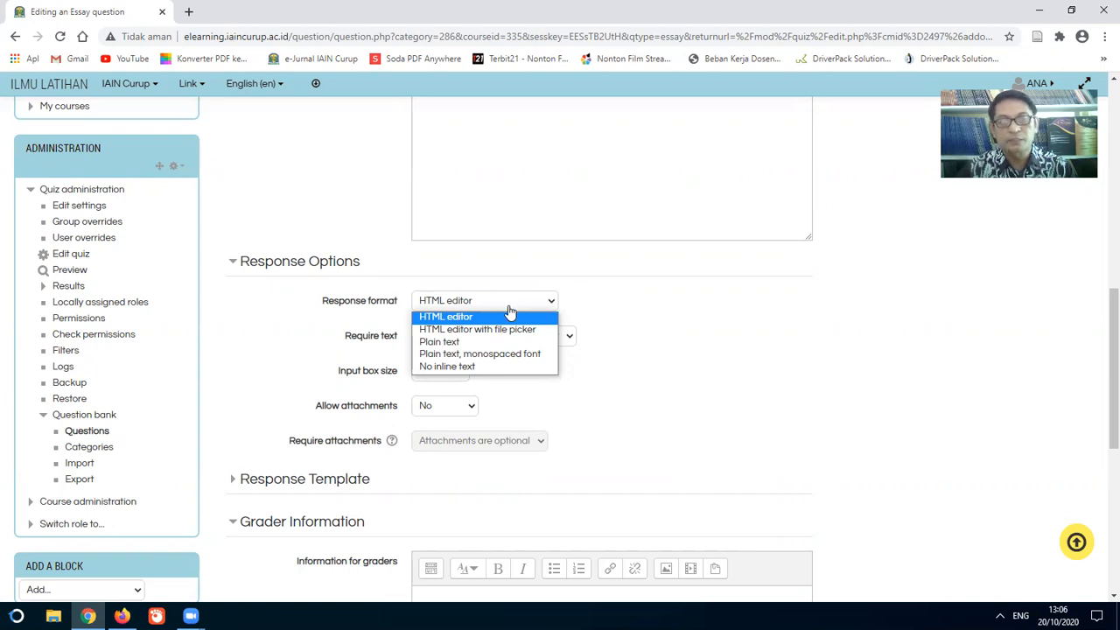
{"action": "left_click", "coordinate": [473, 342]}
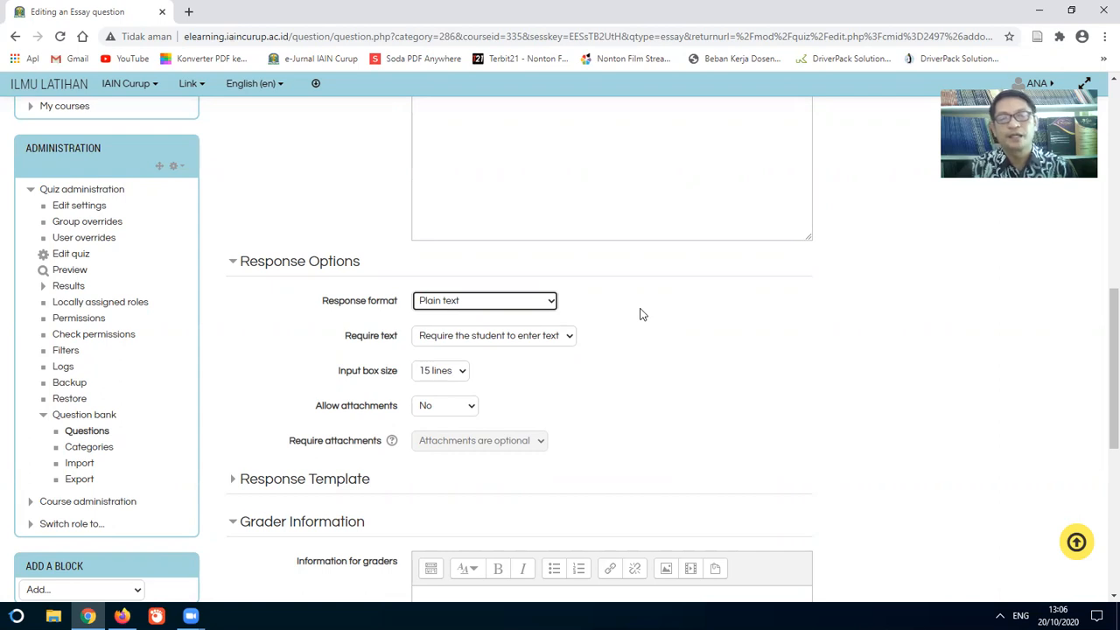
{"action": "scroll", "coordinate": [639, 314], "scroll_direction": "down", "scroll_amount": 1}
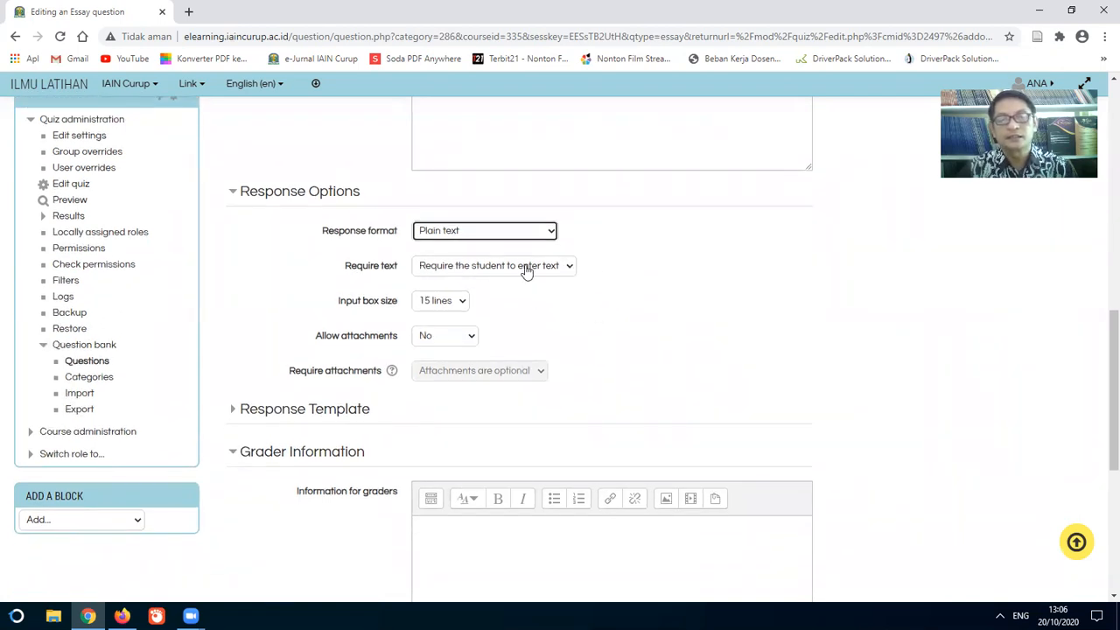
{"action": "left_click", "coordinate": [718, 270]}
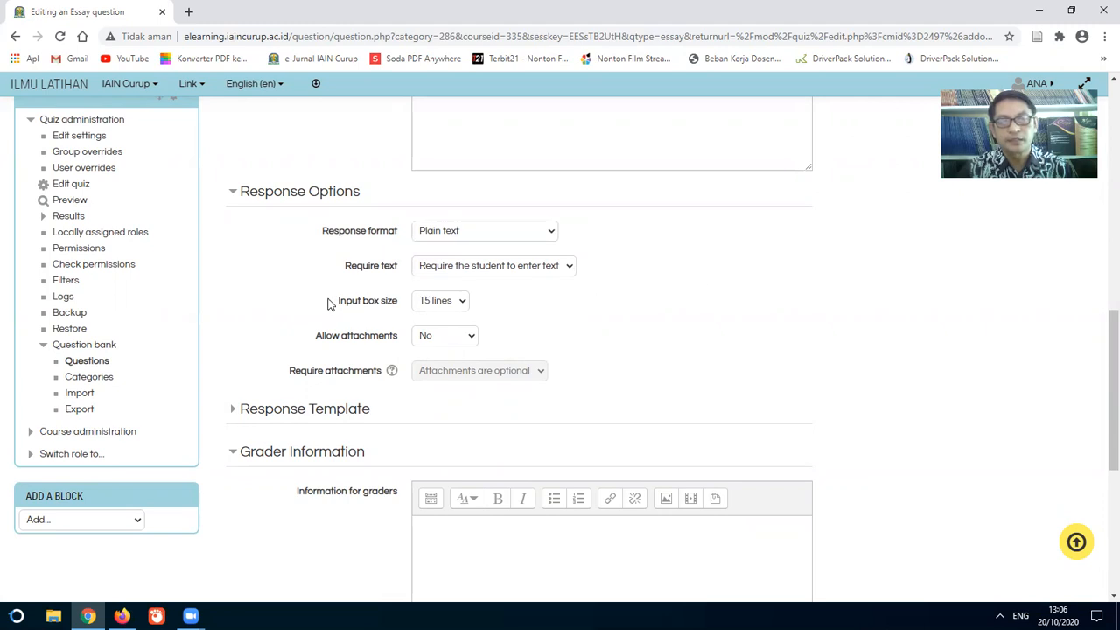
Examine the input box size and allowed attachment choices, keeping 15 lines and No.
{"action": "left_click", "coordinate": [463, 304]}
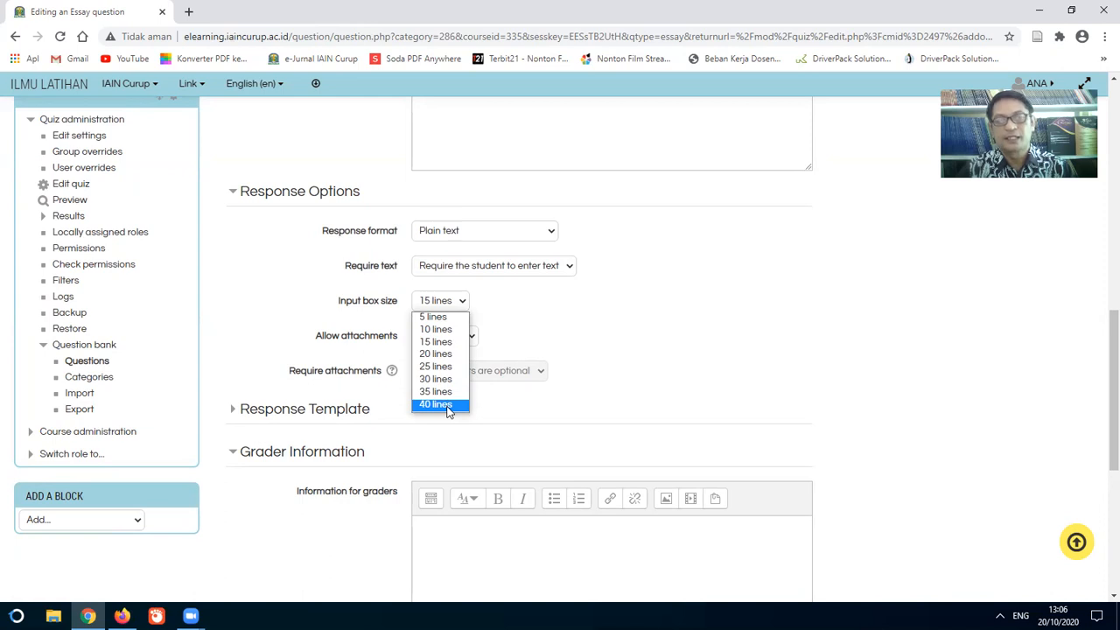
{"action": "left_click", "coordinate": [446, 344]}
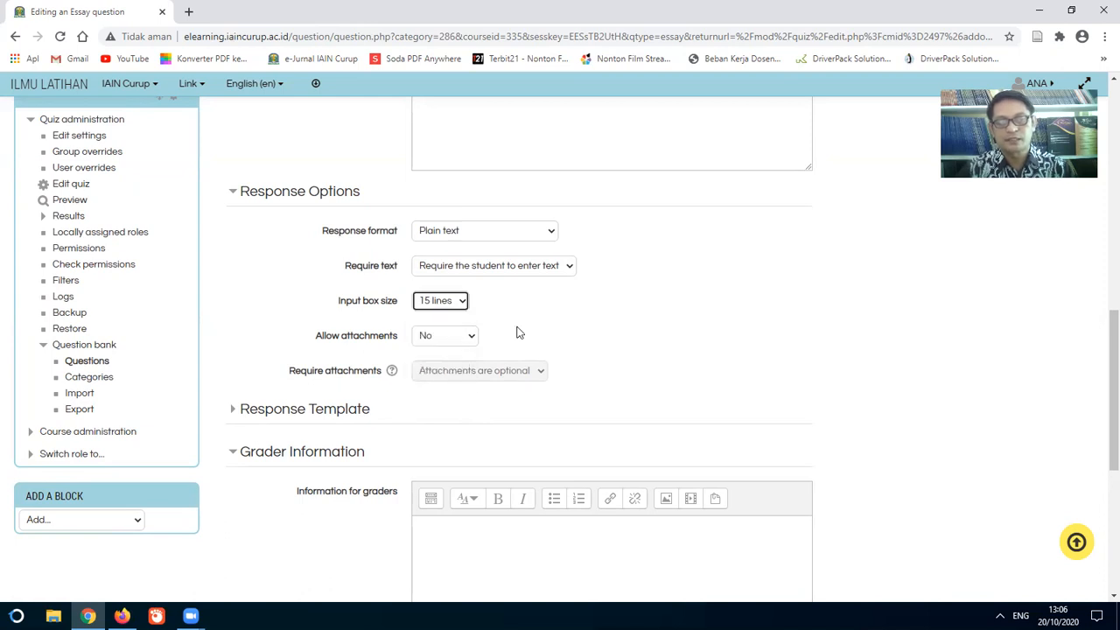
{"action": "scroll", "coordinate": [648, 328], "scroll_direction": "down", "scroll_amount": 1}
{"action": "scroll", "coordinate": [647, 328], "scroll_direction": "down", "scroll_amount": 2}
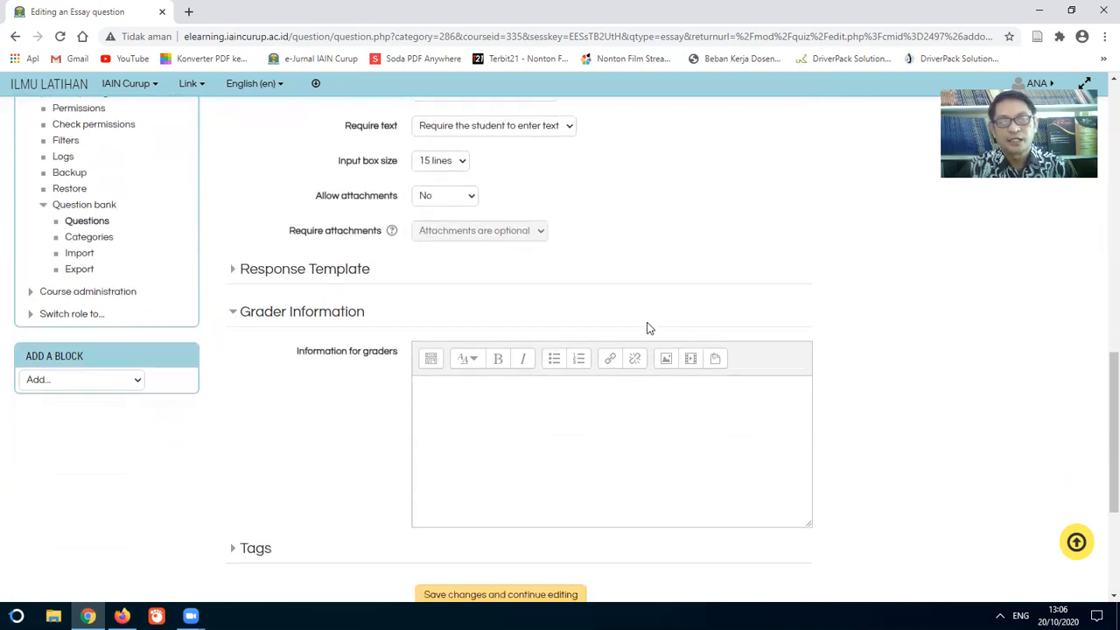
{"action": "left_click", "coordinate": [473, 200]}
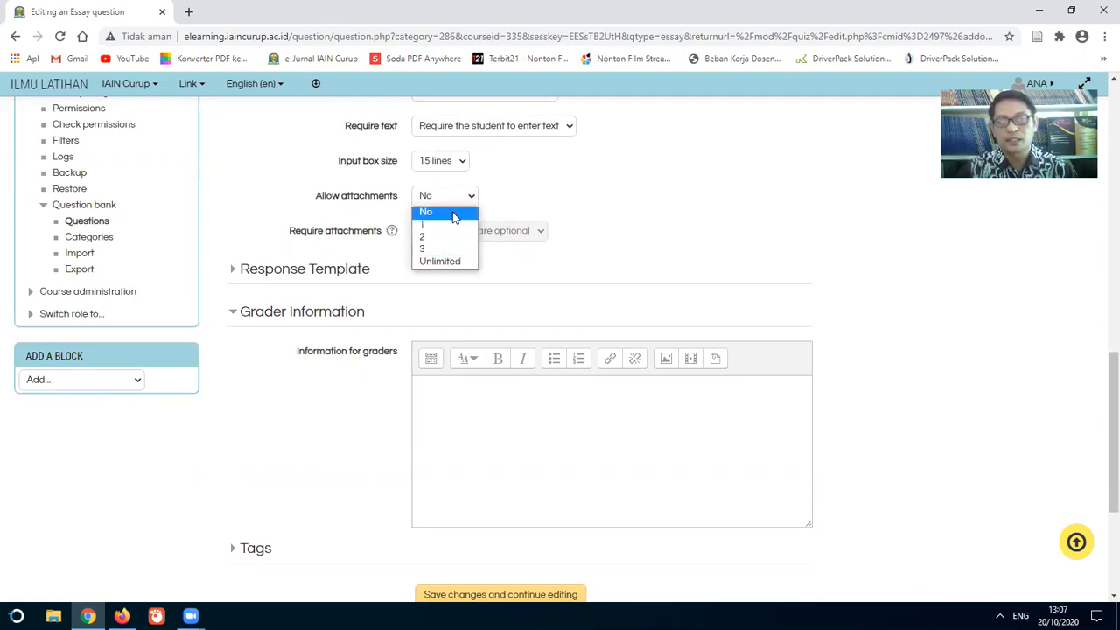
{"action": "left_click", "coordinate": [453, 216]}
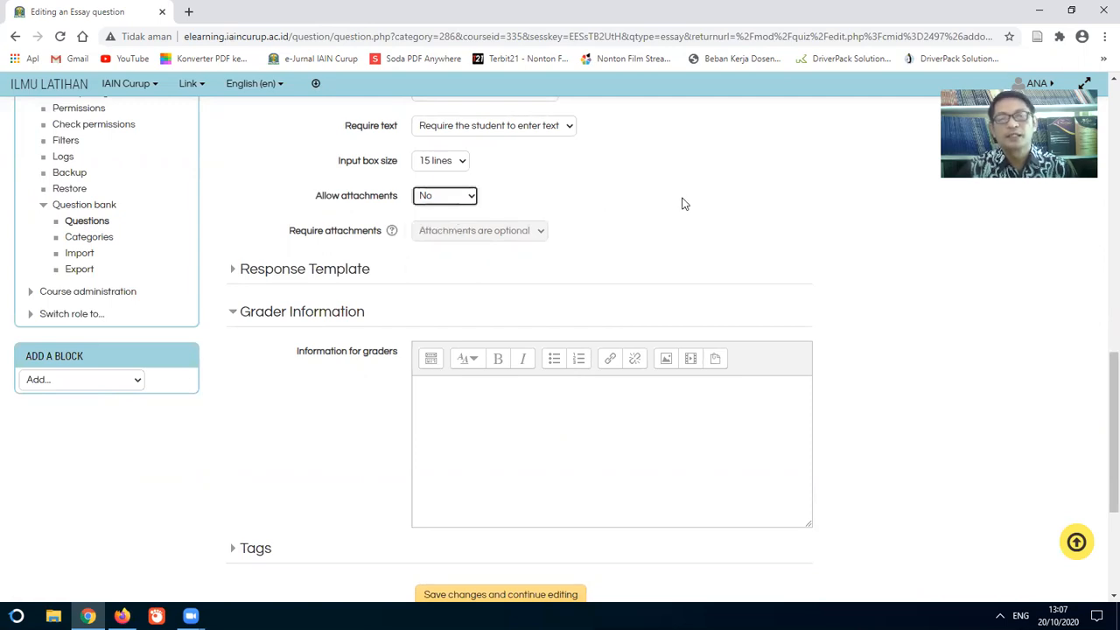
Save the essay01 question and return to the quiz's question list.
{"action": "scroll", "coordinate": [639, 216], "scroll_direction": "down", "scroll_amount": 3}
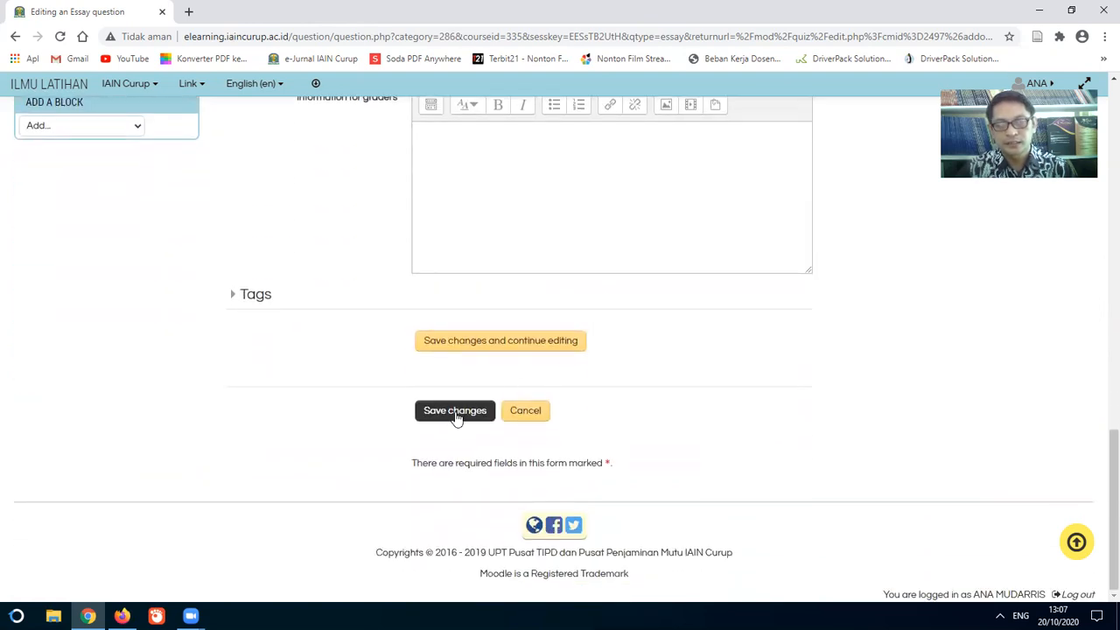
{"action": "left_click", "coordinate": [455, 413]}
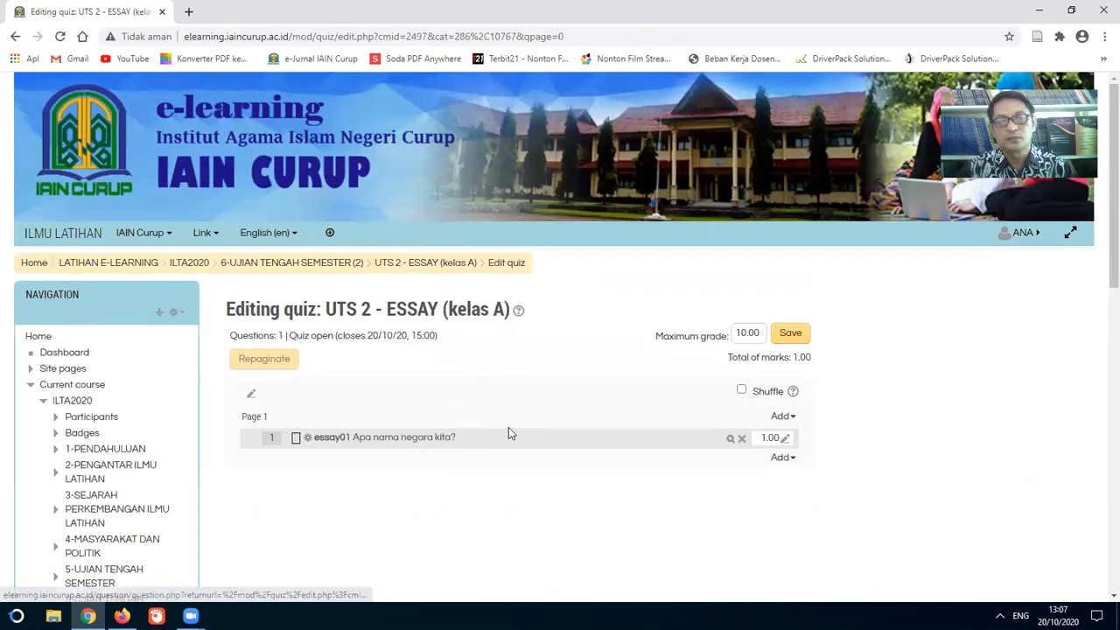
{"action": "scroll", "coordinate": [537, 417], "scroll_direction": "down", "scroll_amount": 1}
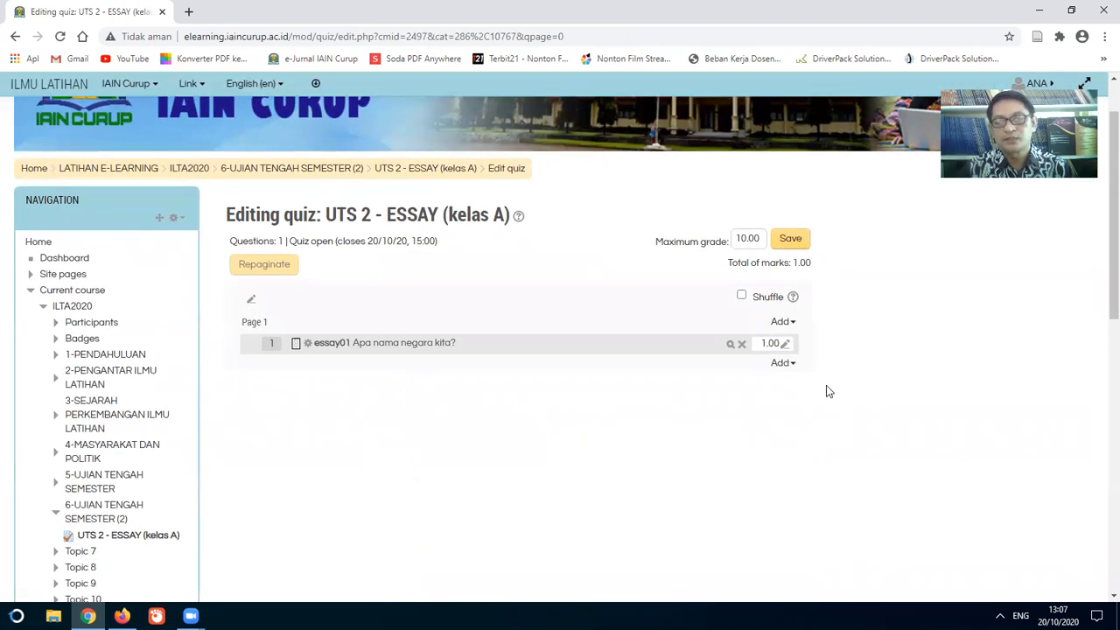
Add a new Essay question after essay01 in the quiz's question list.
{"action": "left_click", "coordinate": [790, 366]}
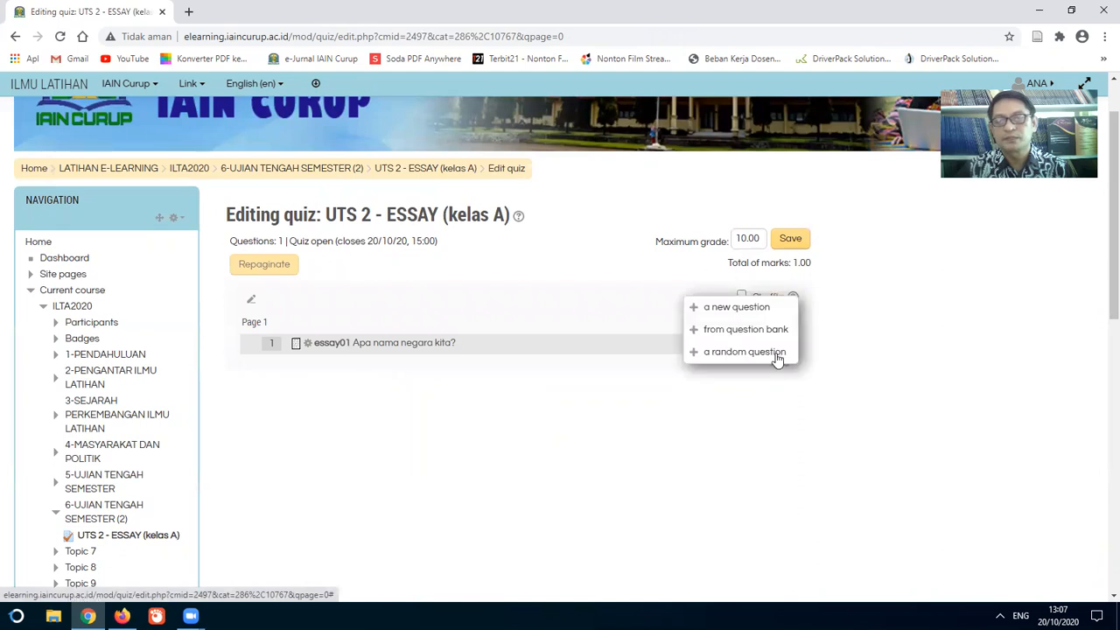
{"action": "left_click", "coordinate": [748, 308]}
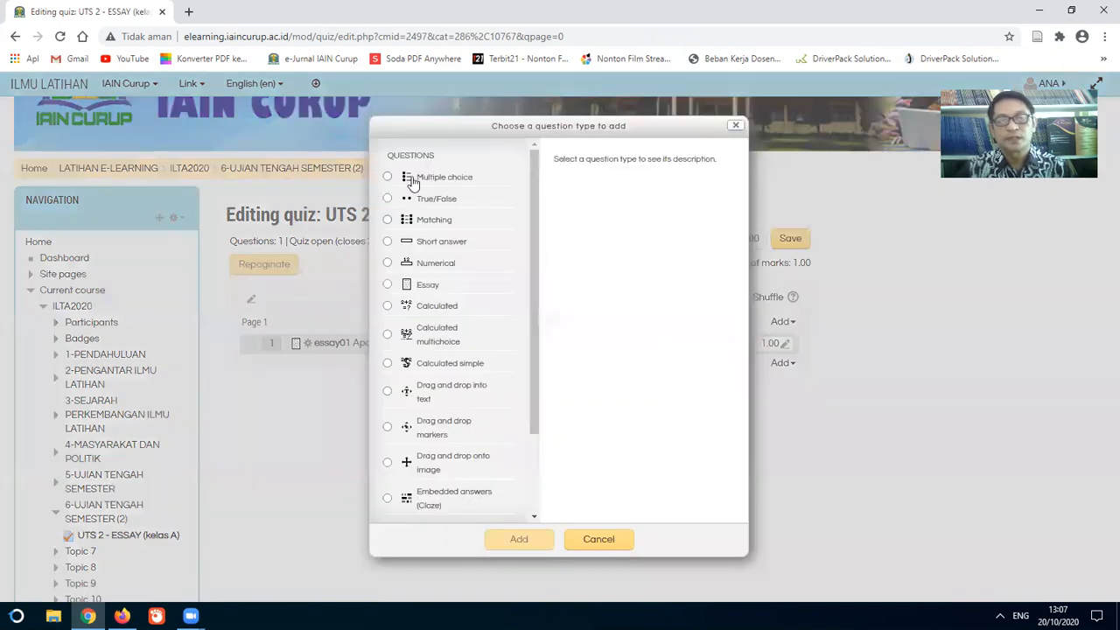
{"action": "left_click", "coordinate": [387, 284]}
{"action": "left_click", "coordinate": [530, 543]}
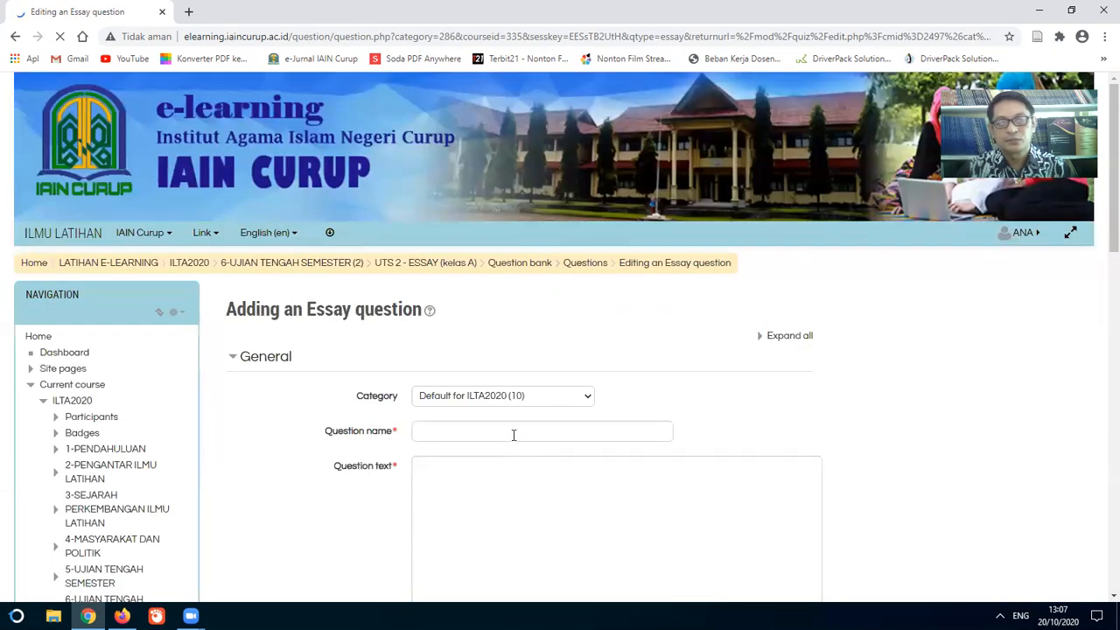
Name the question esay-02 and enter "Apa lambang negara Republik Indonesia?" as its question text.
{"action": "left_click", "coordinate": [521, 432]}
{"action": "type", "text": "esay-02"}
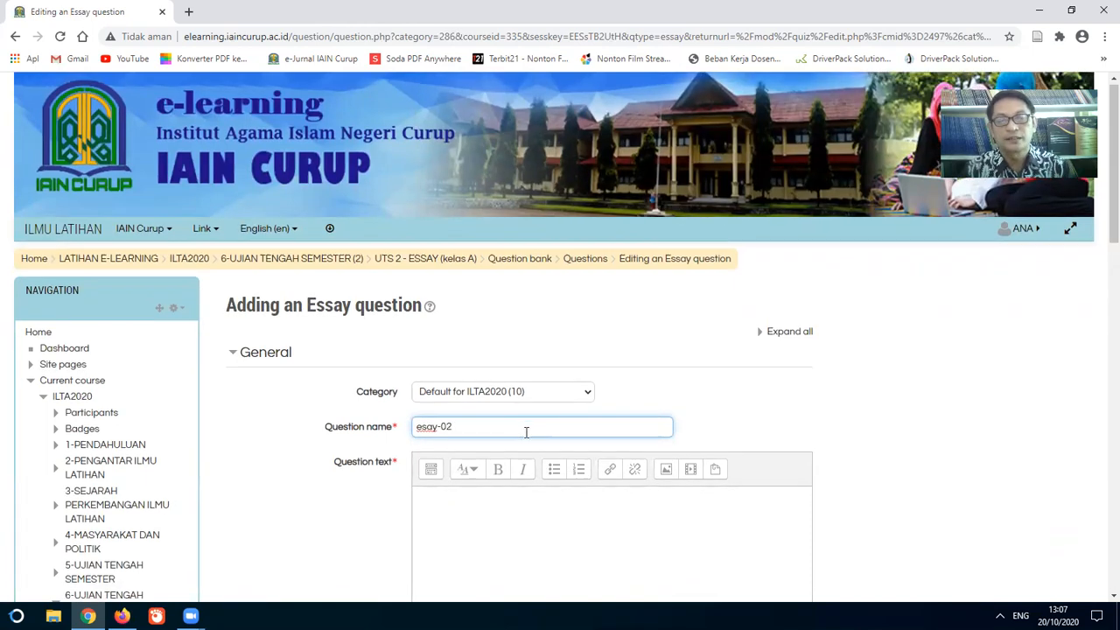
{"action": "scroll", "coordinate": [525, 429], "scroll_direction": "down", "scroll_amount": 2}
{"action": "left_click", "coordinate": [503, 342]}
{"action": "type", "text": "Apa lamban"}
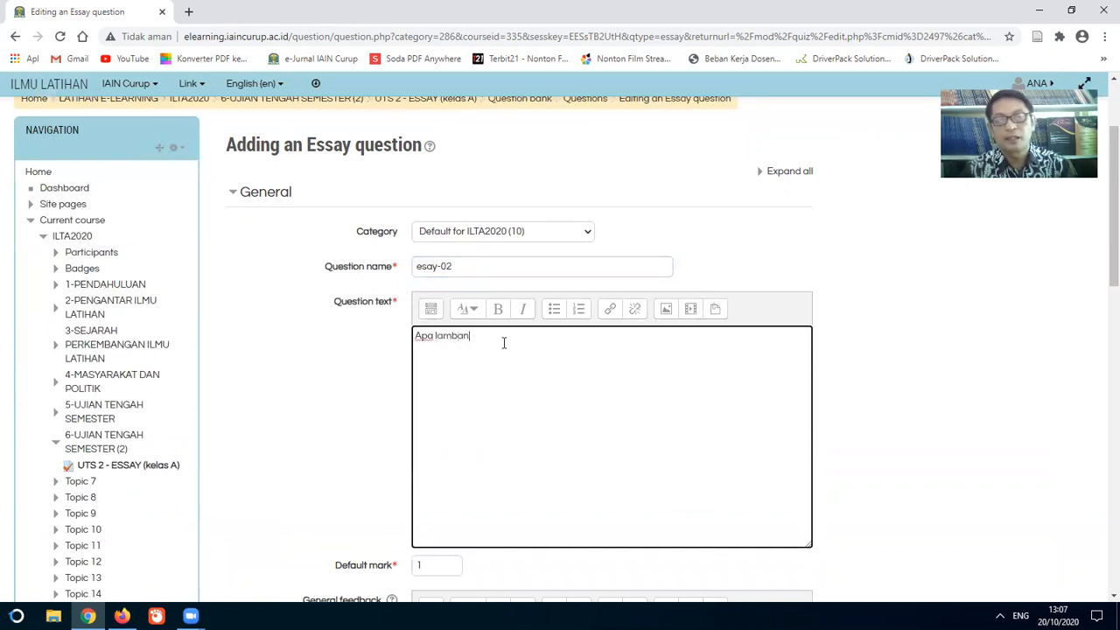
{"action": "type", "text": "g negara Republik Indonesia?"}
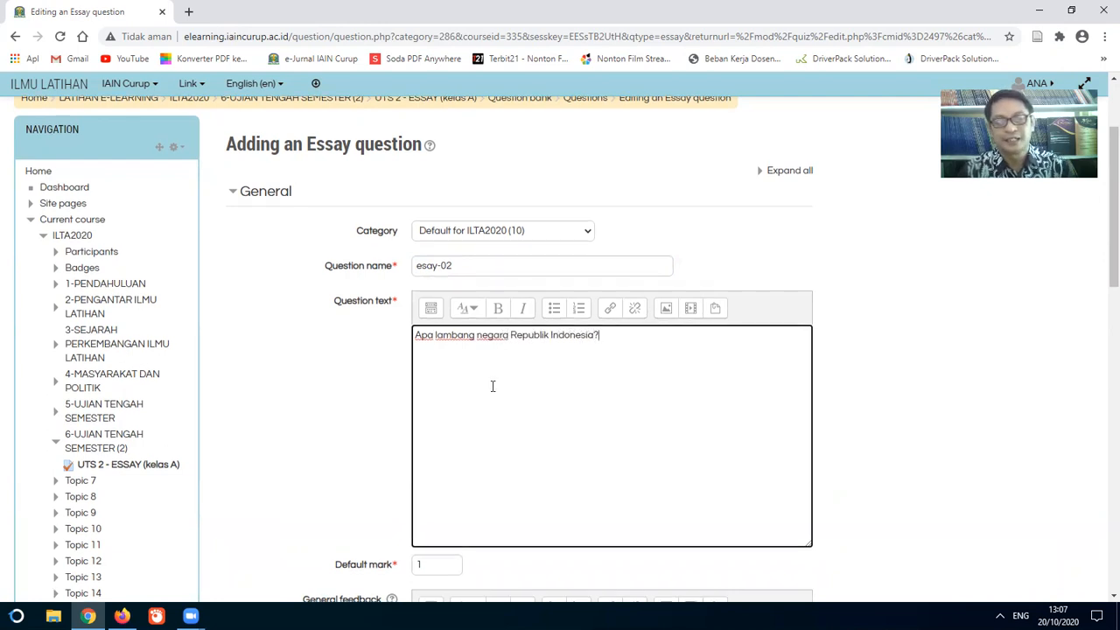
Set the esay-02 question's response format to Plain text and select an input box size of 15 lines.
{"action": "scroll", "coordinate": [491, 384], "scroll_direction": "down", "scroll_amount": 4}
{"action": "scroll", "coordinate": [494, 390], "scroll_direction": "down", "scroll_amount": 3}
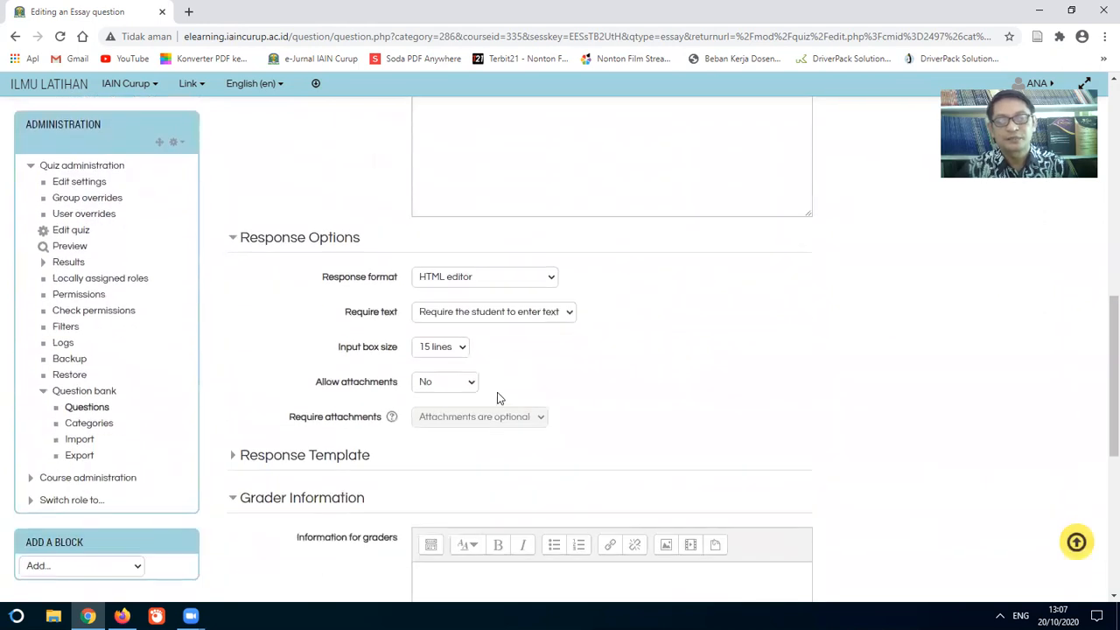
{"action": "left_click", "coordinate": [550, 279]}
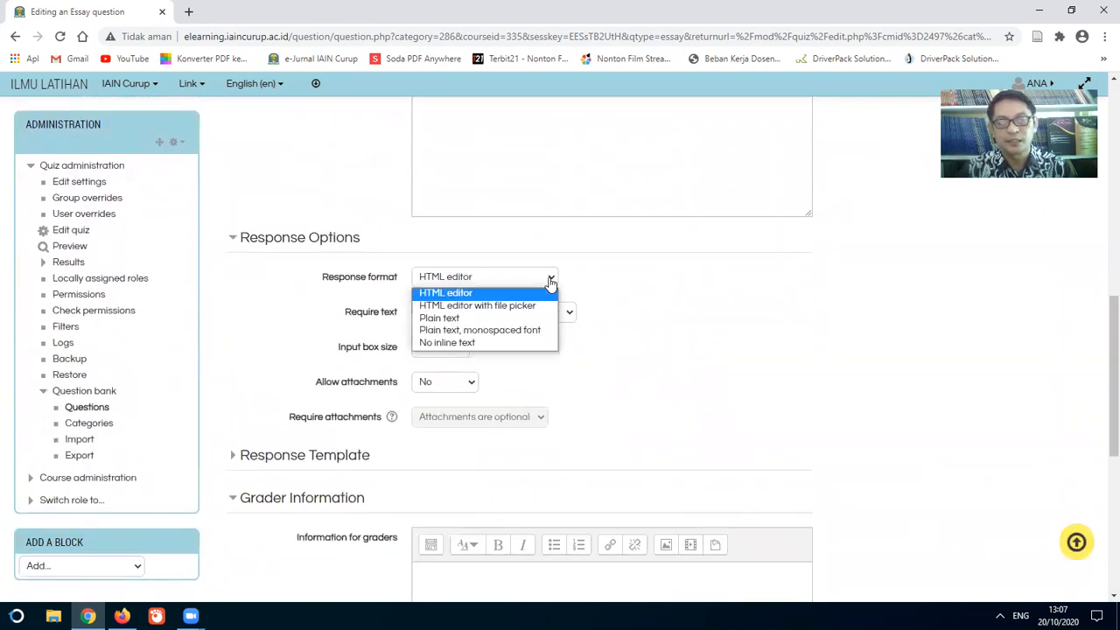
{"action": "left_click", "coordinate": [495, 318]}
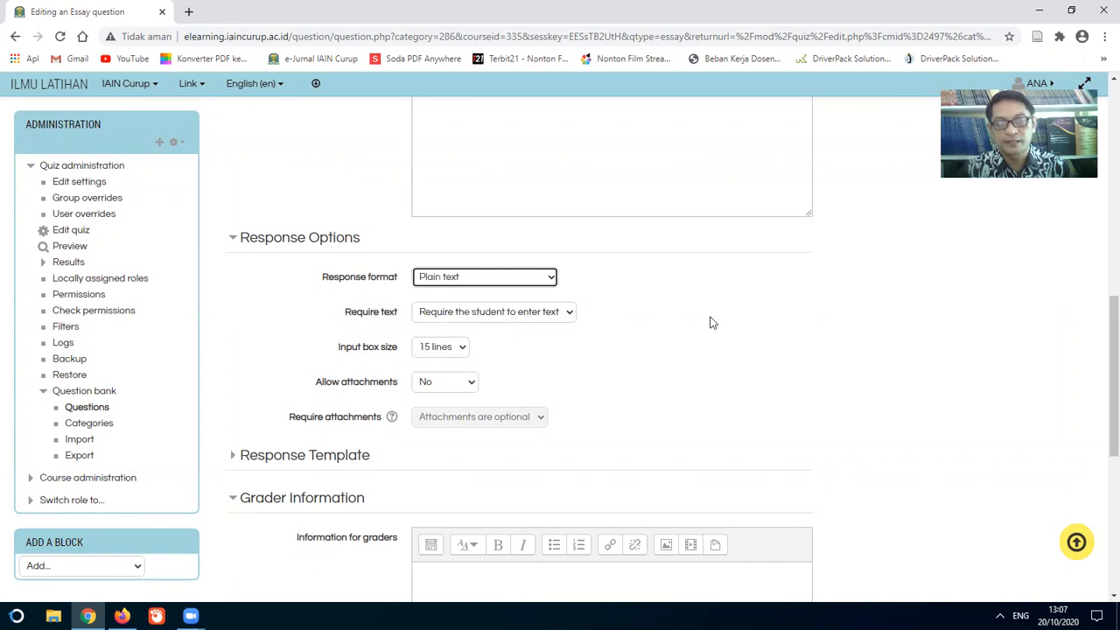
{"action": "scroll", "coordinate": [713, 321], "scroll_direction": "down", "scroll_amount": 1}
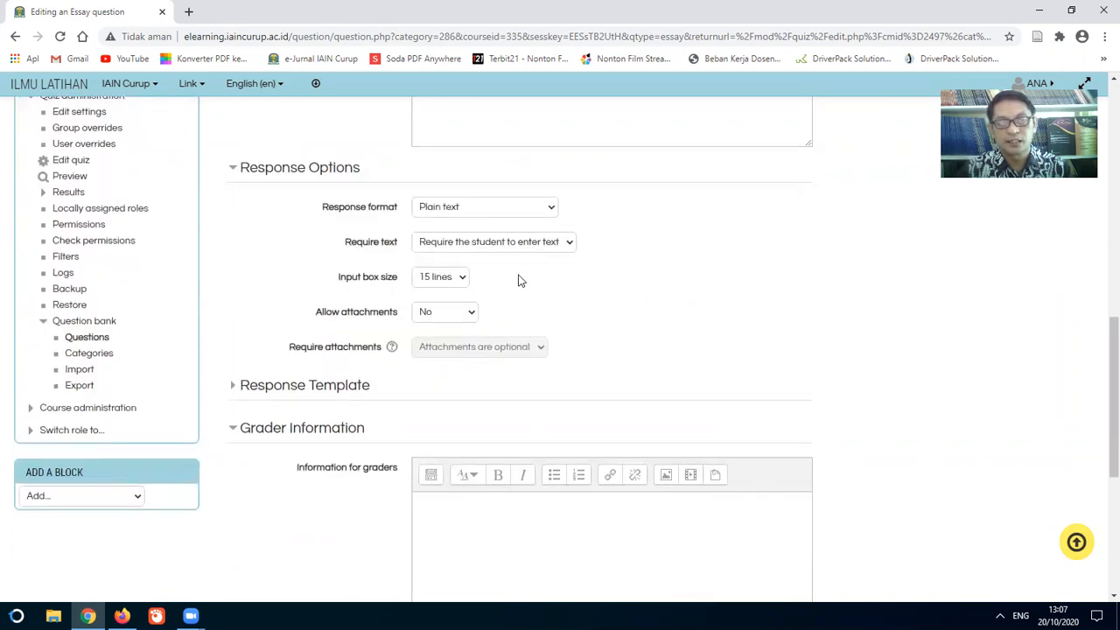
{"action": "left_click", "coordinate": [463, 280]}
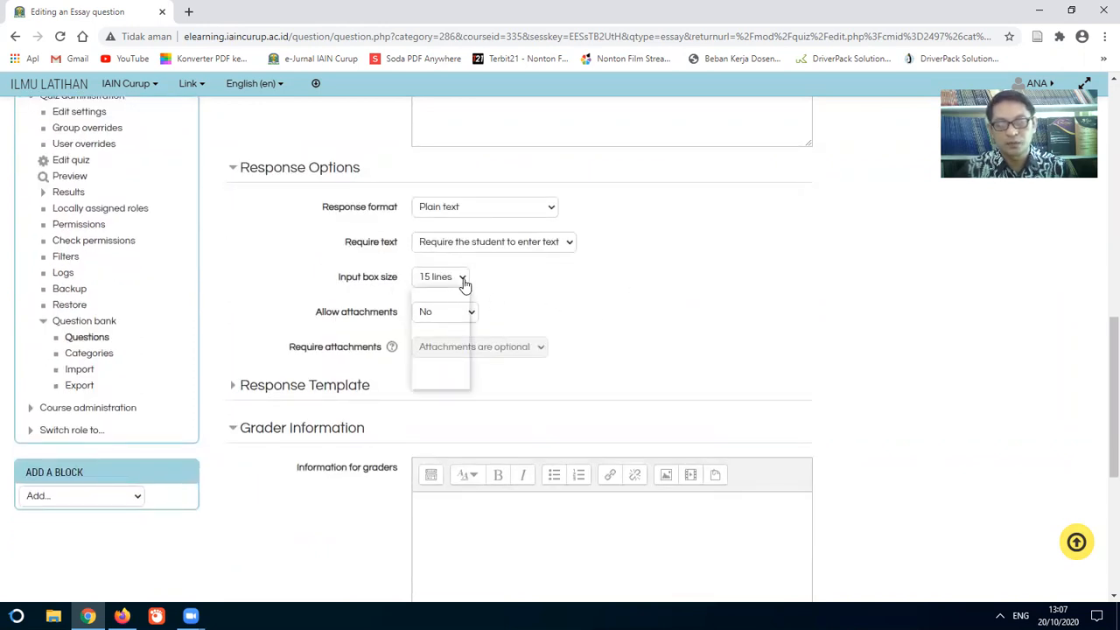
{"action": "left_click", "coordinate": [448, 318]}
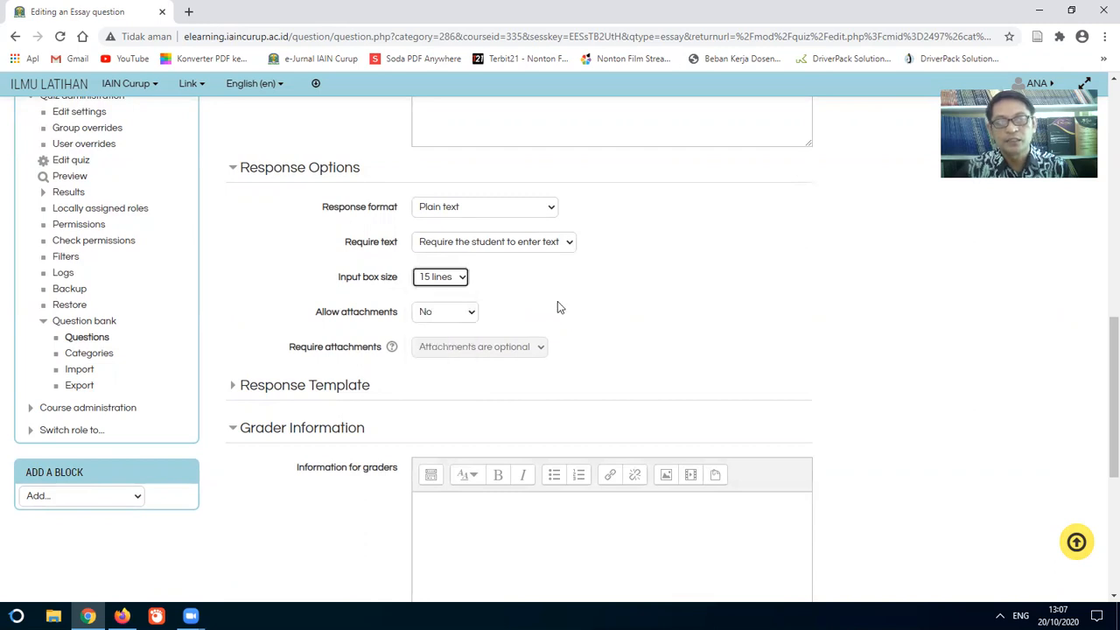
Review the remaining settings of the esay-02 question and save it to the quiz.
{"action": "scroll", "coordinate": [650, 295], "scroll_direction": "down", "scroll_amount": 4}
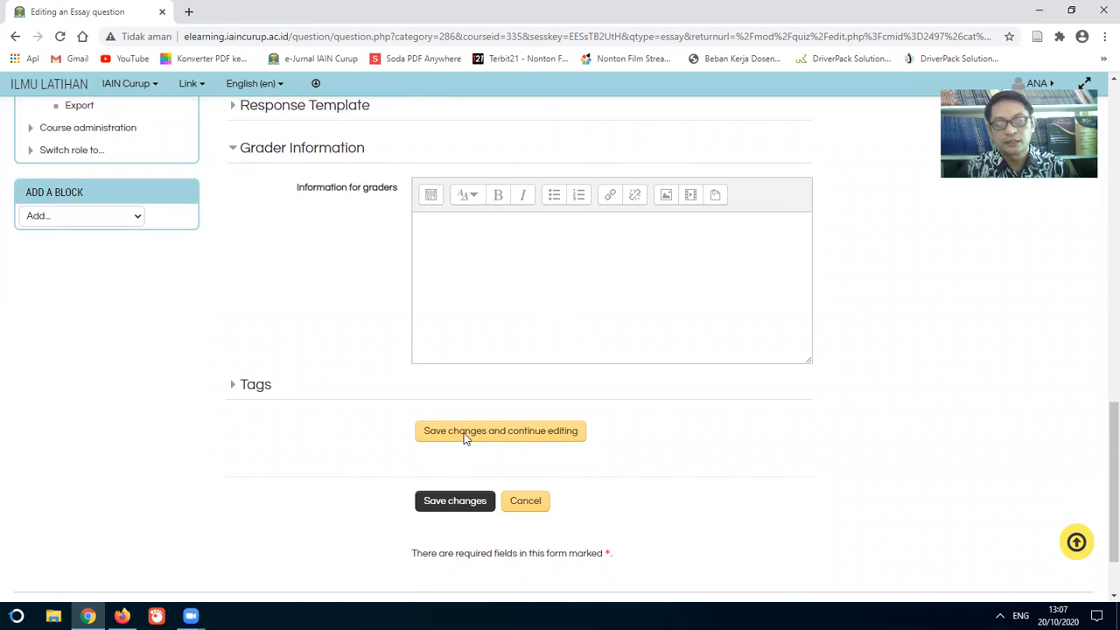
{"action": "scroll", "coordinate": [457, 411], "scroll_direction": "up", "scroll_amount": 2}
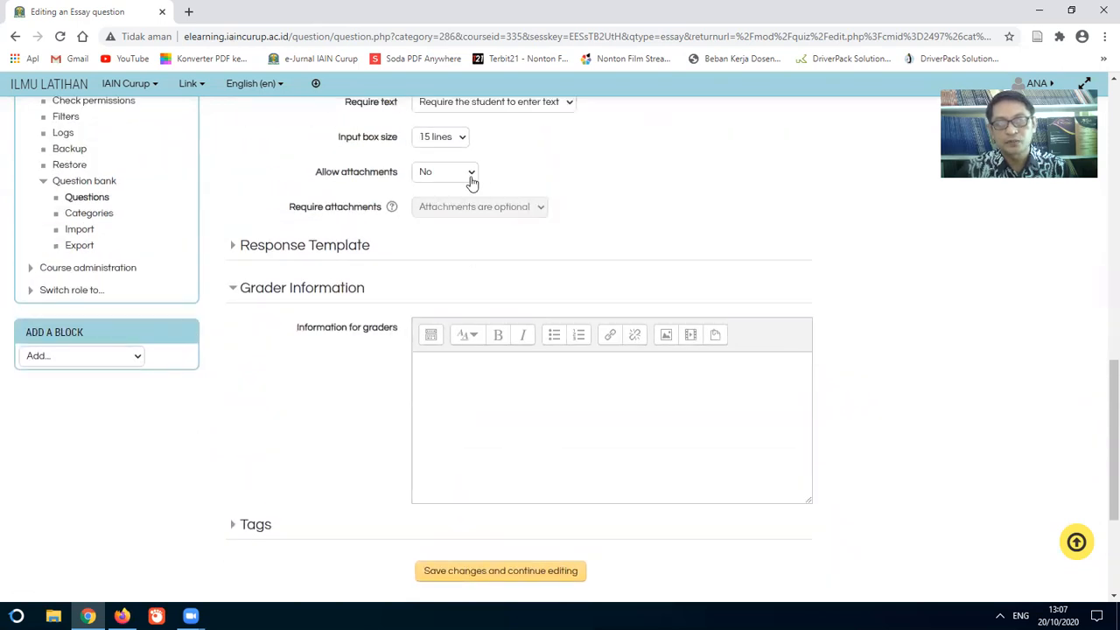
{"action": "scroll", "coordinate": [656, 300], "scroll_direction": "down", "scroll_amount": 3}
{"action": "left_click", "coordinate": [448, 434]}
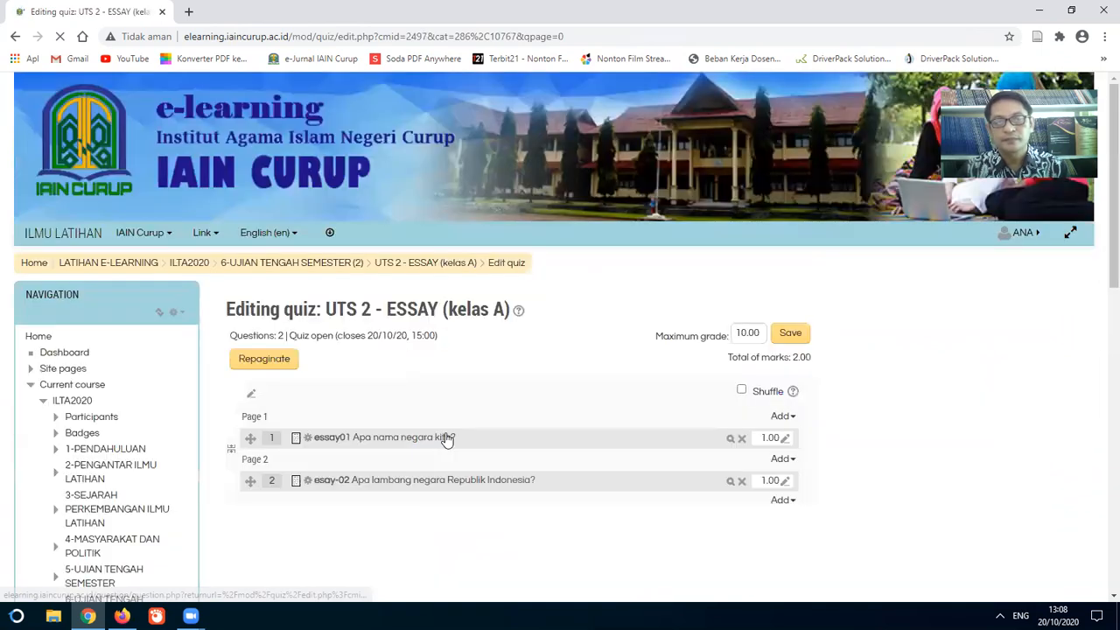
Add a new Essay question after esay-02 at the end of the quiz.
{"action": "left_click", "coordinate": [791, 500]}
{"action": "left_click", "coordinate": [738, 445]}
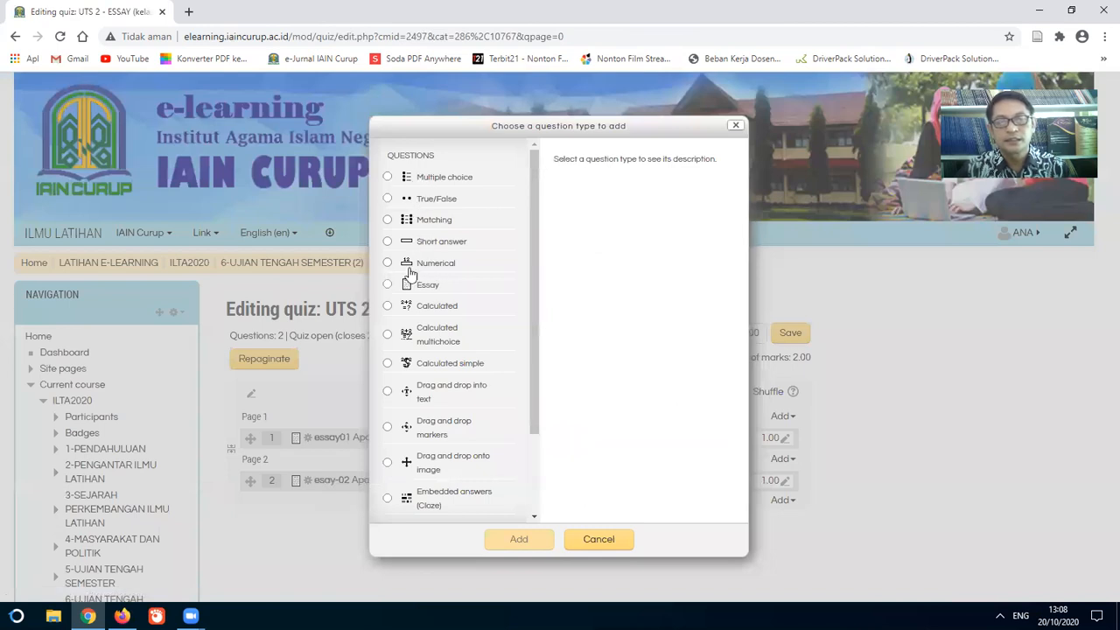
{"action": "left_click", "coordinate": [387, 288]}
{"action": "left_click", "coordinate": [514, 539]}
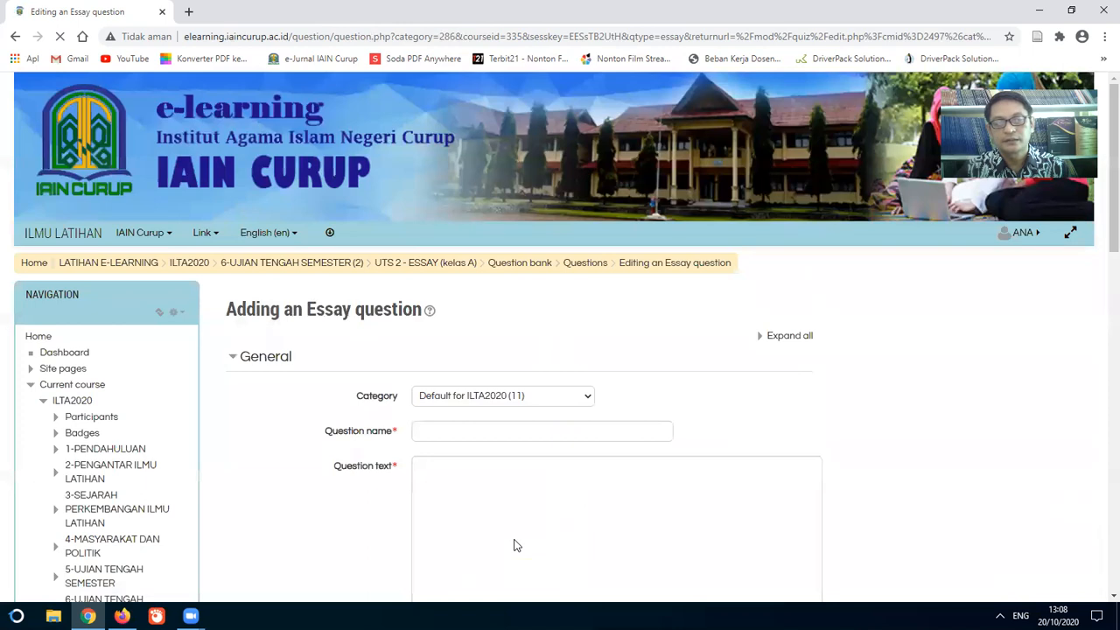
Name the question esay03 and enter "Siapakah Presiden Republik Indonesia yang pertama?" as its question text.
{"action": "left_click", "coordinate": [480, 431]}
{"action": "type", "text": "esay03"}
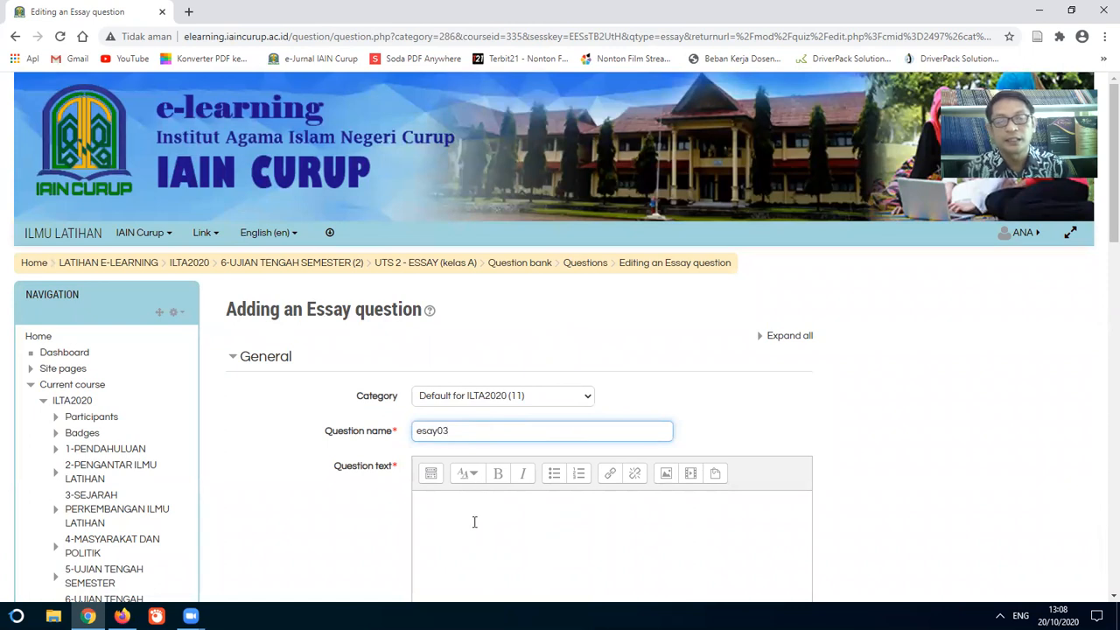
{"action": "left_click", "coordinate": [474, 522]}
{"action": "scroll", "coordinate": [480, 502], "scroll_direction": "down", "scroll_amount": 2}
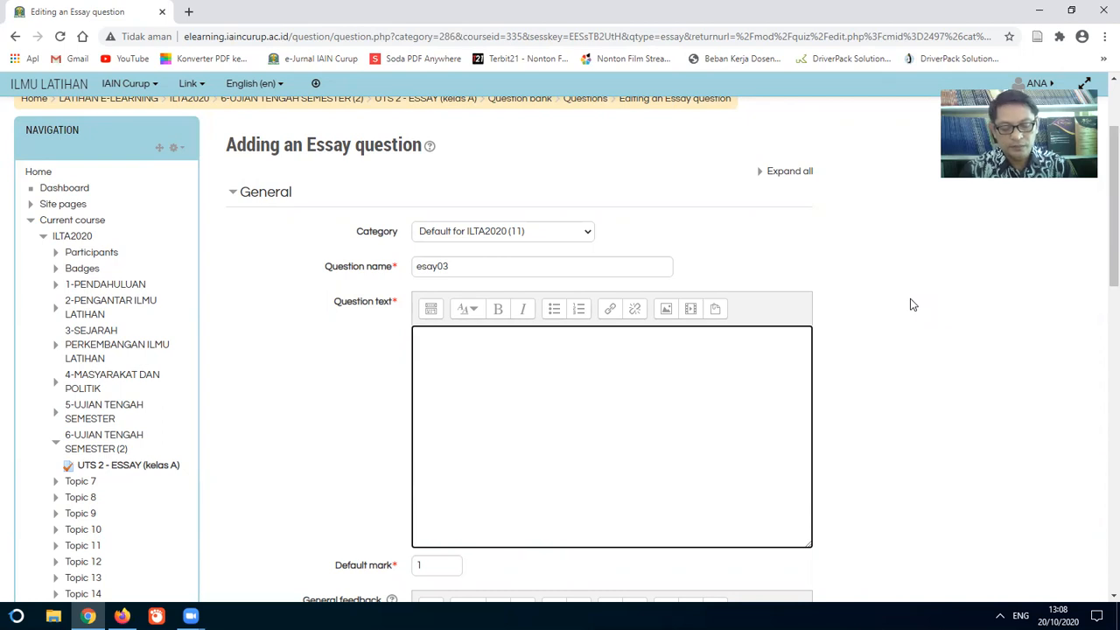
{"action": "type", "text": "Siapa"}
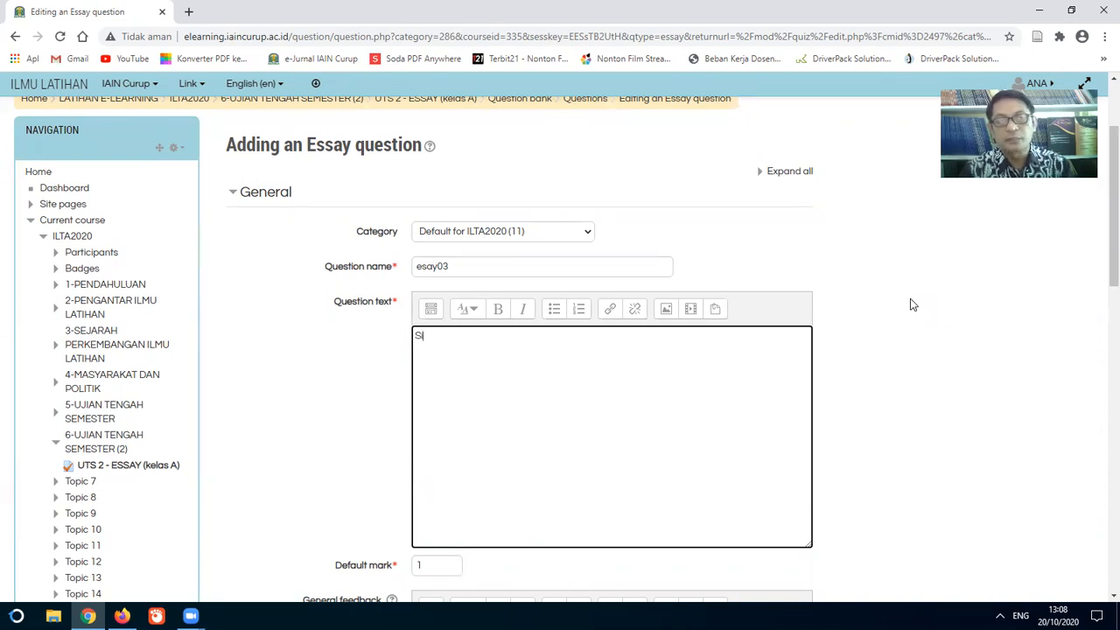
{"action": "type", "text": "kah Presiden Republik"}
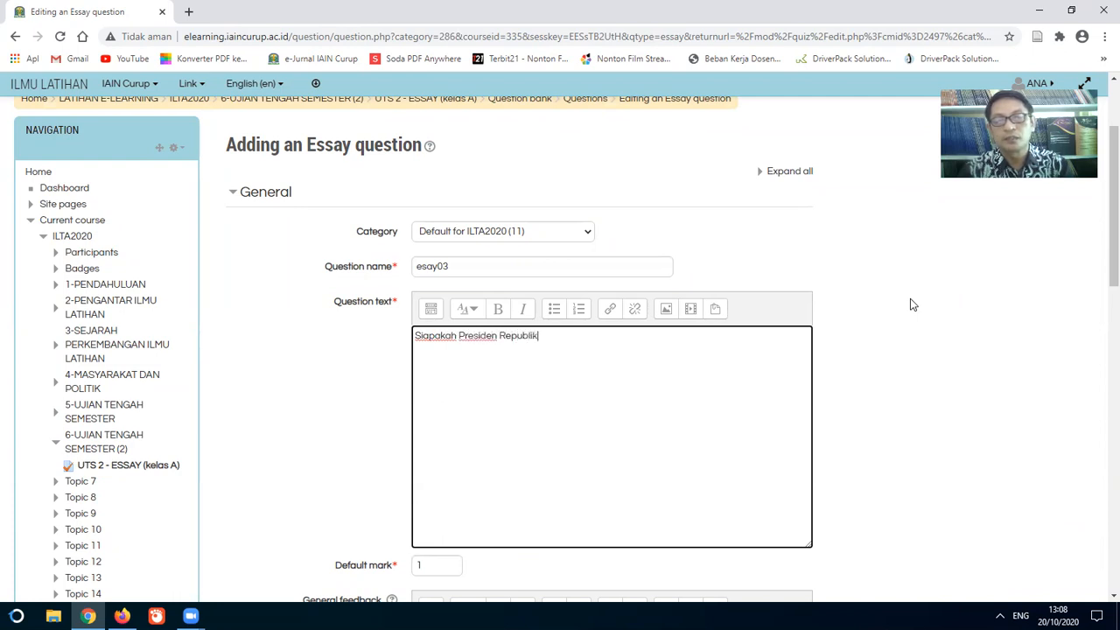
{"action": "type", "text": "donesia yang pertama?"}
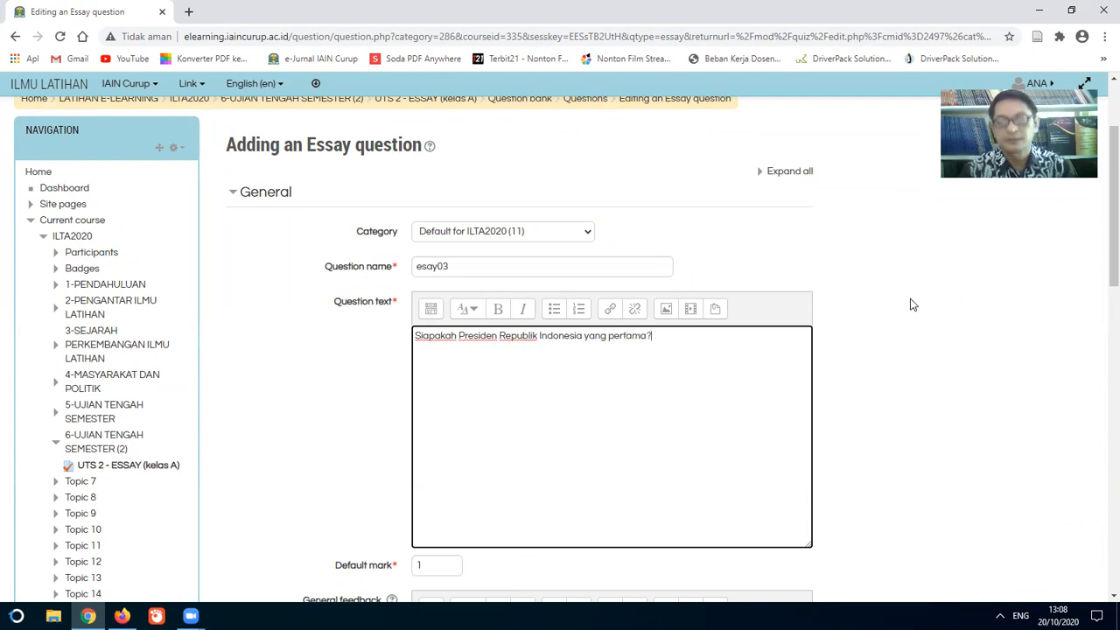
Set the esay03 question's response format to Plain text and save the question to the quiz.
{"action": "scroll", "coordinate": [901, 335], "scroll_direction": "down", "scroll_amount": 5}
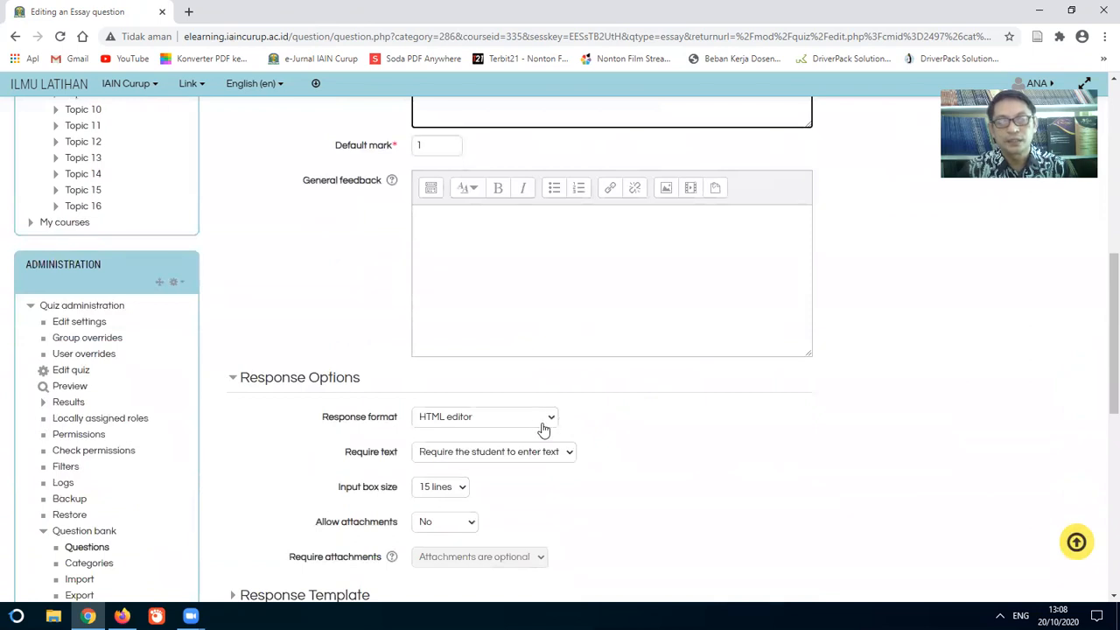
{"action": "left_click", "coordinate": [543, 425]}
{"action": "left_click", "coordinate": [499, 457]}
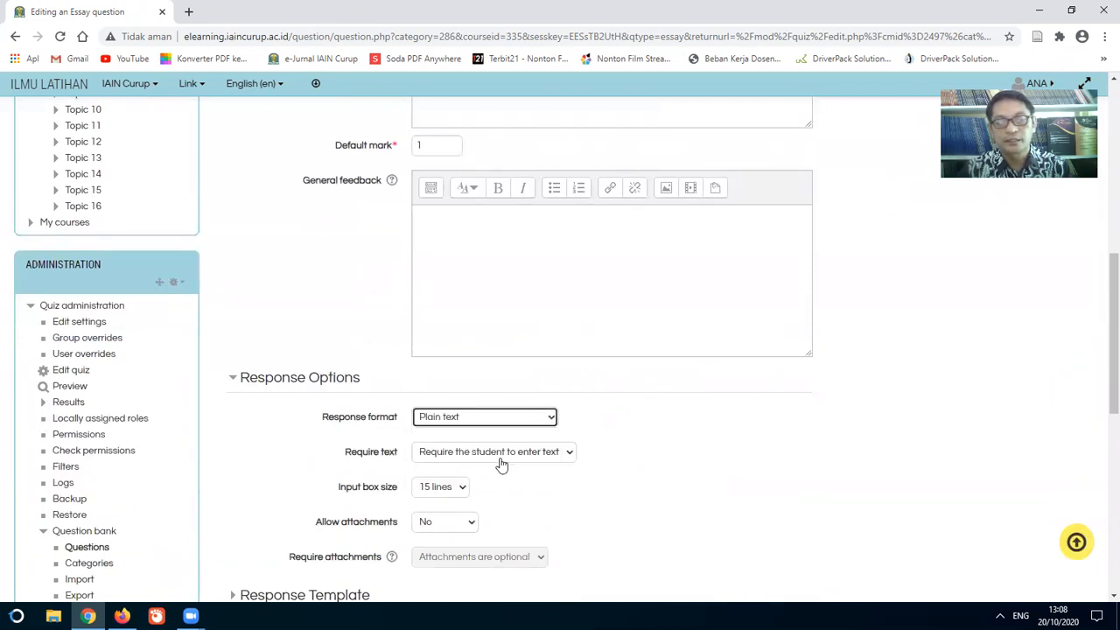
{"action": "scroll", "coordinate": [707, 426], "scroll_direction": "down", "scroll_amount": 1}
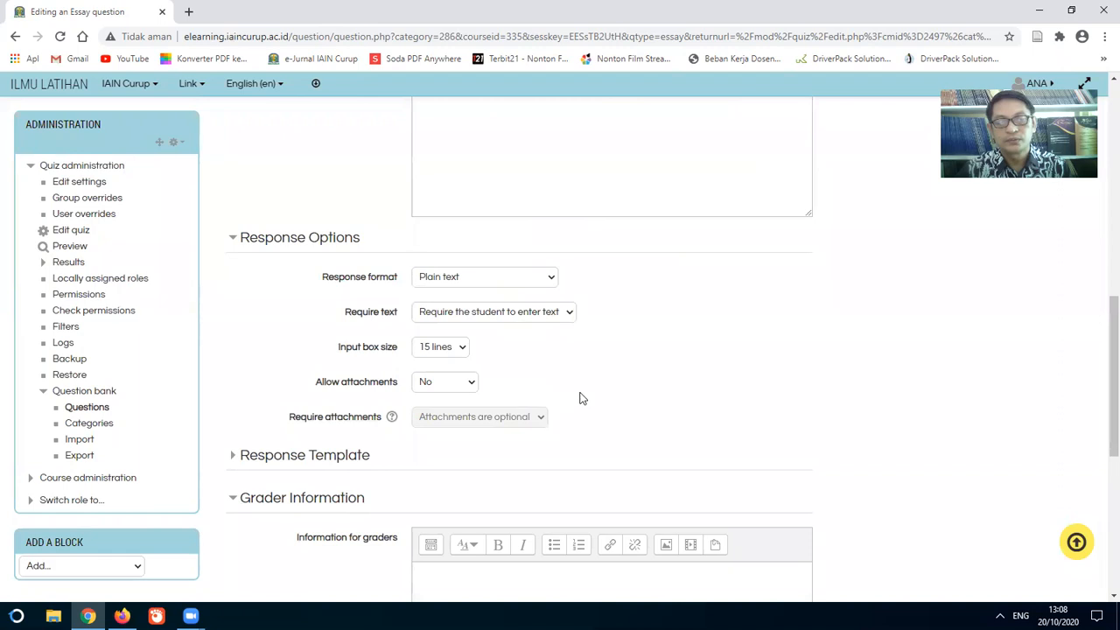
{"action": "scroll", "coordinate": [573, 395], "scroll_direction": "down", "scroll_amount": 1}
{"action": "scroll", "coordinate": [624, 358], "scroll_direction": "down", "scroll_amount": 4}
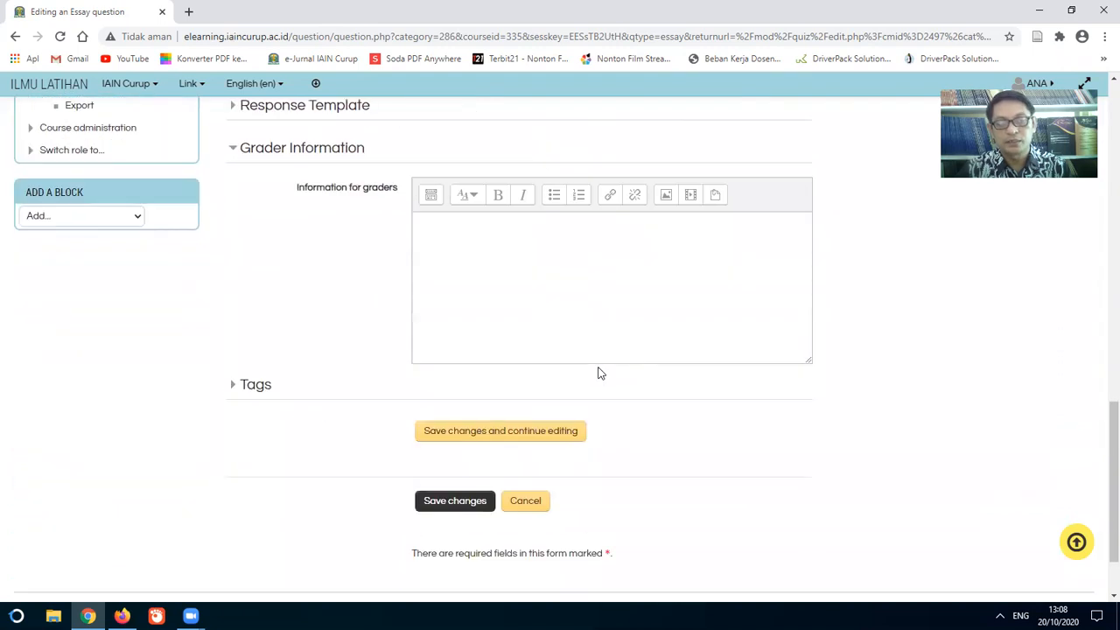
{"action": "left_click", "coordinate": [448, 419]}
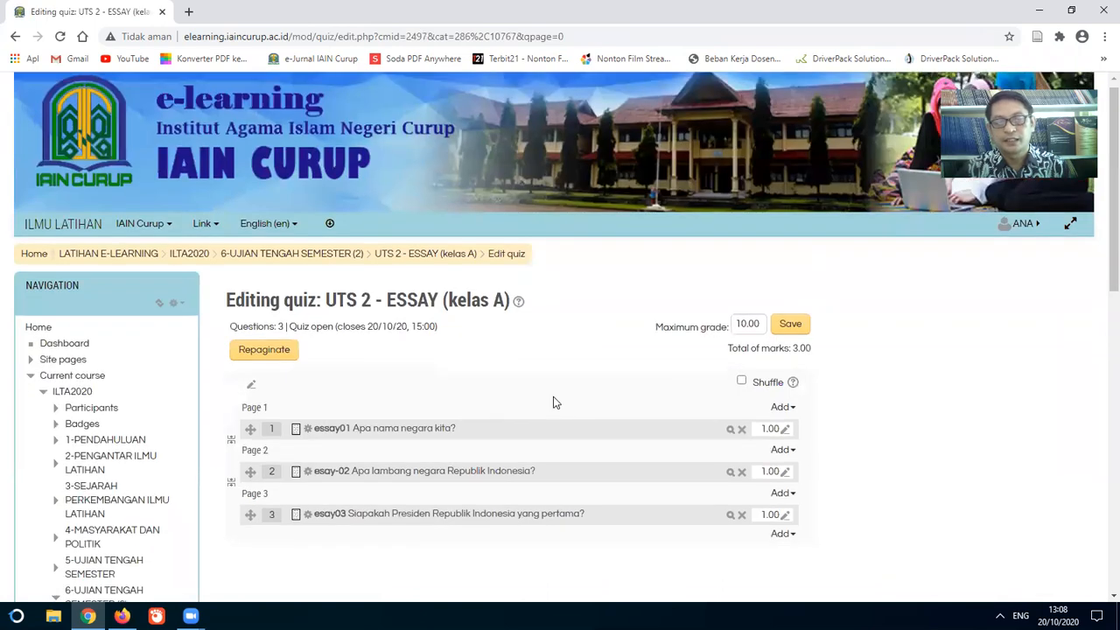
Add a new Essay question after esay03 at the end of the quiz.
{"action": "scroll", "coordinate": [700, 406], "scroll_direction": "down", "scroll_amount": 2}
{"action": "left_click", "coordinate": [789, 381]}
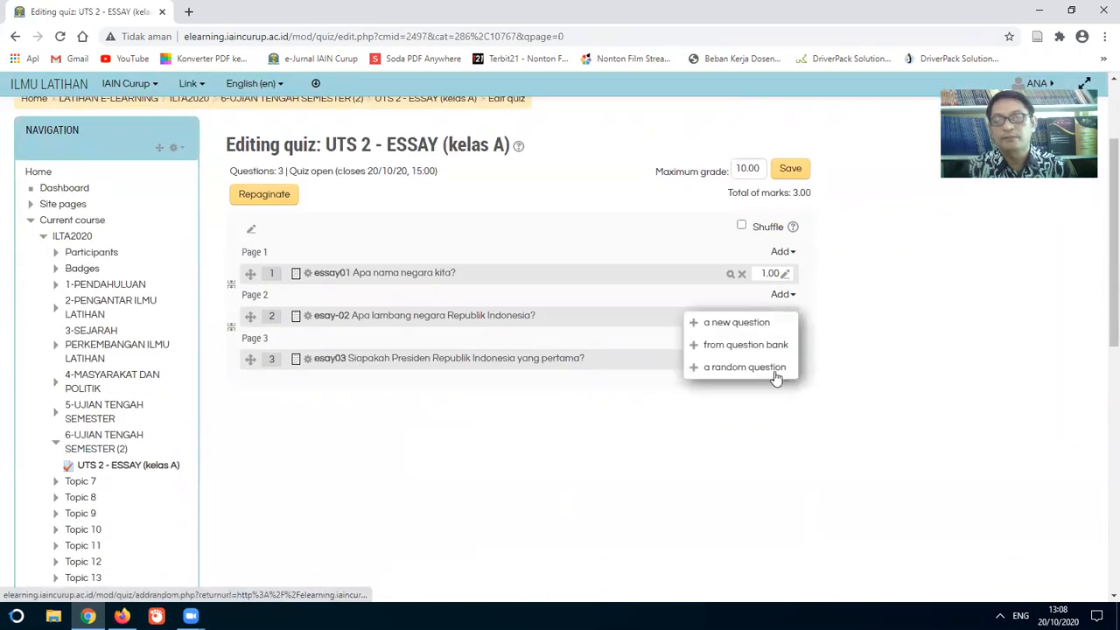
{"action": "left_click", "coordinate": [748, 325]}
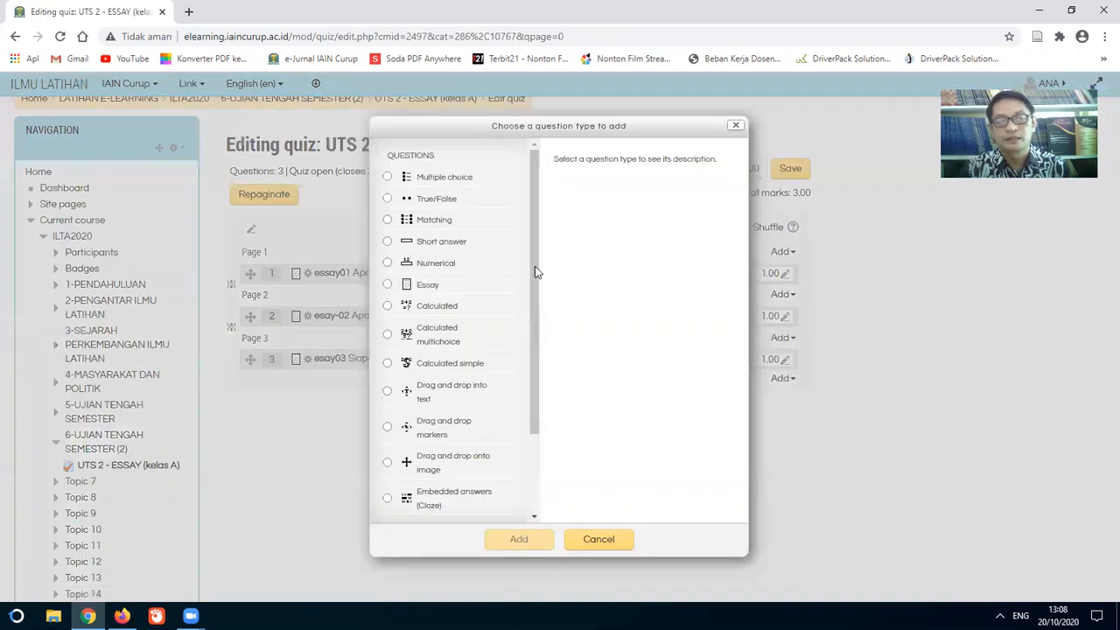
{"action": "left_click", "coordinate": [387, 286]}
{"action": "left_click", "coordinate": [519, 539]}
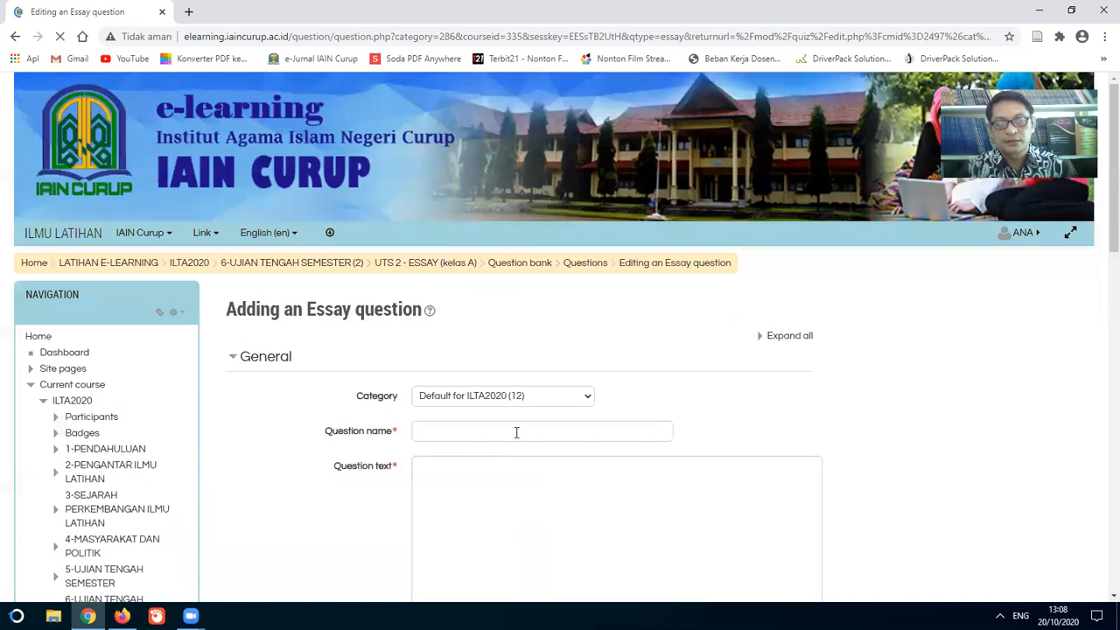
Name the question esay04 and enter "Apa nama ibukota Republik Indonesia?" as its question text.
{"action": "left_click", "coordinate": [520, 430]}
{"action": "type", "text": "esay04"}
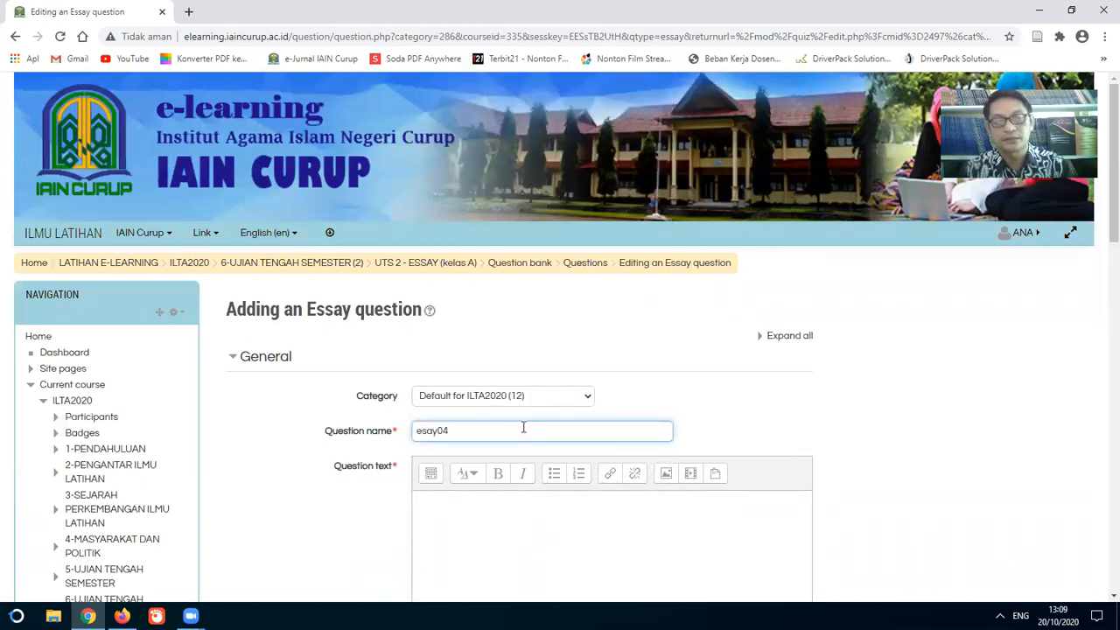
{"action": "scroll", "coordinate": [516, 394], "scroll_direction": "down", "scroll_amount": 2}
{"action": "left_click", "coordinate": [498, 373]}
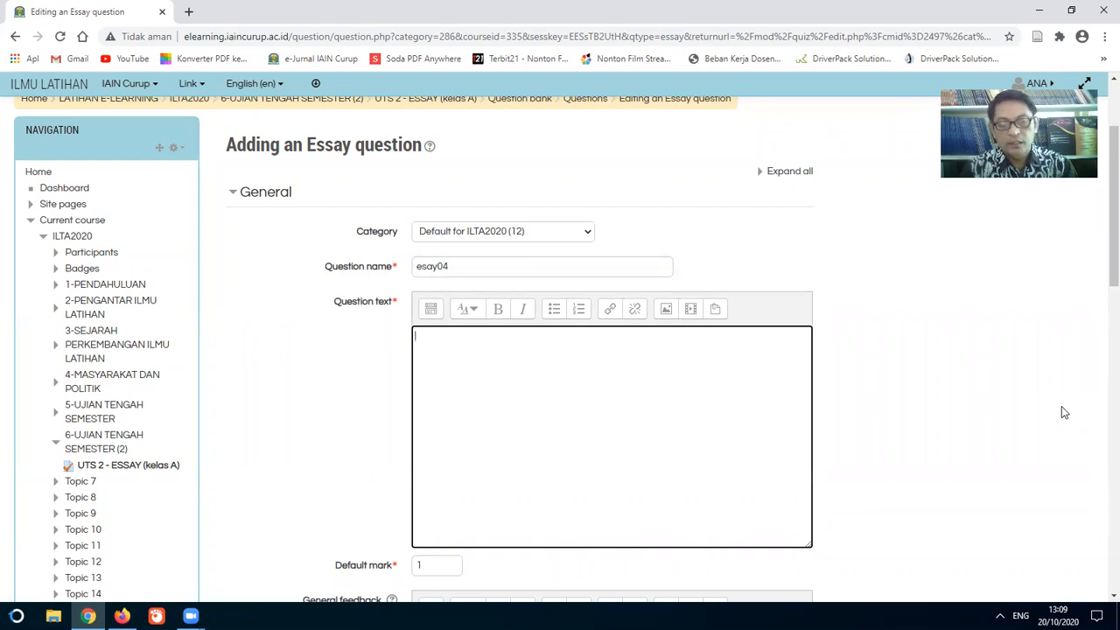
{"action": "type", "text": "Apa nama ibukota Republik Indone"}
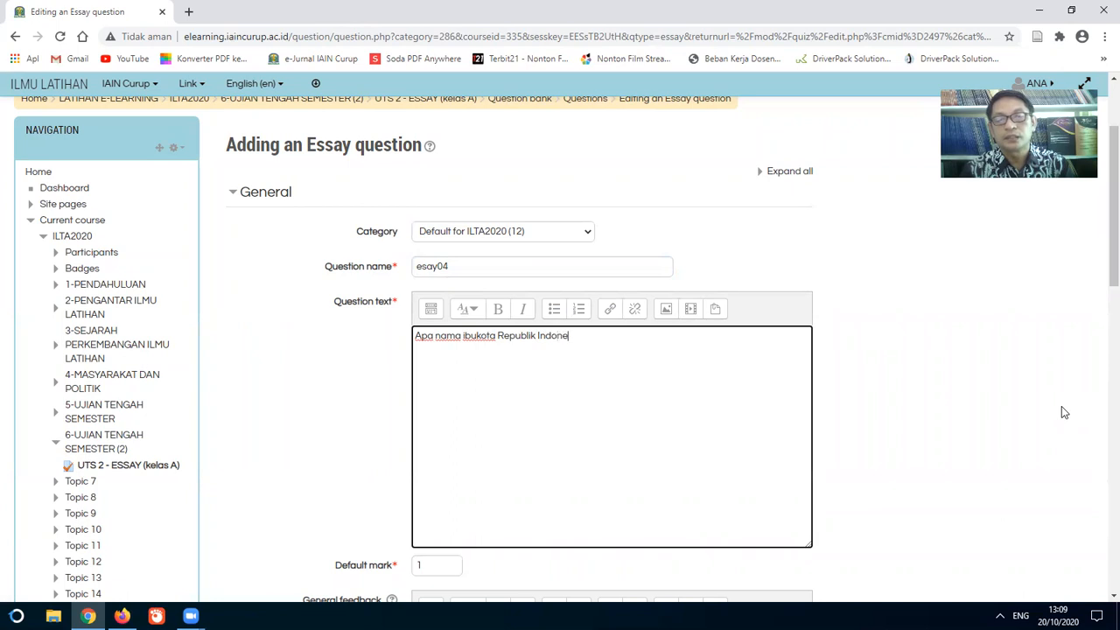
{"action": "type", "text": "?"}
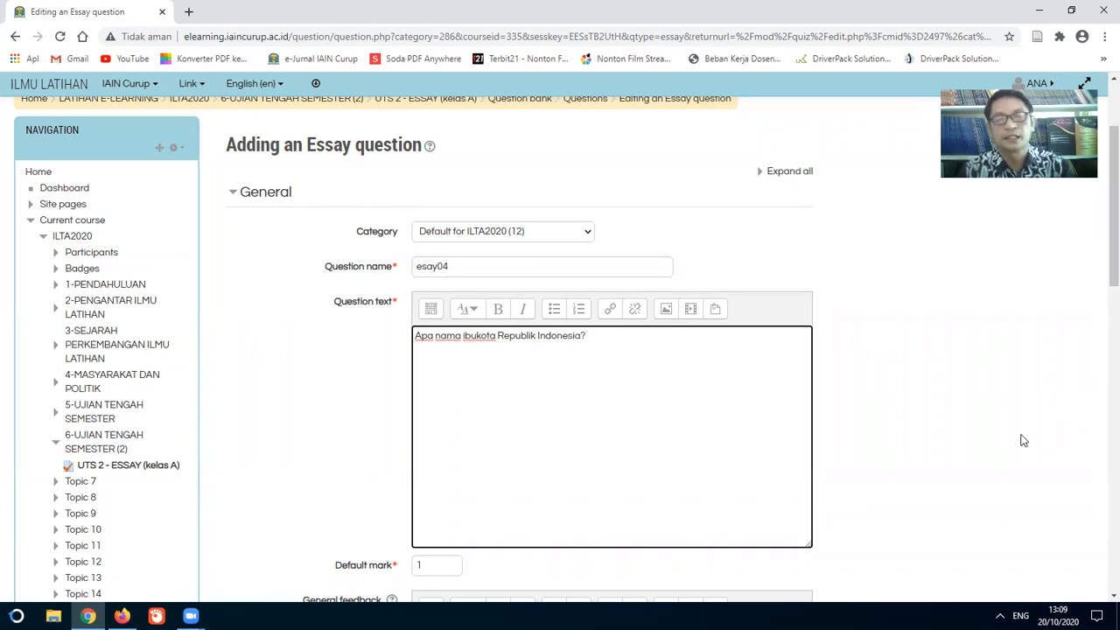
Set the esay04 question's response format to Plain text and save the question to the quiz.
{"action": "scroll", "coordinate": [986, 432], "scroll_direction": "down", "scroll_amount": 3}
{"action": "scroll", "coordinate": [629, 342], "scroll_direction": "down", "scroll_amount": 2}
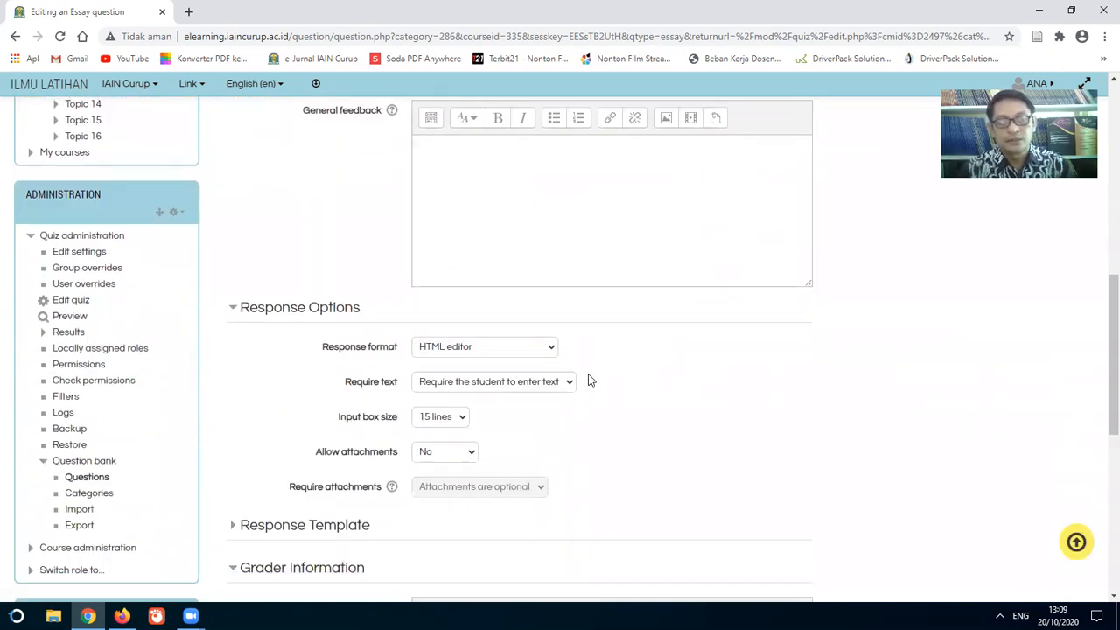
{"action": "left_click", "coordinate": [546, 348]}
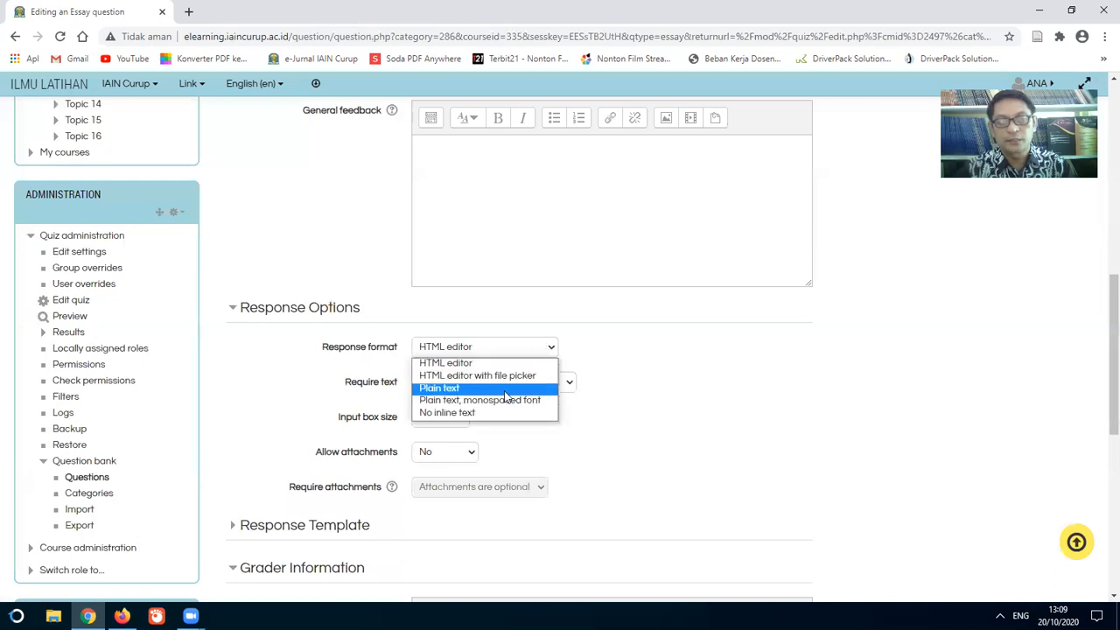
{"action": "left_click", "coordinate": [509, 388]}
{"action": "scroll", "coordinate": [682, 380], "scroll_direction": "down", "scroll_amount": 5}
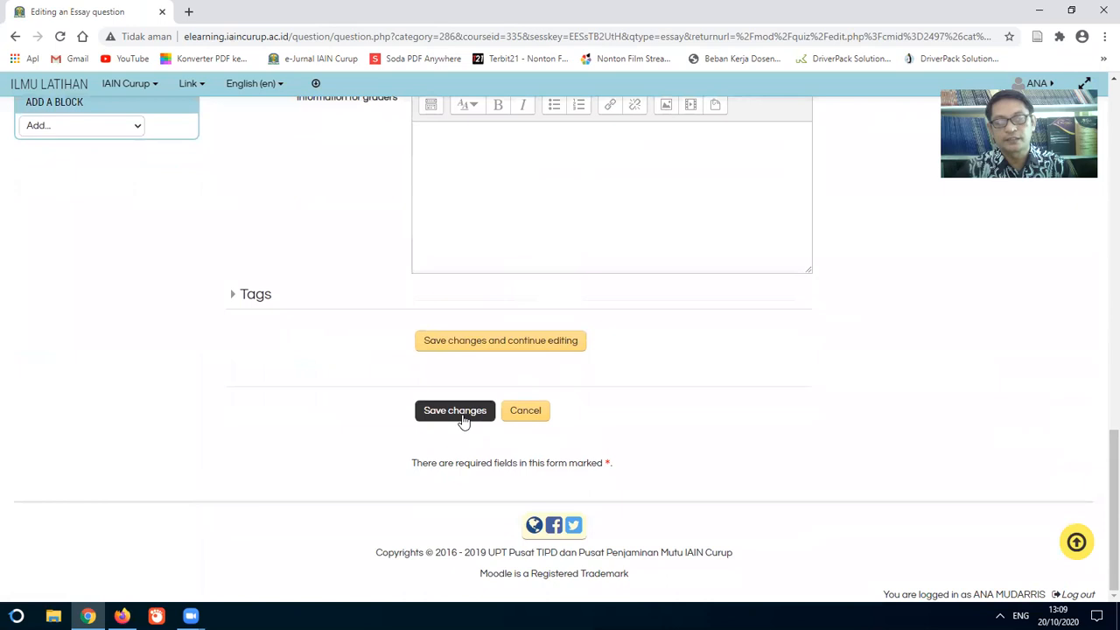
{"action": "left_click", "coordinate": [455, 410]}
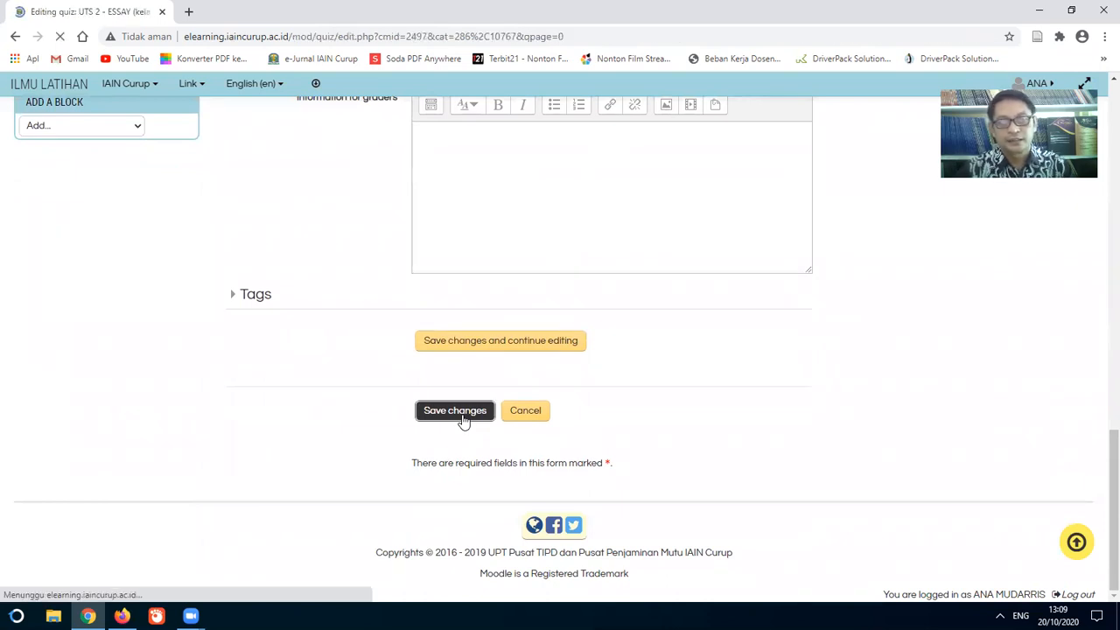
Enter 100 as the quiz's maximum grade.
{"action": "scroll", "coordinate": [799, 470], "scroll_direction": "down", "scroll_amount": 2}
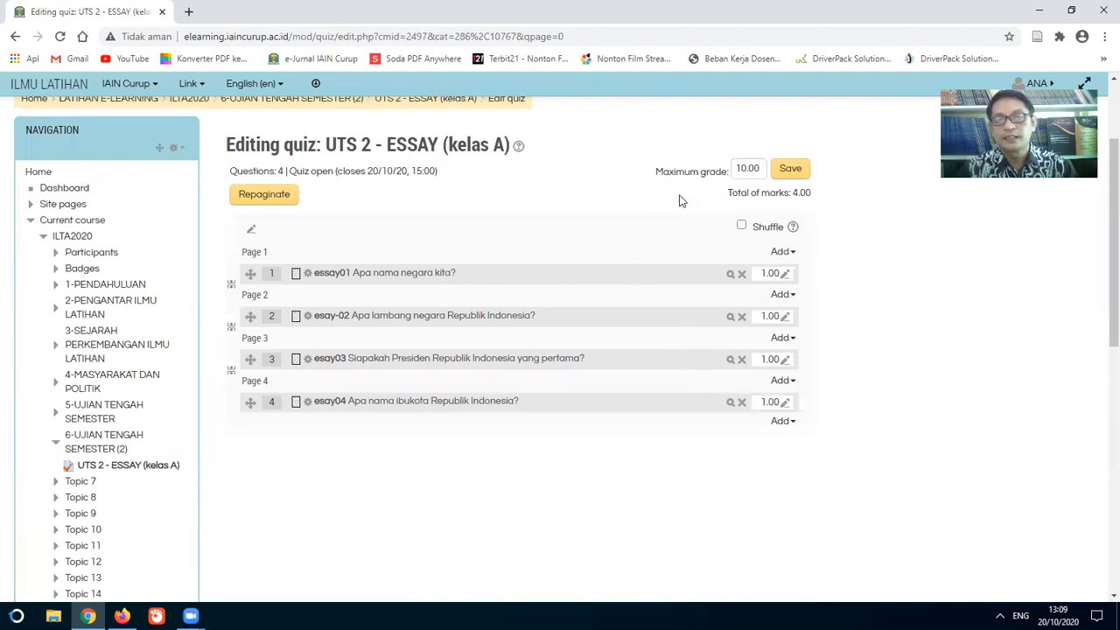
{"action": "left_click", "coordinate": [744, 168]}
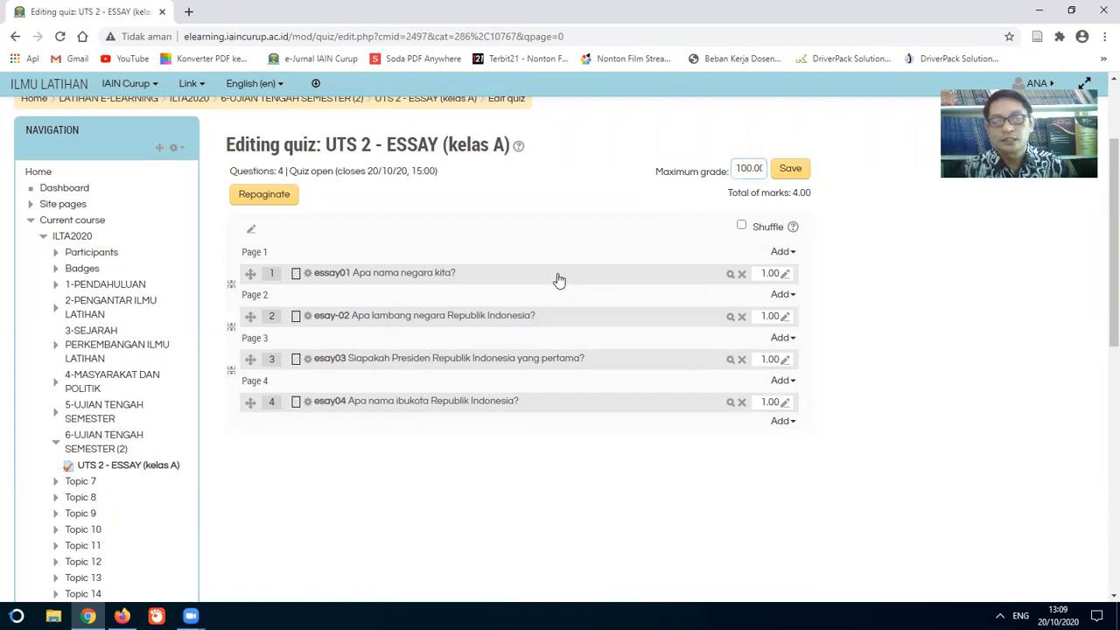
{"action": "left_click", "coordinate": [646, 453]}
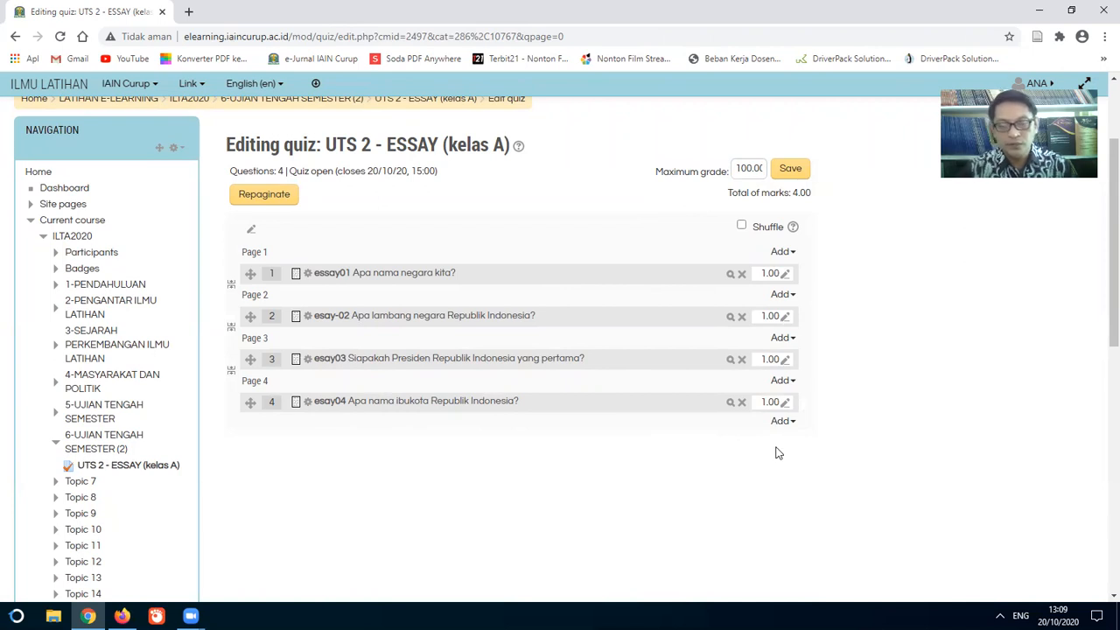
Set the marks of questions essay01 and esay-02 to 25 each.
{"action": "left_click", "coordinate": [784, 275]}
{"action": "type", "text": "25"}
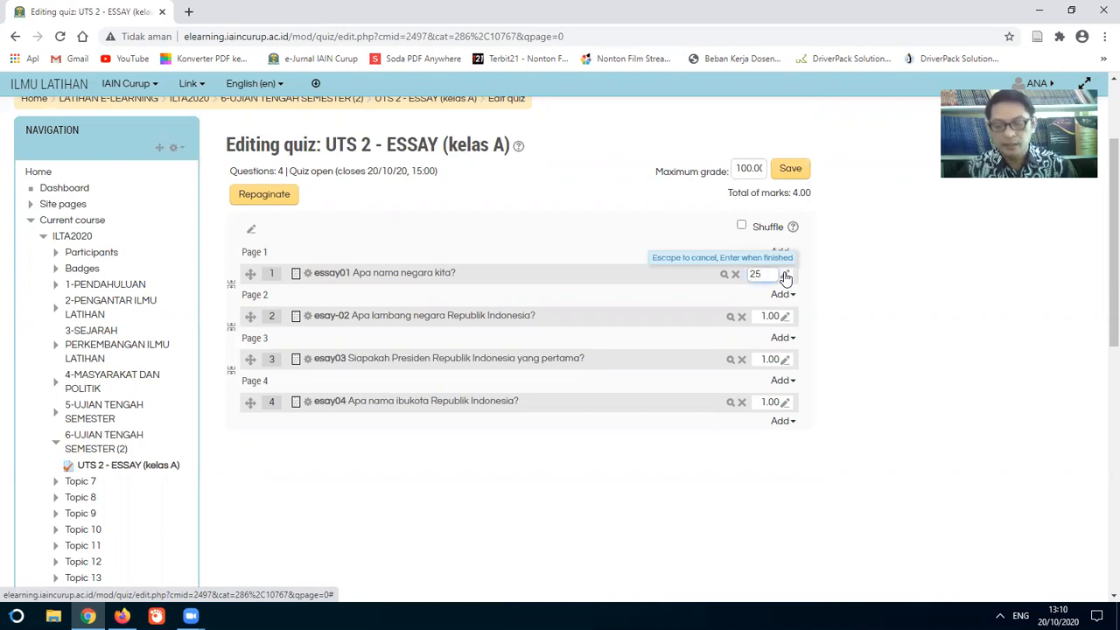
{"action": "key", "text": "Return"}
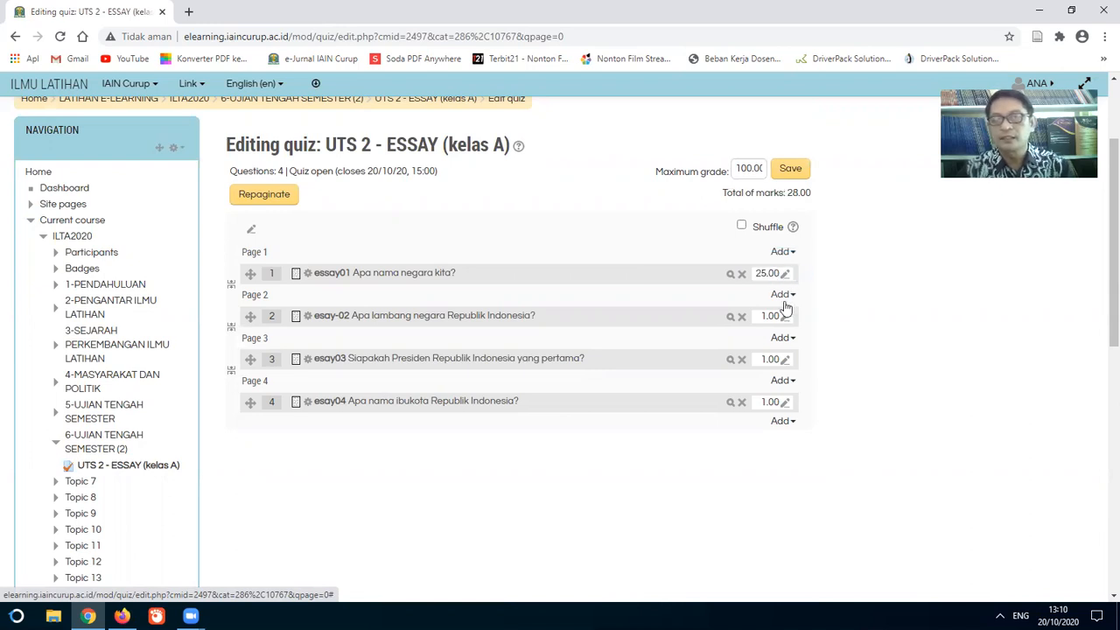
{"action": "left_click", "coordinate": [785, 317]}
{"action": "type", "text": "25"}
{"action": "key", "text": "Return"}
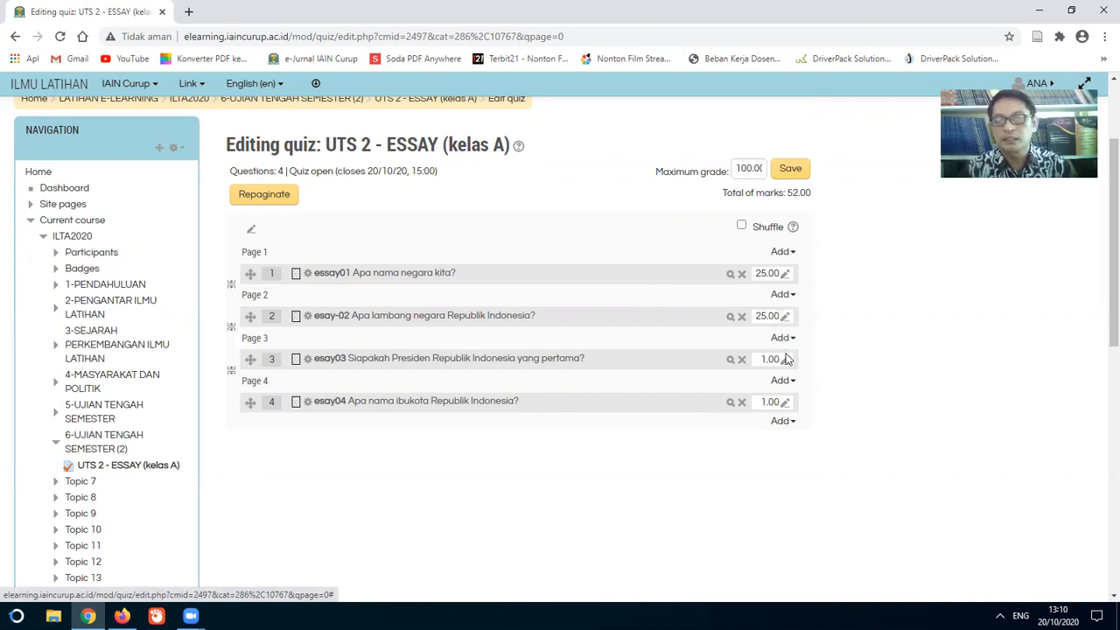
Set the marks of questions esay03 and esay04 to 25 each and save the quiz's maximum grade.
{"action": "left_click", "coordinate": [785, 361]}
{"action": "type", "text": "2"}
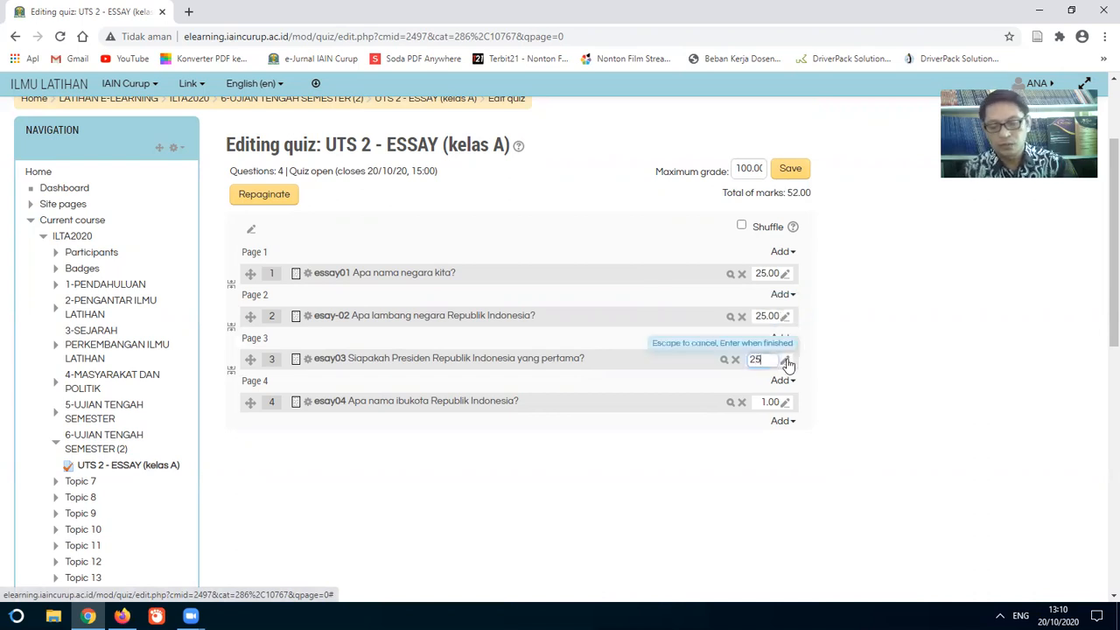
{"action": "type", "text": "5"}
{"action": "key", "text": "Return"}
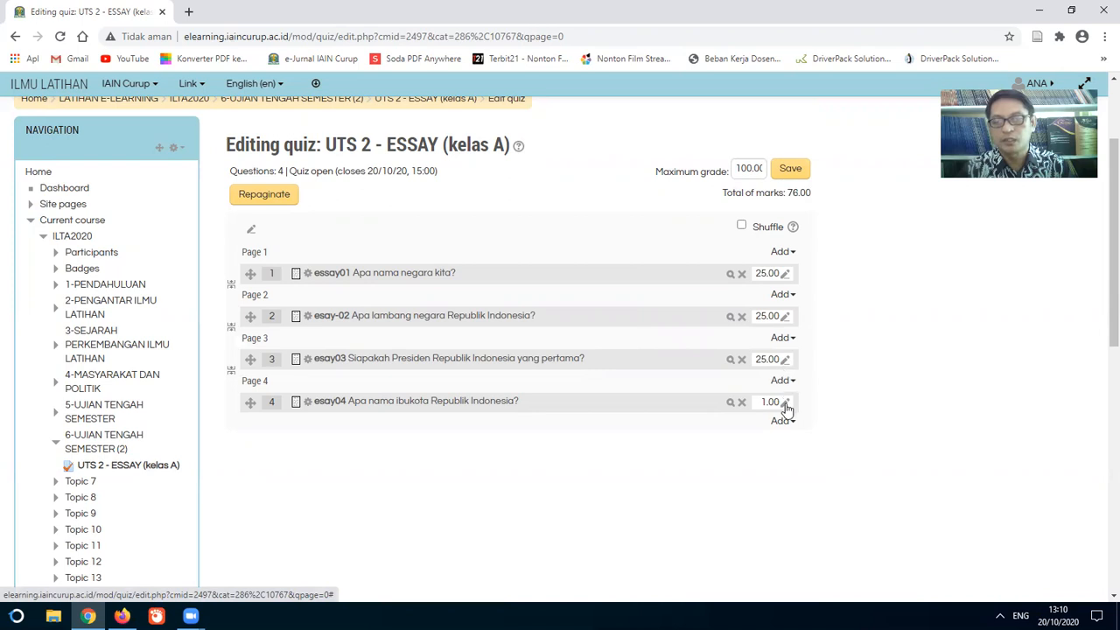
{"action": "left_click", "coordinate": [785, 405]}
{"action": "type", "text": "2"}
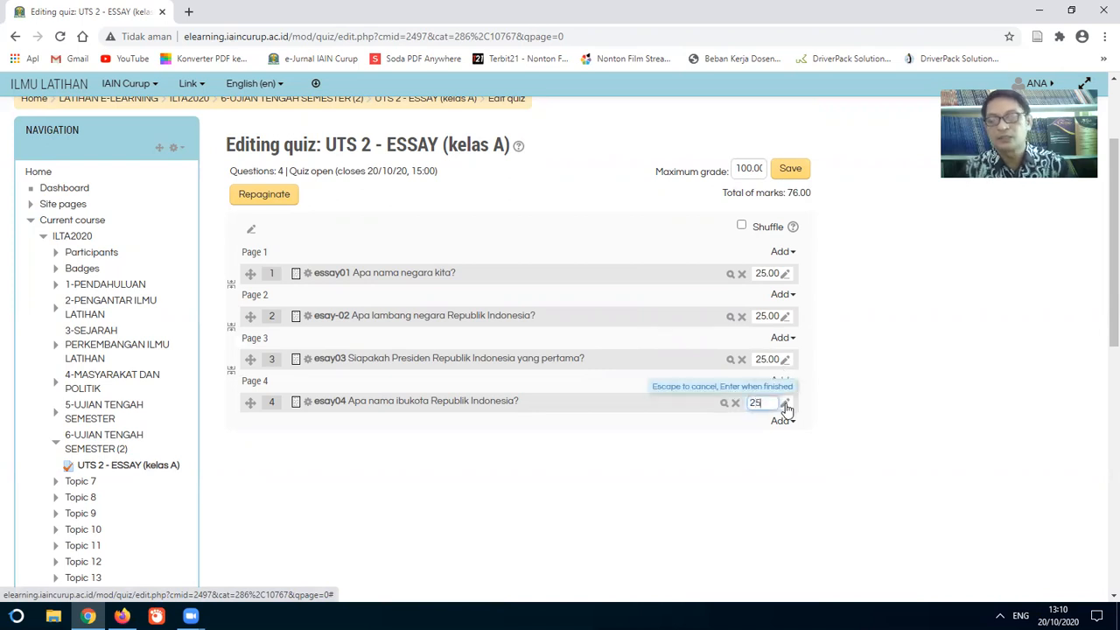
{"action": "type", "text": "5"}
{"action": "key", "text": "Return"}
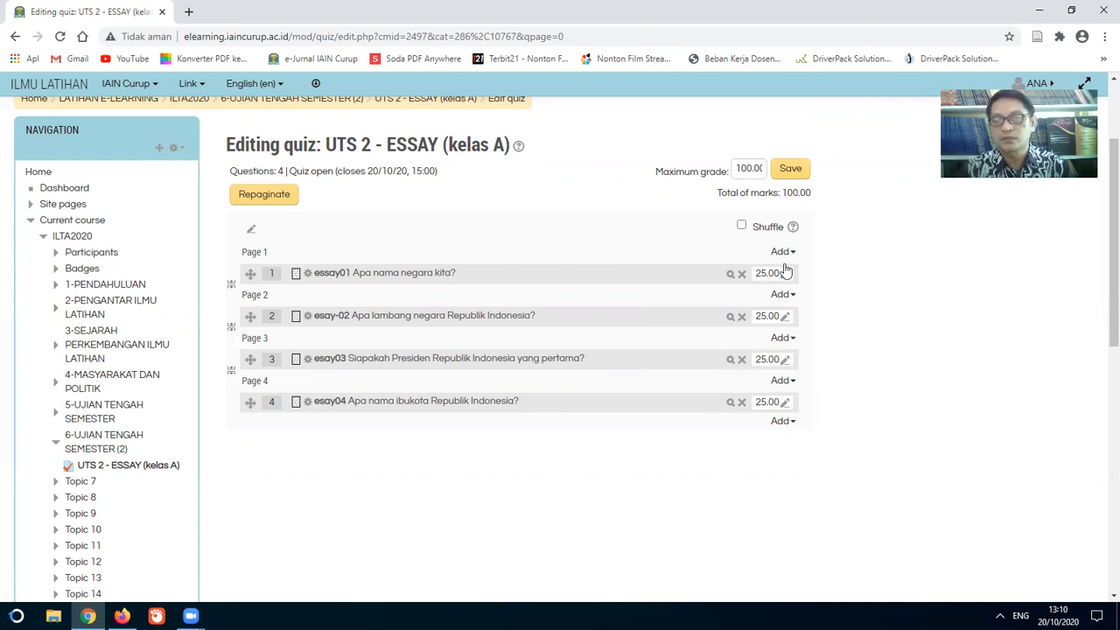
{"action": "left_click", "coordinate": [793, 172]}
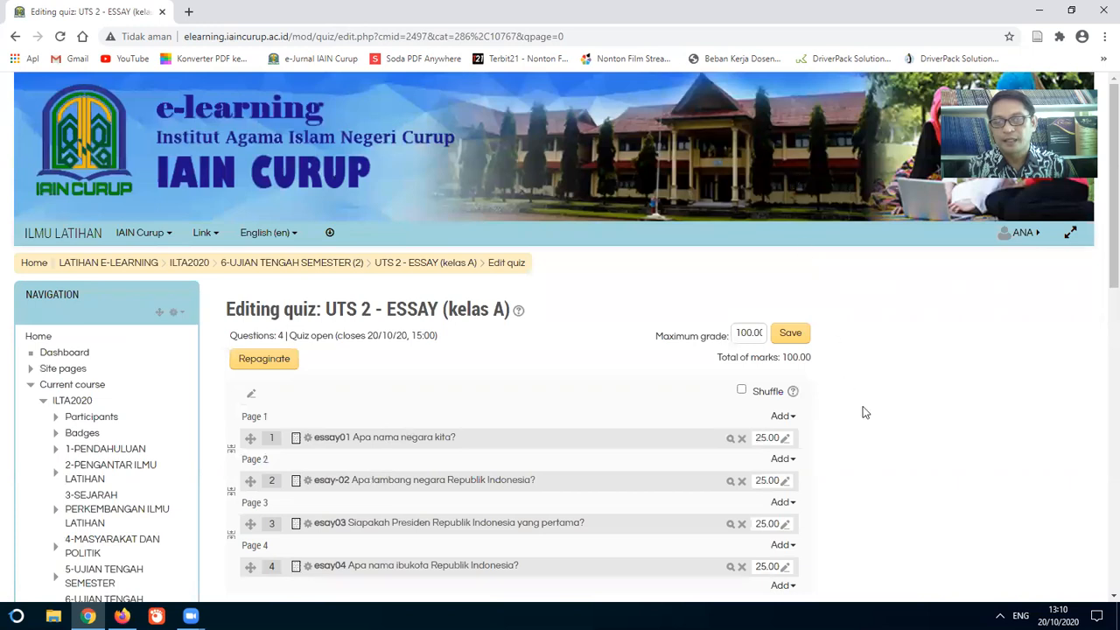
Return to the ILTA2020 course page and duplicate the UTS 2 - ESSAY (kelas A) quiz in section 6-UJIAN TENGAH SEMESTER (2).
{"action": "scroll", "coordinate": [900, 418], "scroll_direction": "down", "scroll_amount": 2}
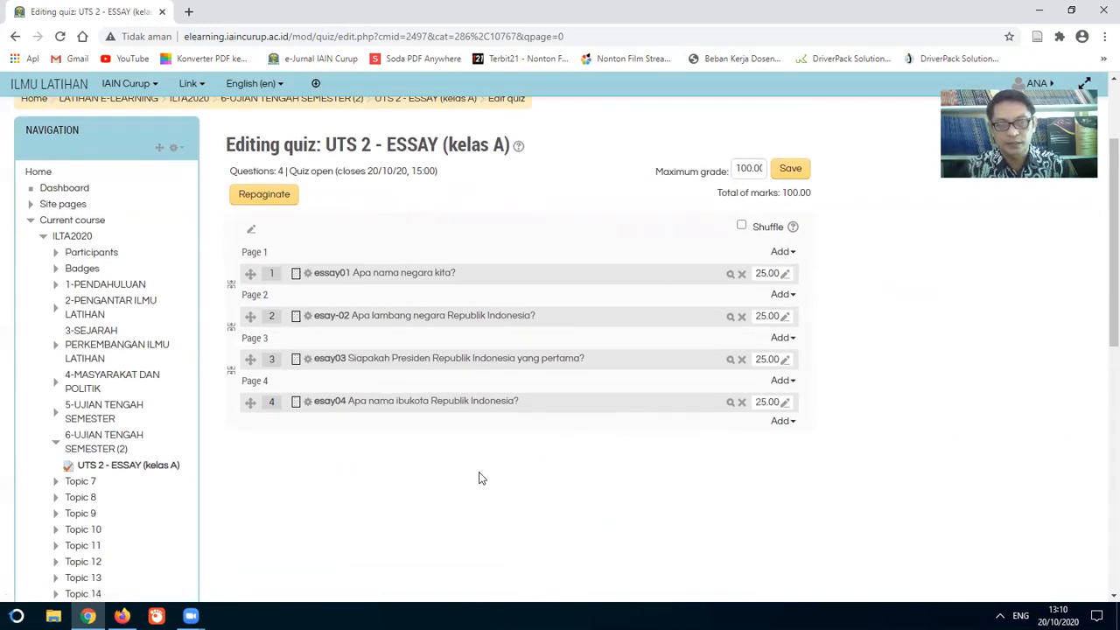
{"action": "left_click", "coordinate": [68, 237]}
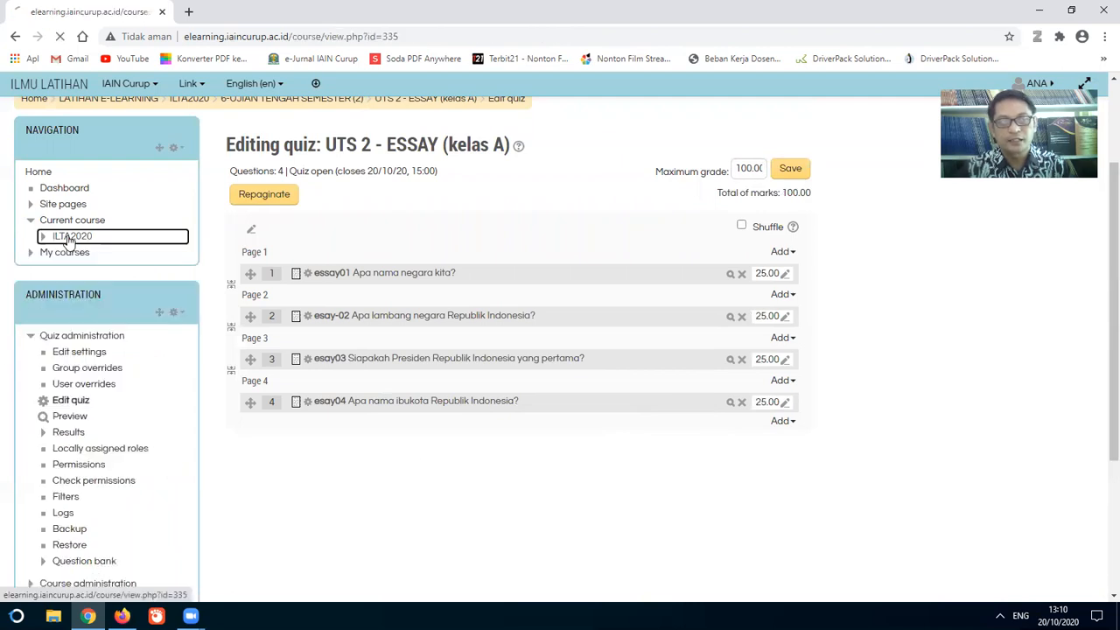
{"action": "scroll", "coordinate": [762, 382], "scroll_direction": "down", "scroll_amount": 4}
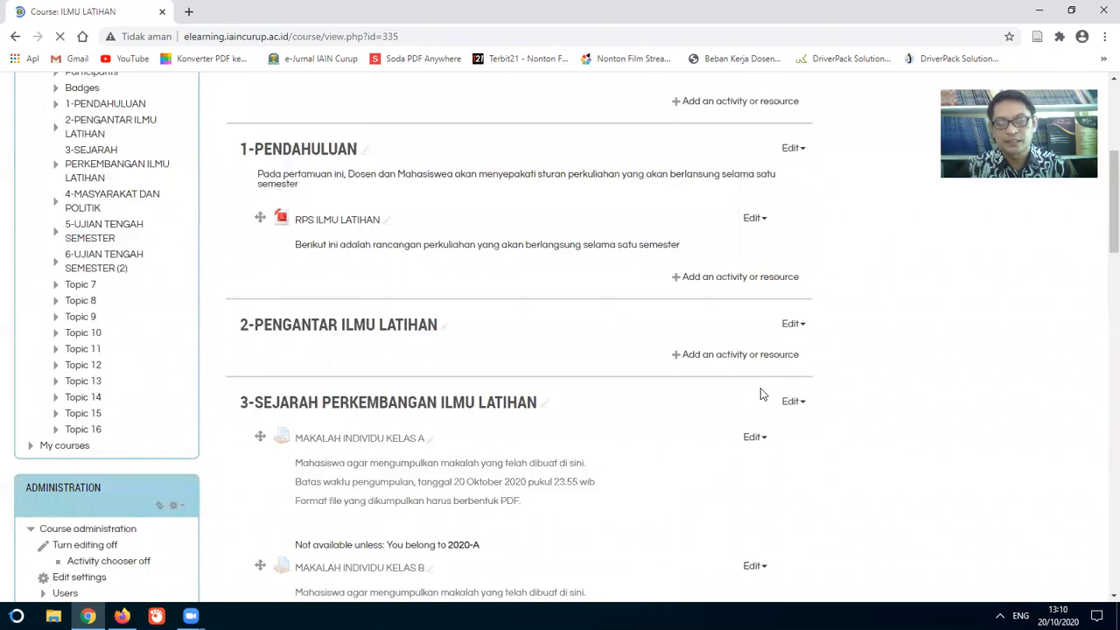
{"action": "scroll", "coordinate": [744, 403], "scroll_direction": "down", "scroll_amount": 10}
{"action": "scroll", "coordinate": [571, 376], "scroll_direction": "down", "scroll_amount": 2}
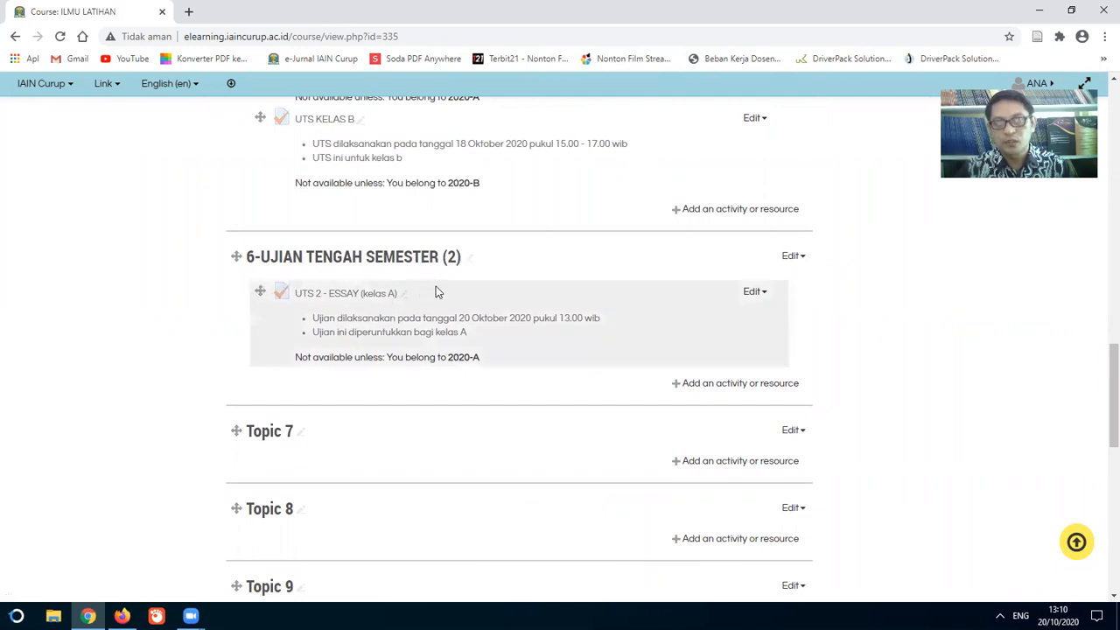
{"action": "left_click", "coordinate": [759, 296]}
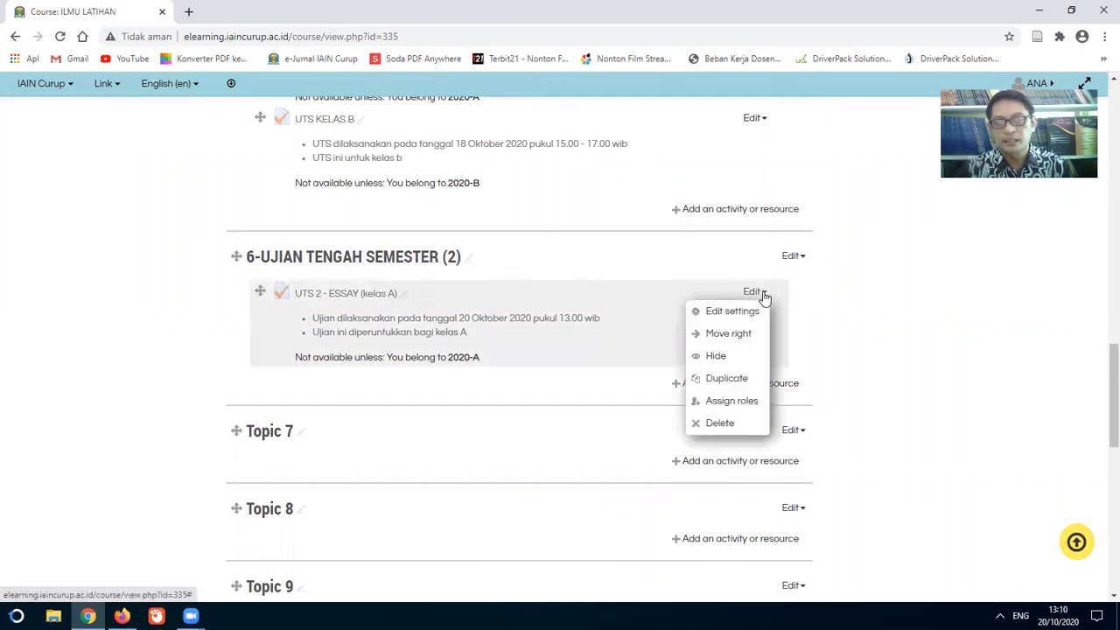
{"action": "left_click", "coordinate": [719, 379]}
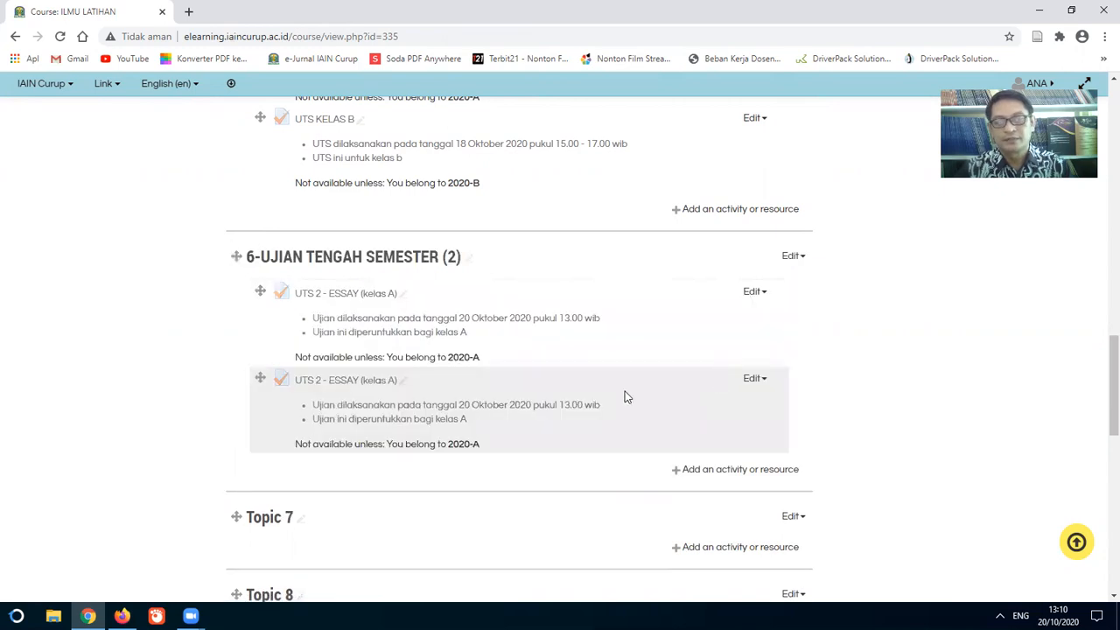
Rename the duplicated quiz "UTS 2 - ESSAY (kelas B)" and change the class in its description to kelas B.
{"action": "left_click", "coordinate": [759, 381]}
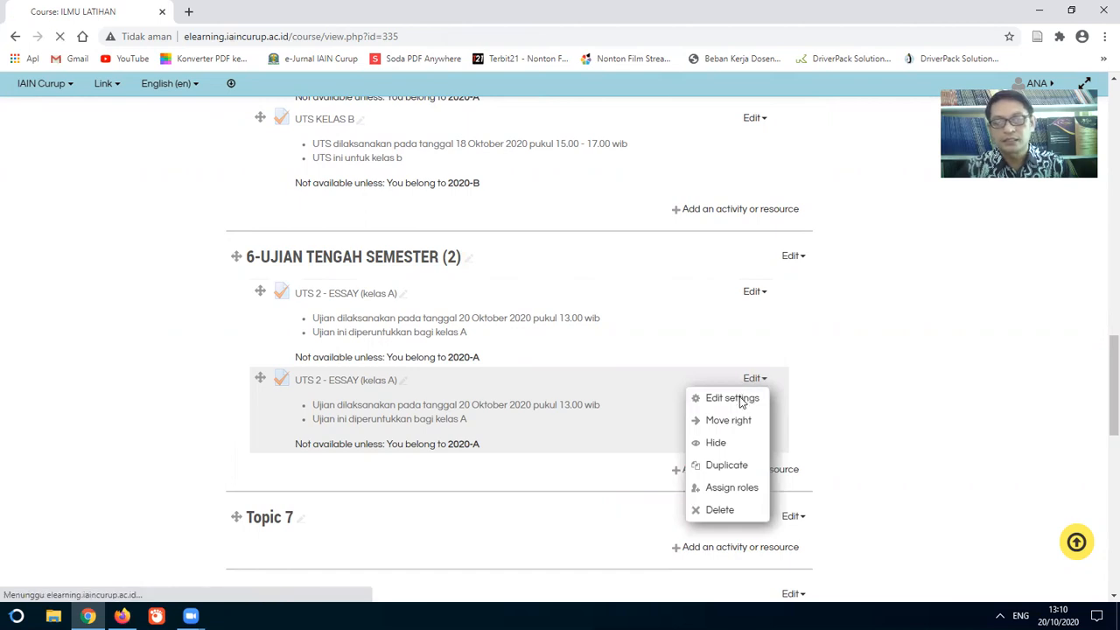
{"action": "left_click", "coordinate": [739, 401]}
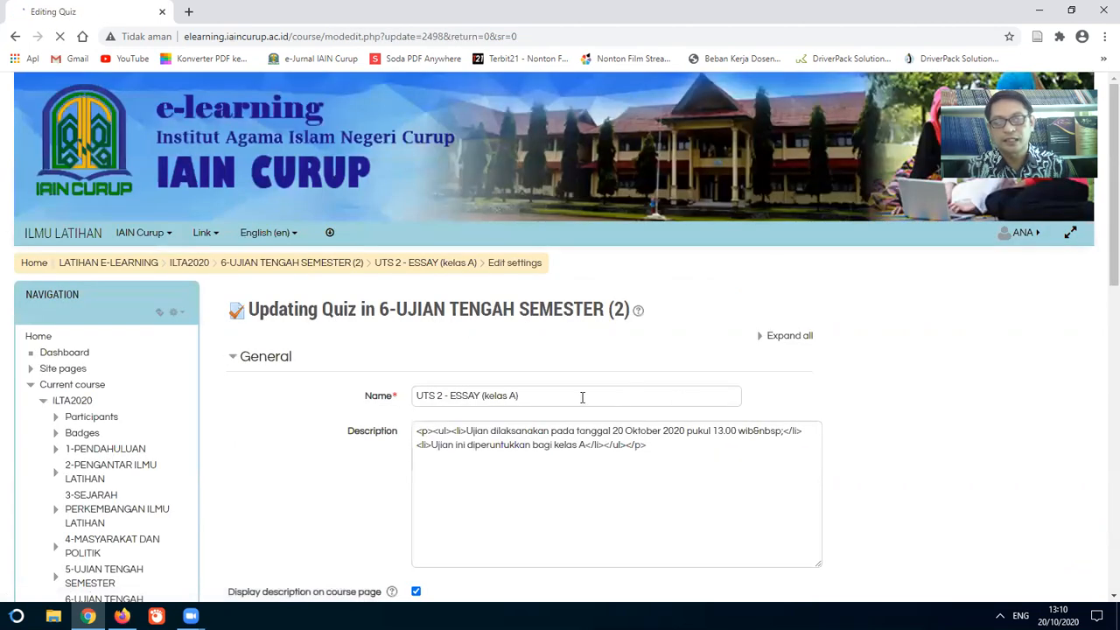
{"action": "left_click", "coordinate": [518, 397]}
{"action": "key", "text": "BackSpace"}
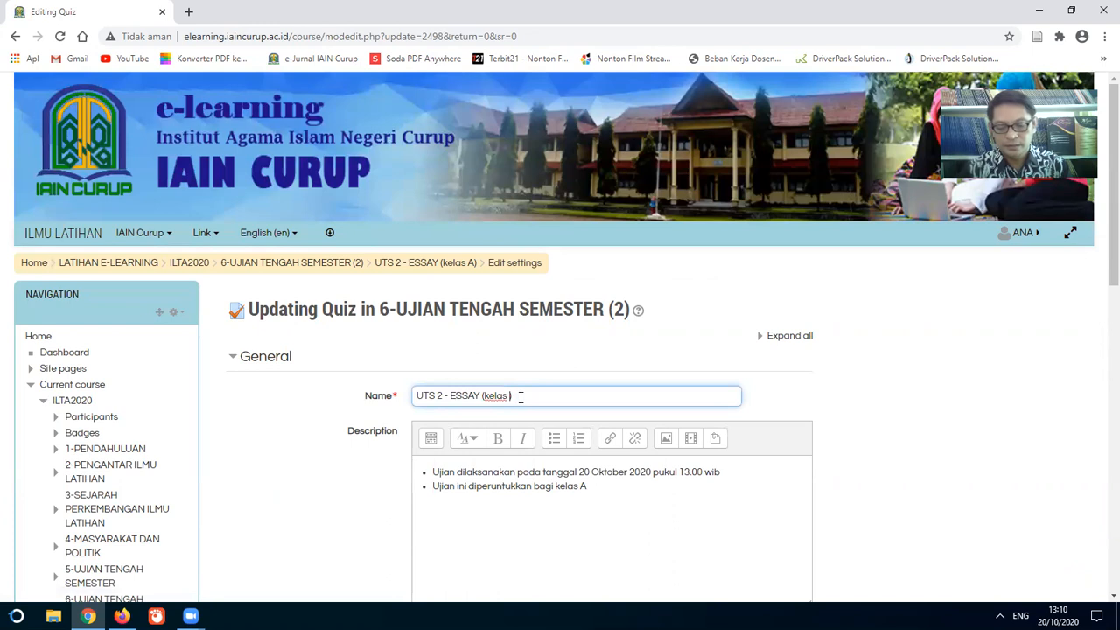
{"action": "left_click", "coordinate": [585, 490]}
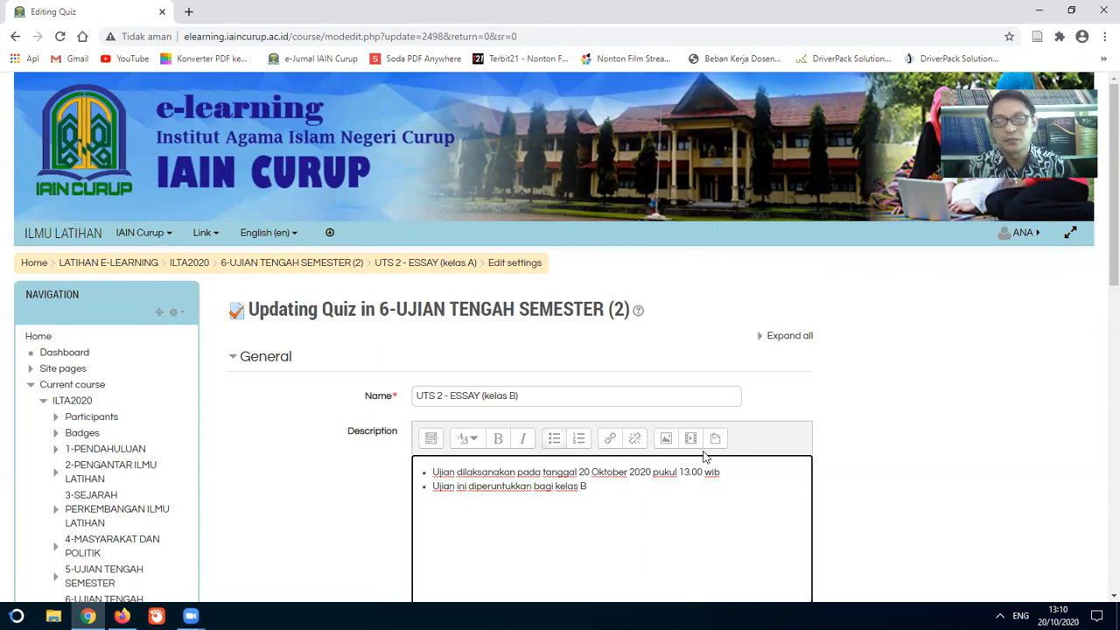
Save the class B quiz's settings and return to the course page at section 6-UJIAN TENGAH SEMESTER (2).
{"action": "scroll", "coordinate": [704, 453], "scroll_direction": "down", "scroll_amount": 3}
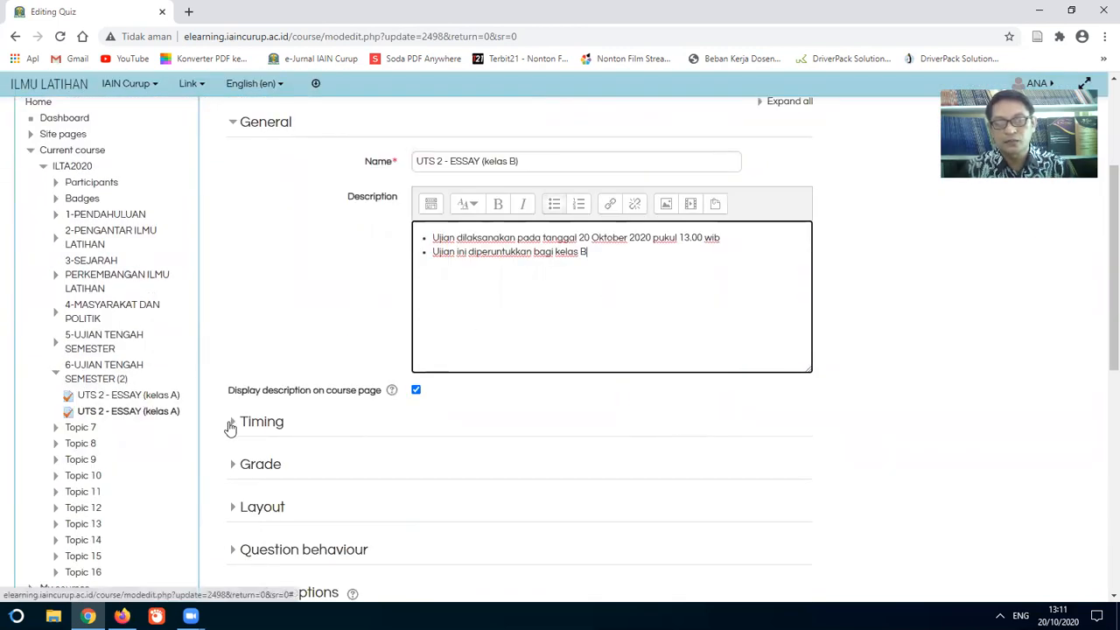
{"action": "scroll", "coordinate": [624, 445], "scroll_direction": "down", "scroll_amount": 7}
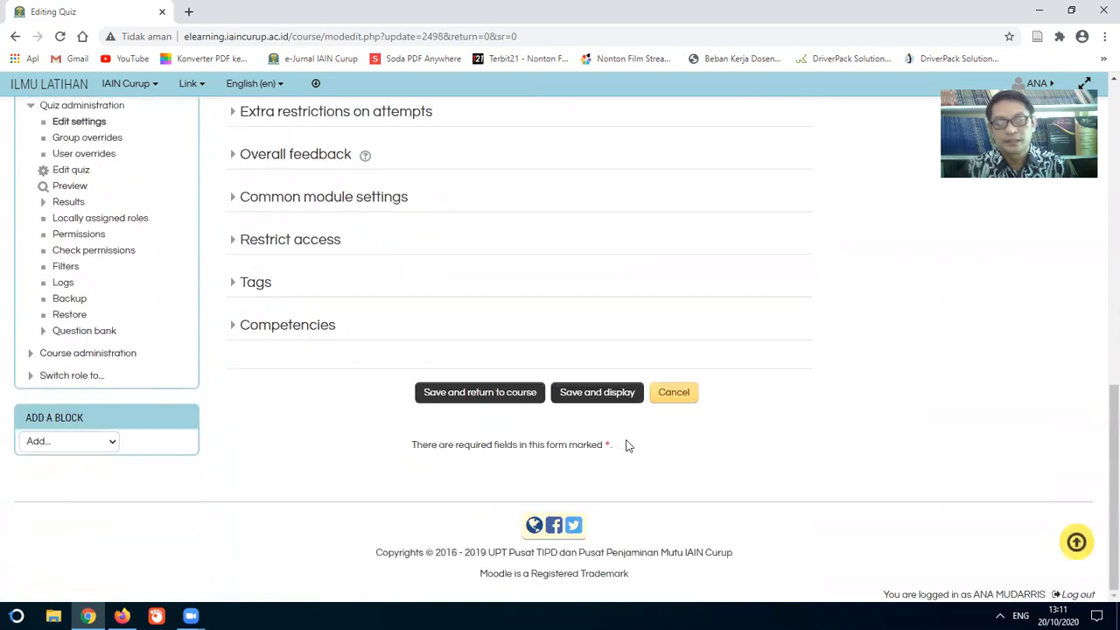
{"action": "left_click", "coordinate": [495, 398]}
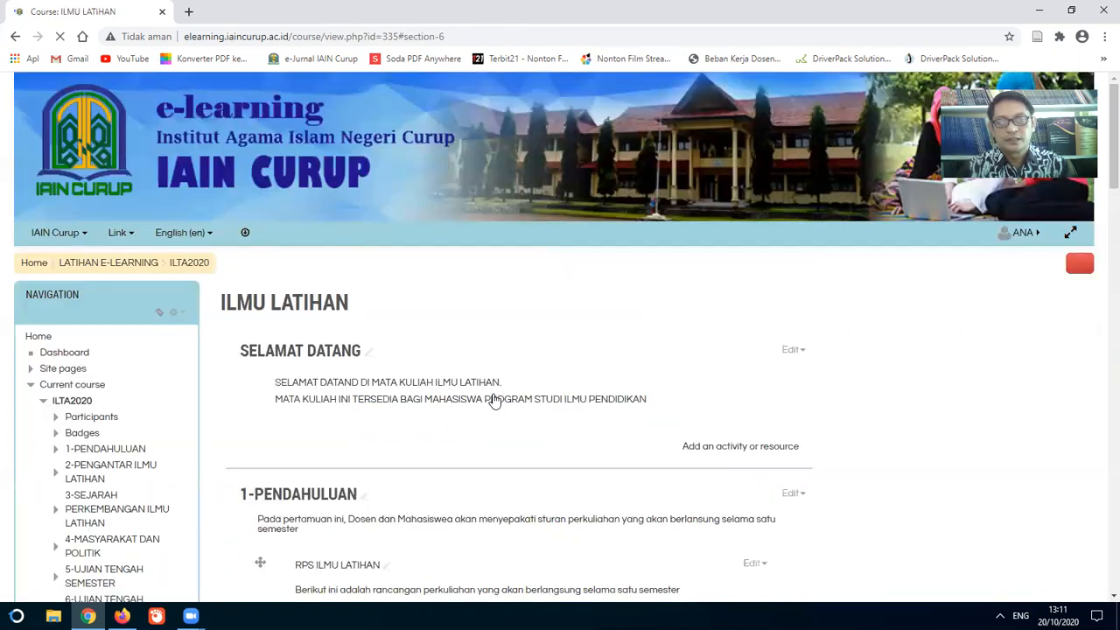
{"action": "scroll", "coordinate": [501, 388], "scroll_direction": "down", "scroll_amount": 3}
{"action": "scroll", "coordinate": [501, 390], "scroll_direction": "up", "scroll_amount": 3}
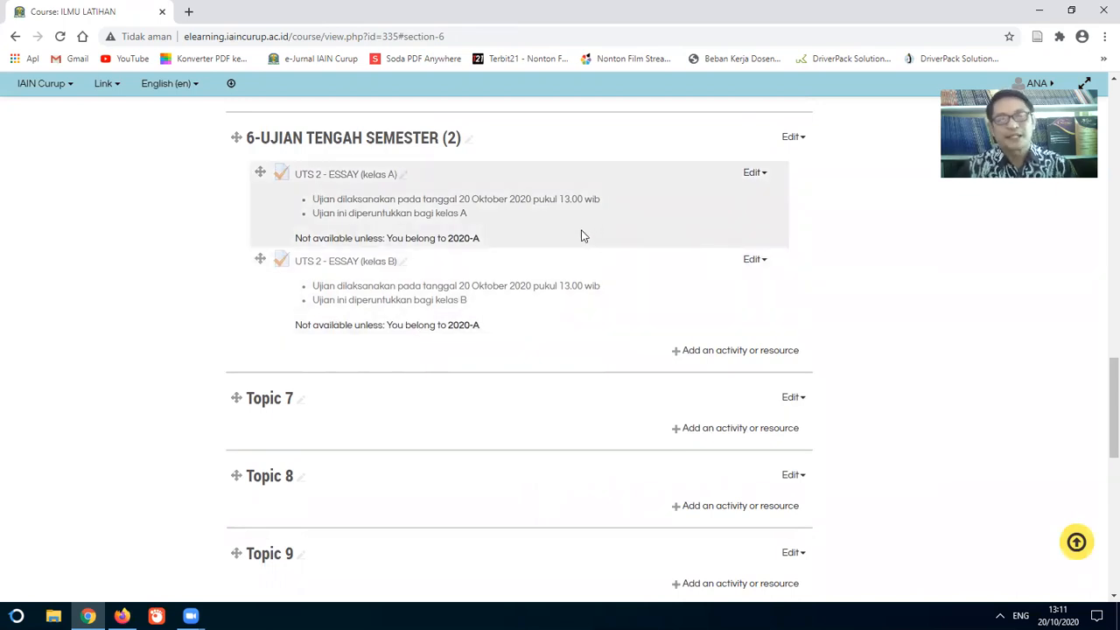
{"action": "scroll", "coordinate": [580, 233], "scroll_direction": "up", "scroll_amount": 1}
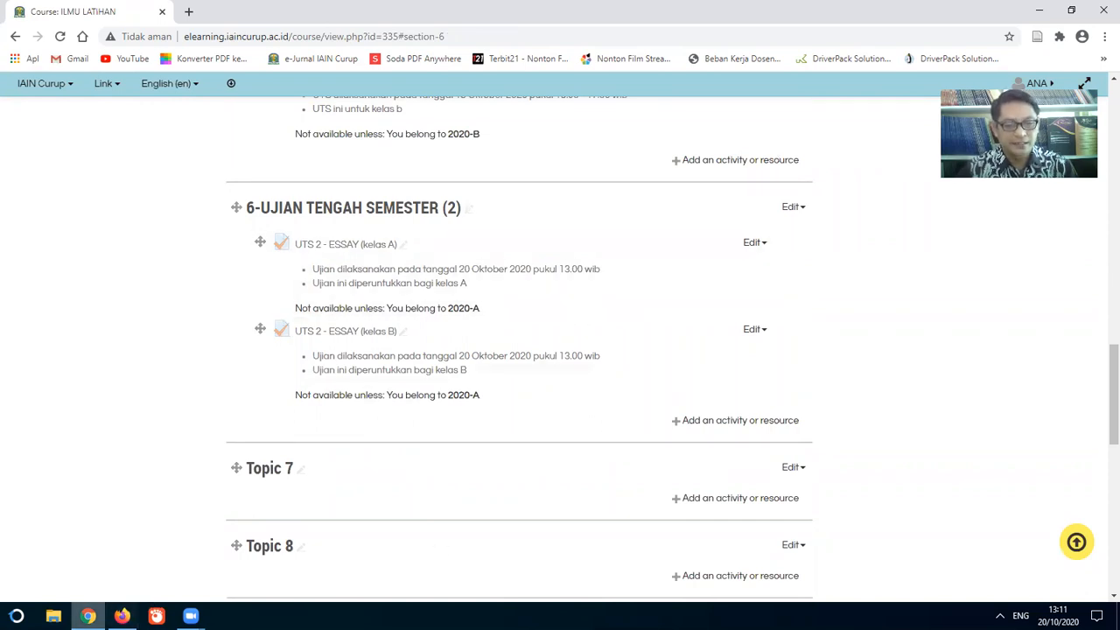
Switch to the student's session in Firefox, reload the ILMU LATIHAN course page and examine the quizzes in section 6-UJIAN TENGAH SEMESTER (2).
{"action": "left_click", "coordinate": [121, 615]}
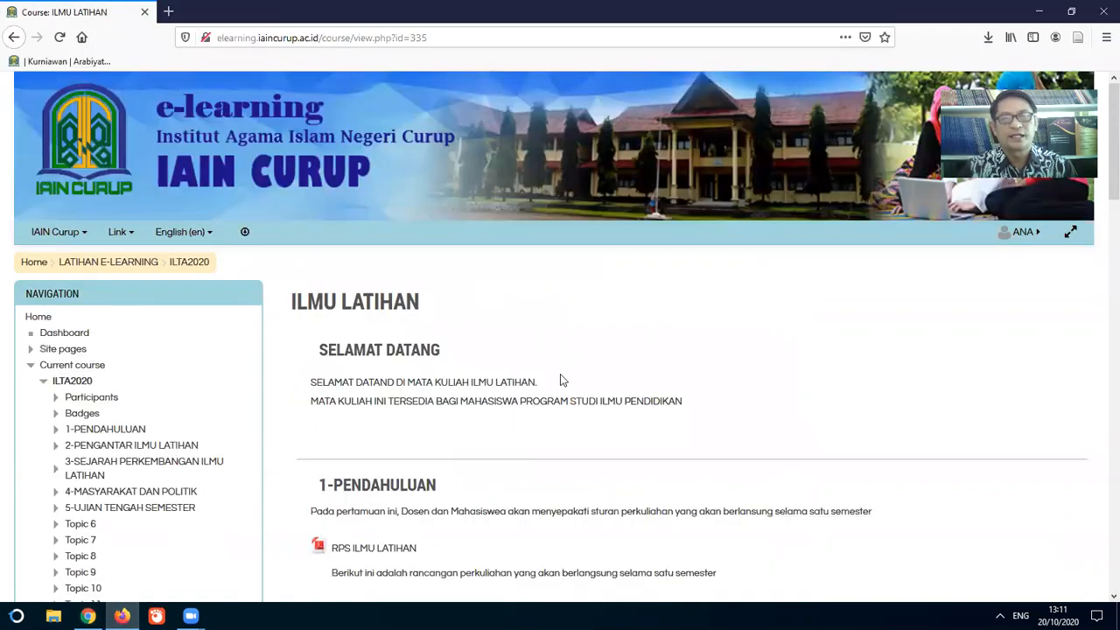
{"action": "left_click", "coordinate": [60, 38]}
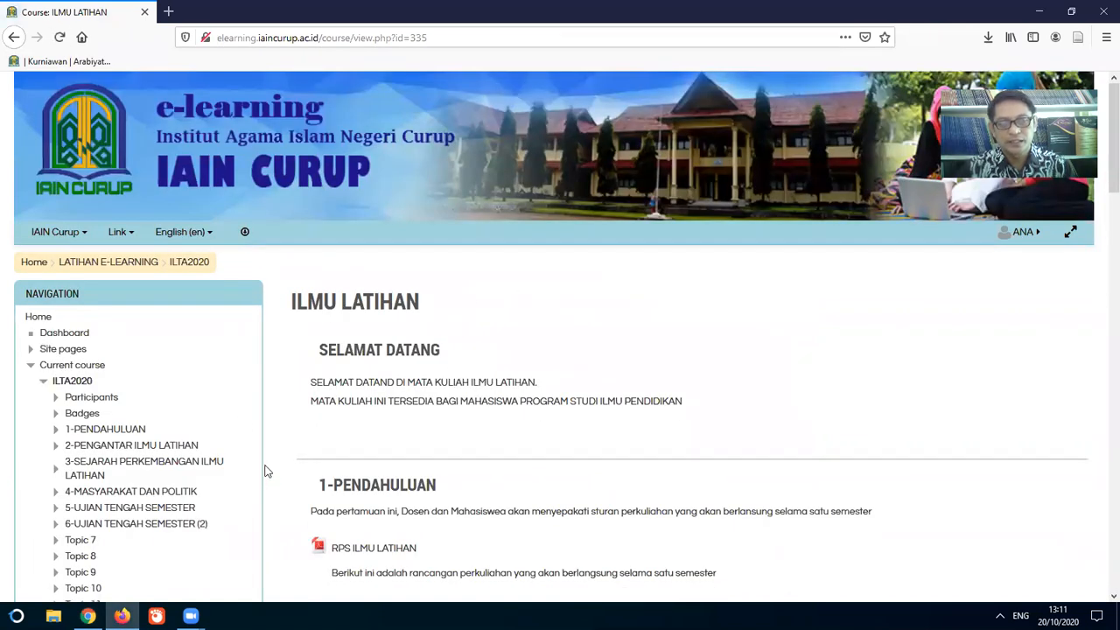
{"action": "scroll", "coordinate": [263, 437], "scroll_direction": "down", "scroll_amount": 2}
{"action": "scroll", "coordinate": [477, 427], "scroll_direction": "down", "scroll_amount": 3}
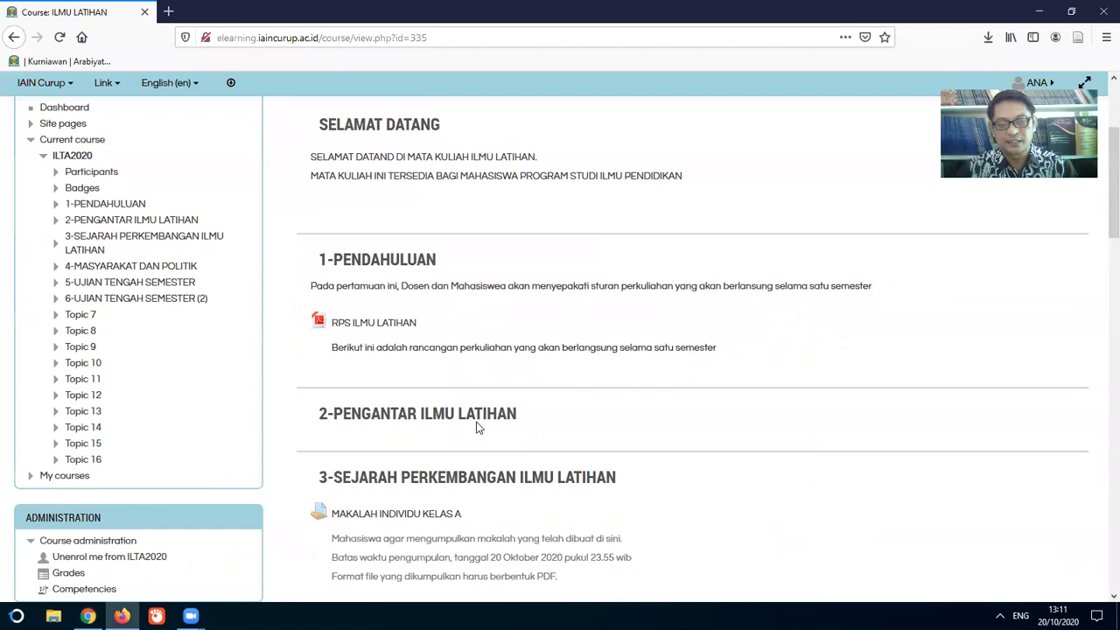
{"action": "scroll", "coordinate": [477, 427], "scroll_direction": "down", "scroll_amount": 6}
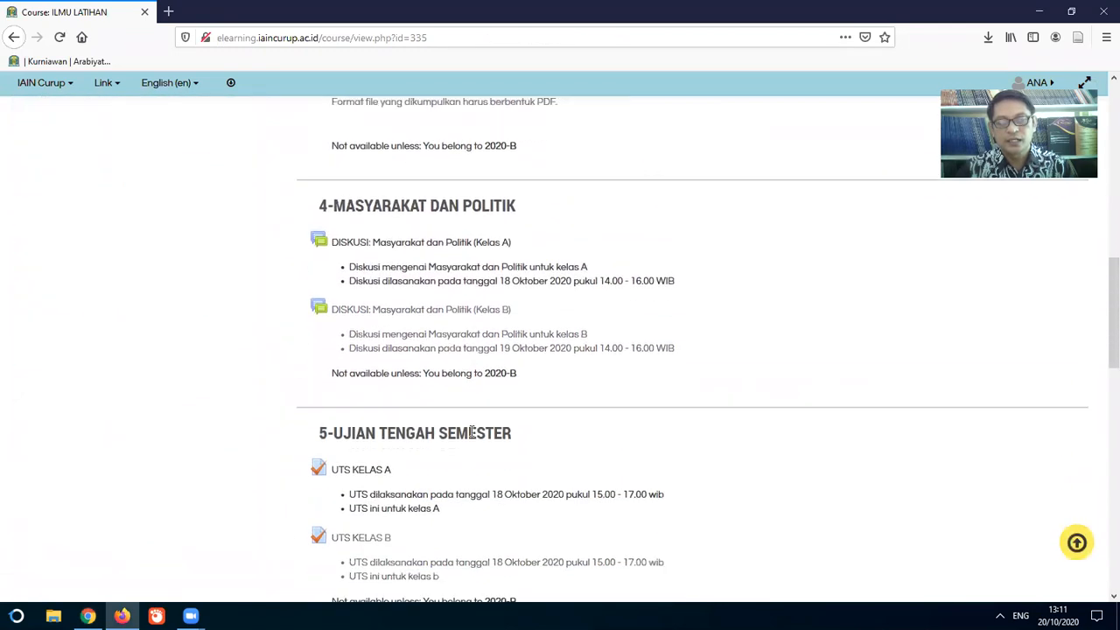
{"action": "scroll", "coordinate": [470, 430], "scroll_direction": "down", "scroll_amount": 5}
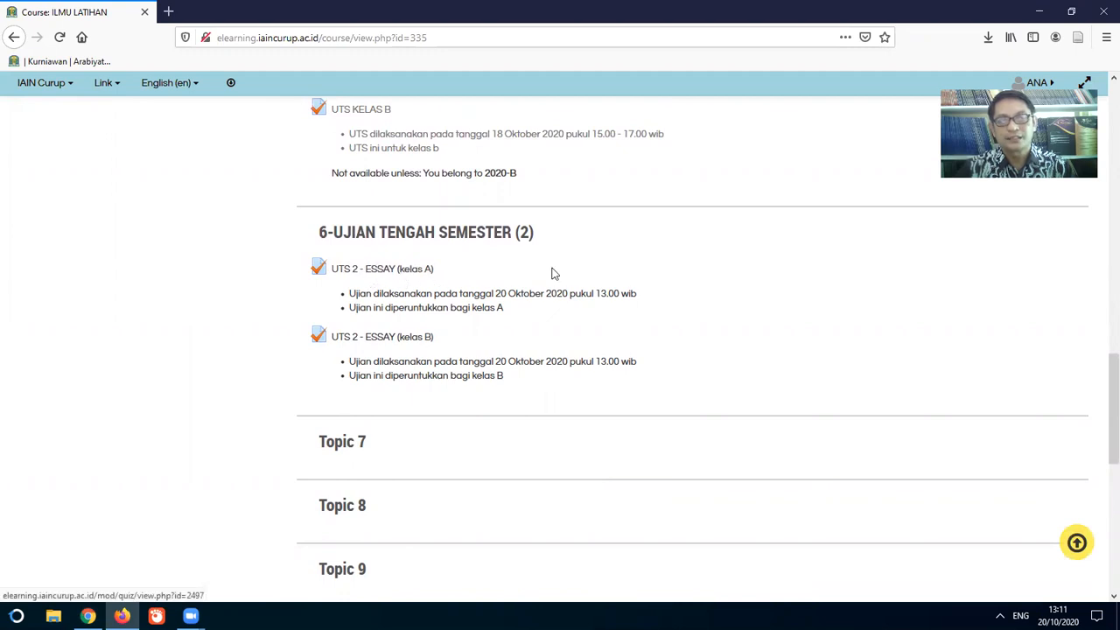
Open the UTS 2 - ESSAY (kelas A) quiz as the student and start the timed attempt.
{"action": "left_click", "coordinate": [376, 272]}
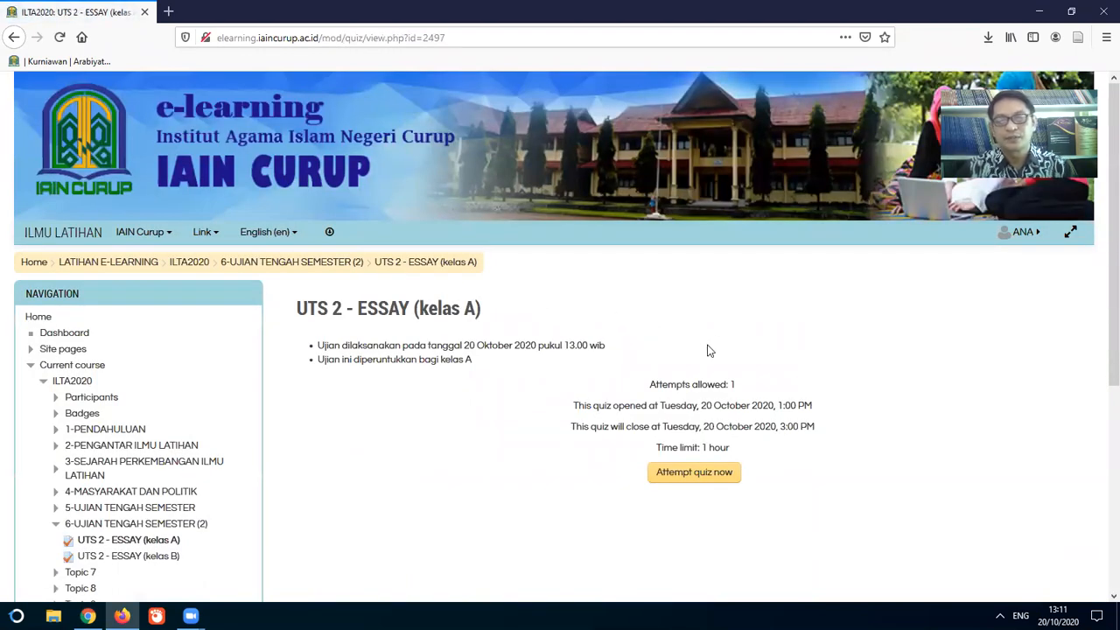
{"action": "scroll", "coordinate": [709, 349], "scroll_direction": "down", "scroll_amount": 3}
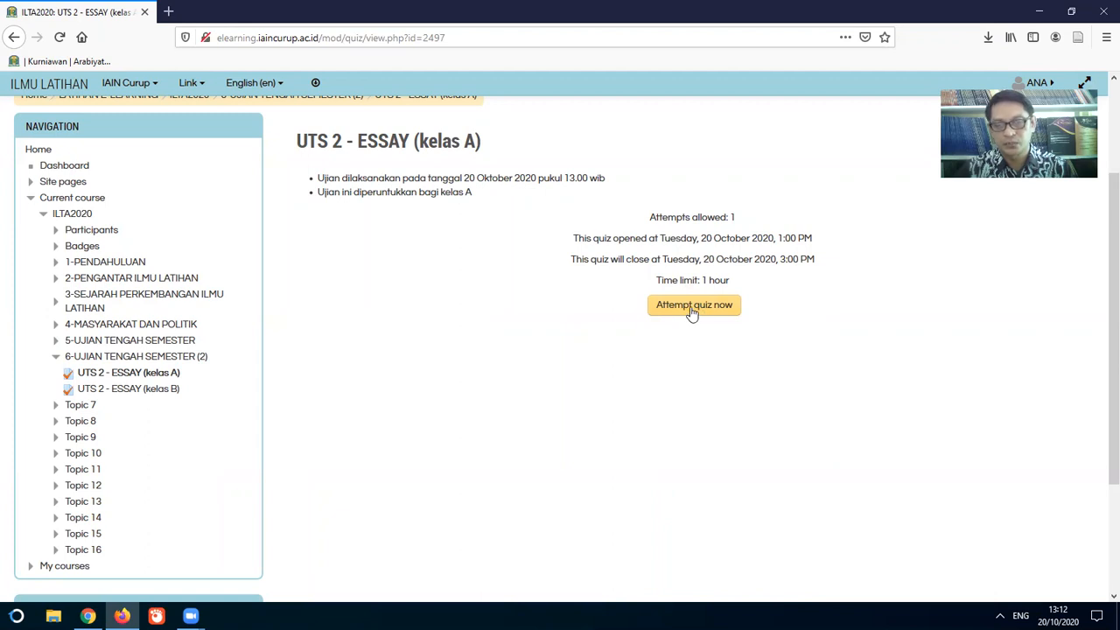
{"action": "left_click", "coordinate": [691, 308]}
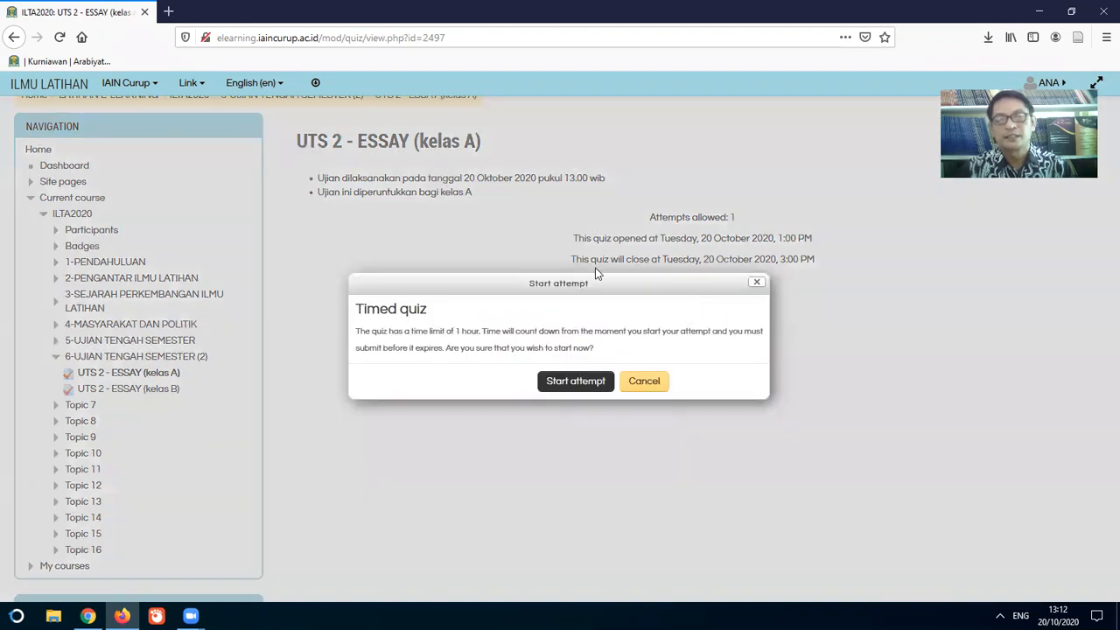
{"action": "left_click", "coordinate": [567, 384]}
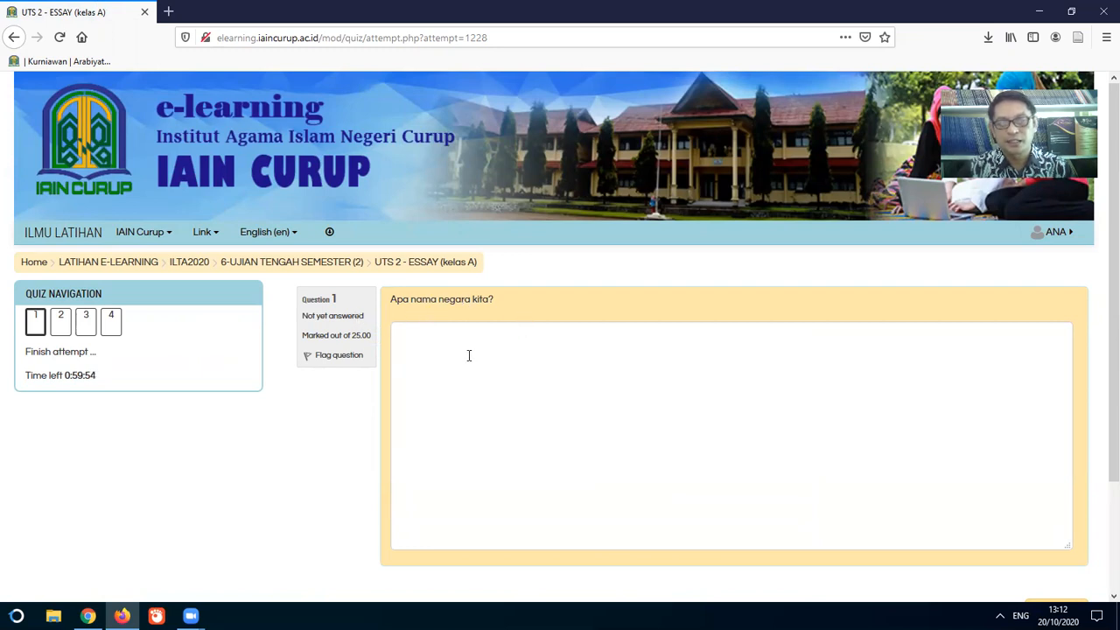
Answer question 1 with "Nama negara kita adalah Republik Indonesia" and continue to question 2.
{"action": "type", "text": "Nama nm"}
{"action": "type", "text": "gara kita adalah"}
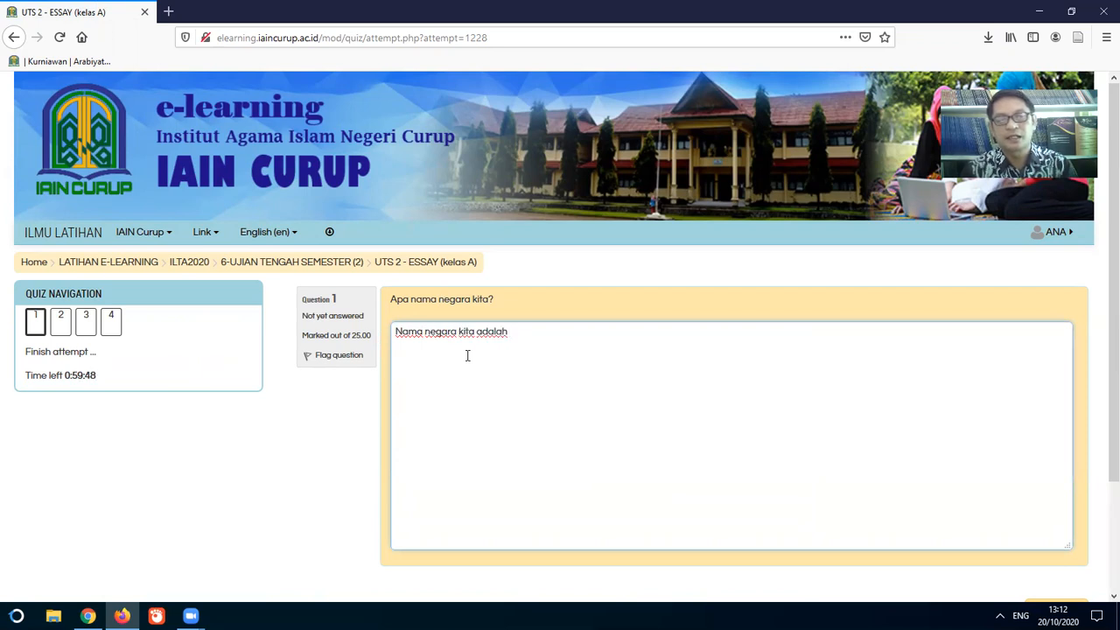
{"action": "type", "text": " Republik Indonesia"}
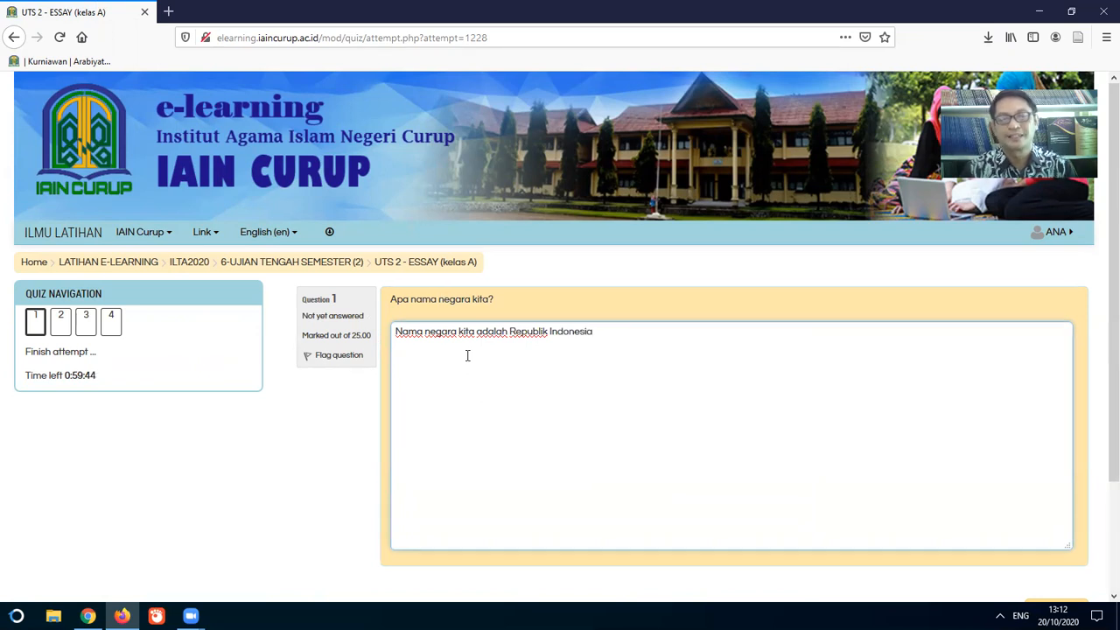
{"action": "scroll", "coordinate": [467, 353], "scroll_direction": "down", "scroll_amount": 2}
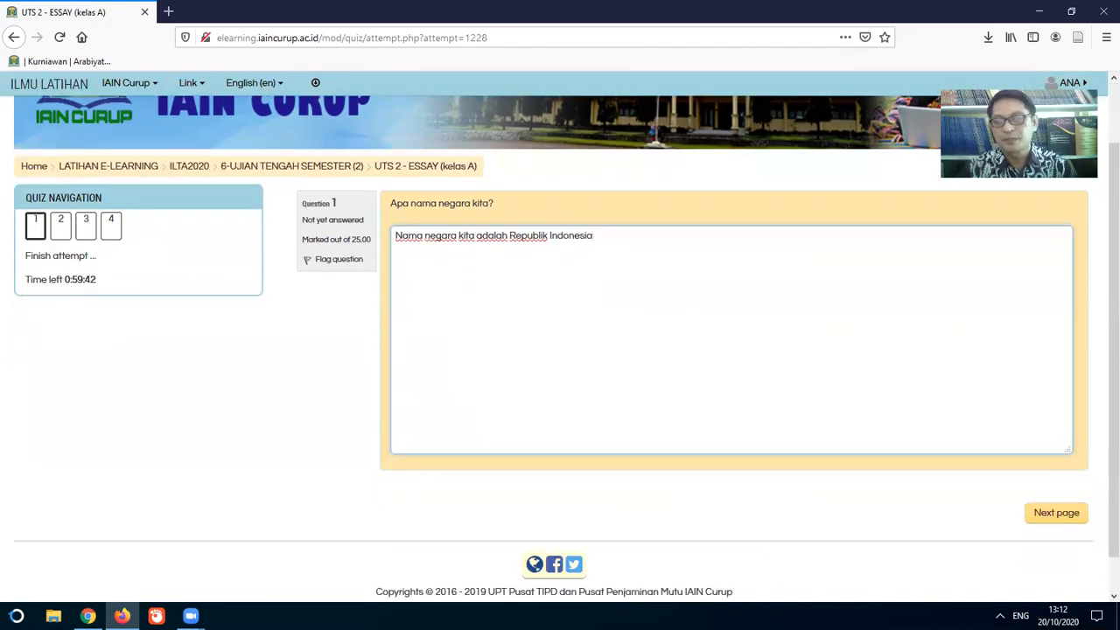
{"action": "left_click", "coordinate": [1058, 513]}
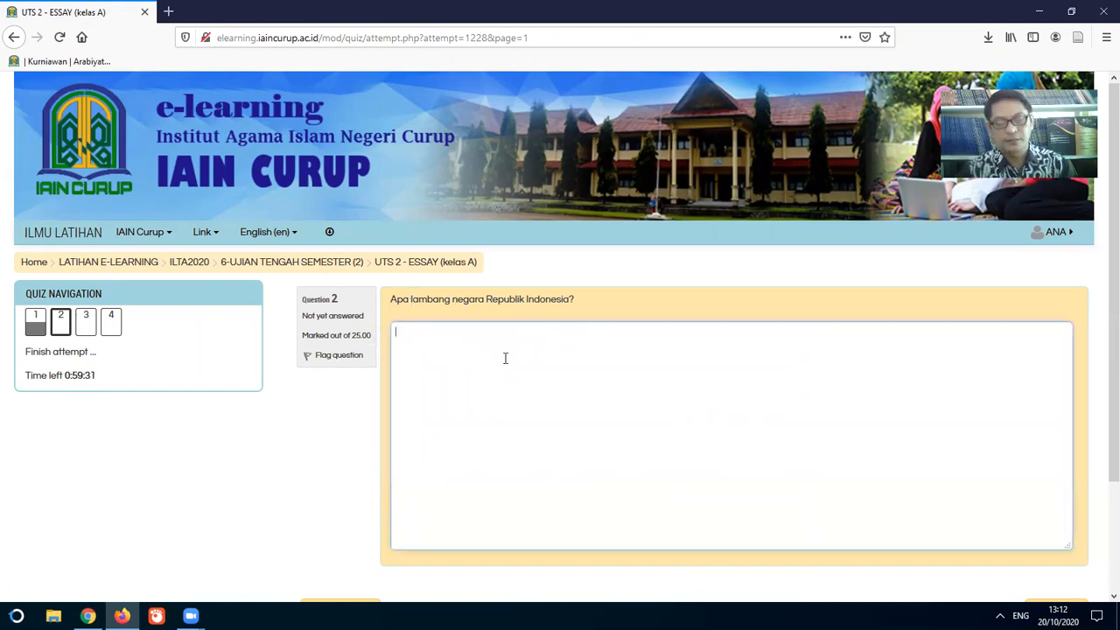
Answer question 2 with "Lambang negera Republik Indonesia adalah Garuda" and continue to question 3.
{"action": "type", "text": "mbang negera"}
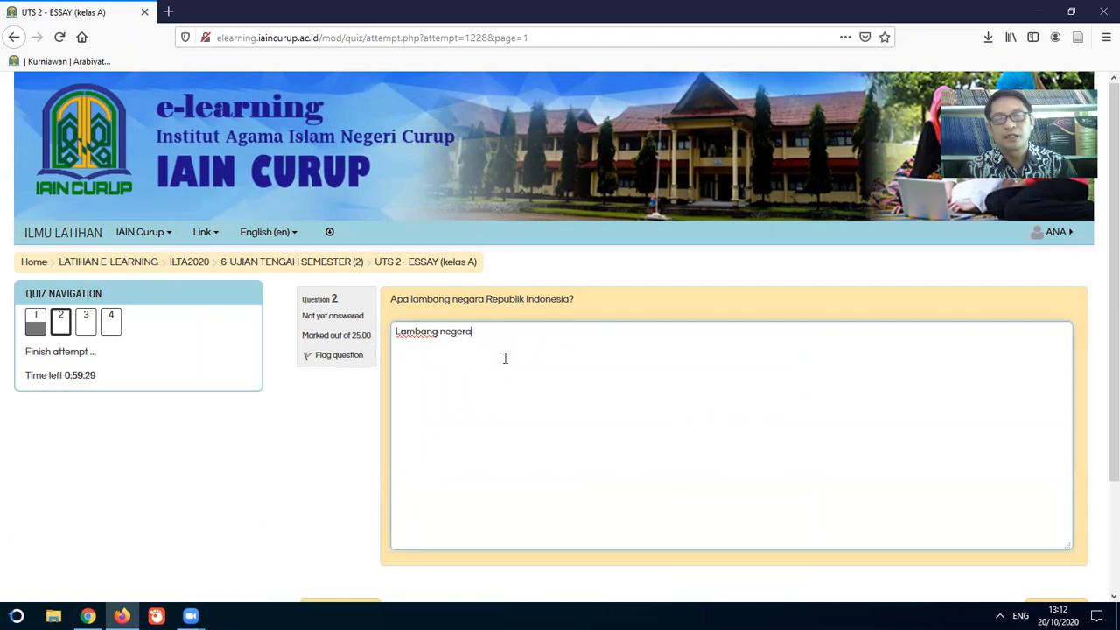
{"action": "type", "text": " Republik Indonesia adalah"}
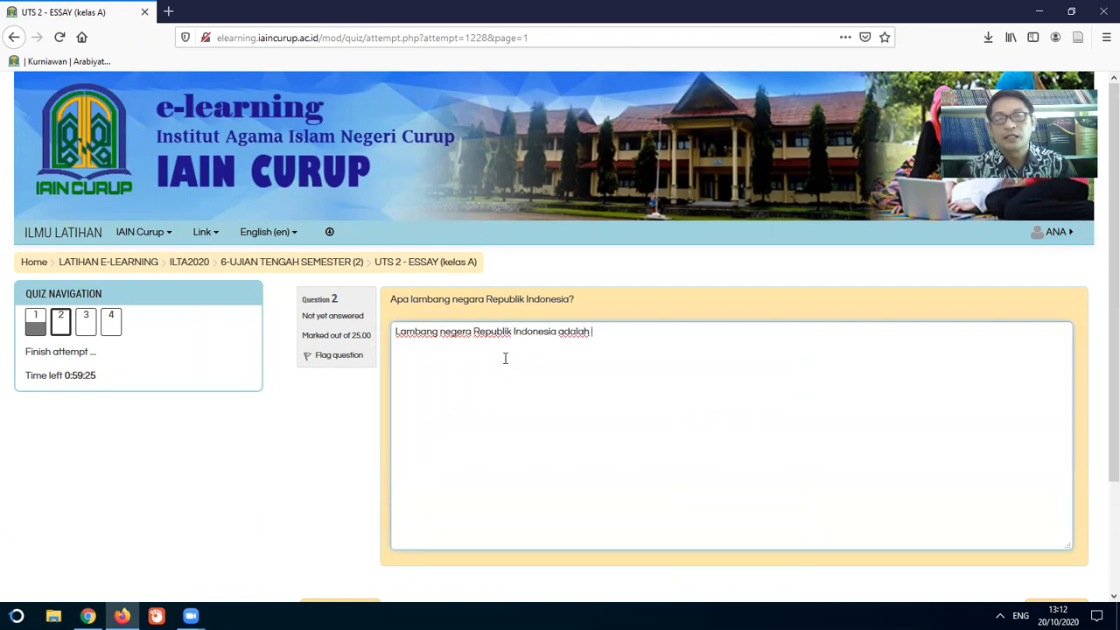
{"action": "type", "text": " Garuda"}
{"action": "scroll", "coordinate": [621, 369], "scroll_direction": "down", "scroll_amount": 3}
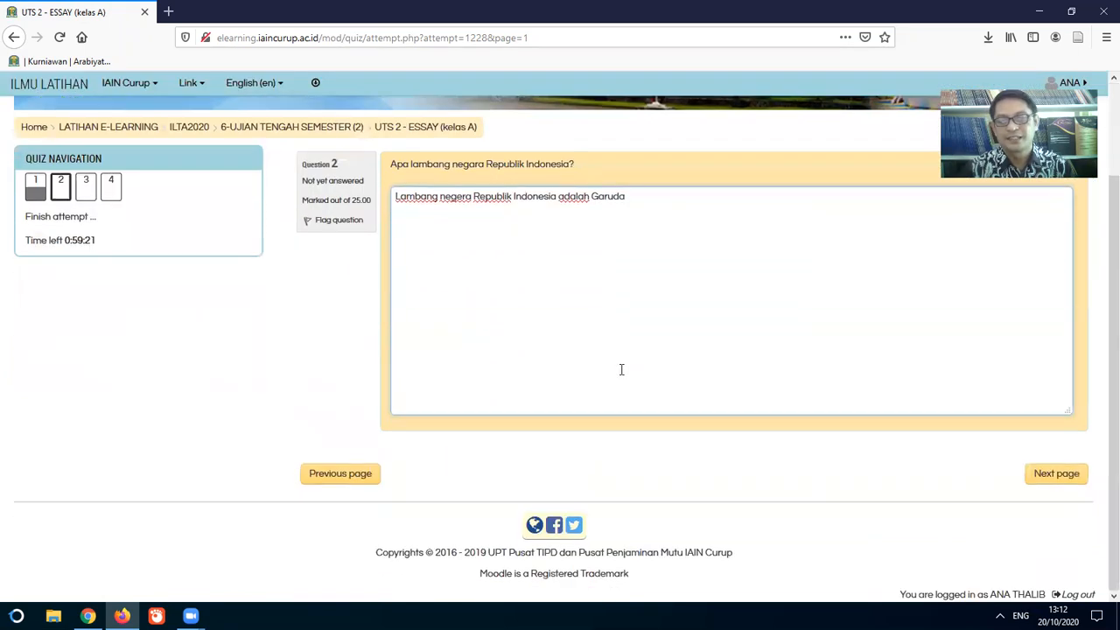
{"action": "left_click", "coordinate": [1057, 476]}
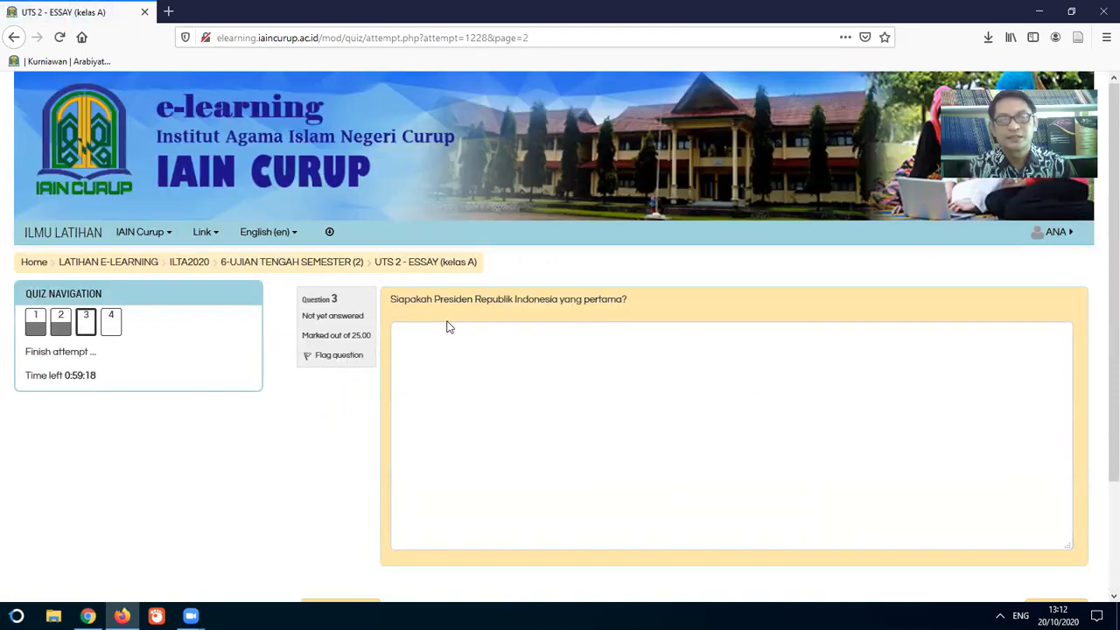
Answer question 3 with "Presiden RI yang pertama adalah Soeharto" and continue to question 4.
{"action": "left_click", "coordinate": [513, 356]}
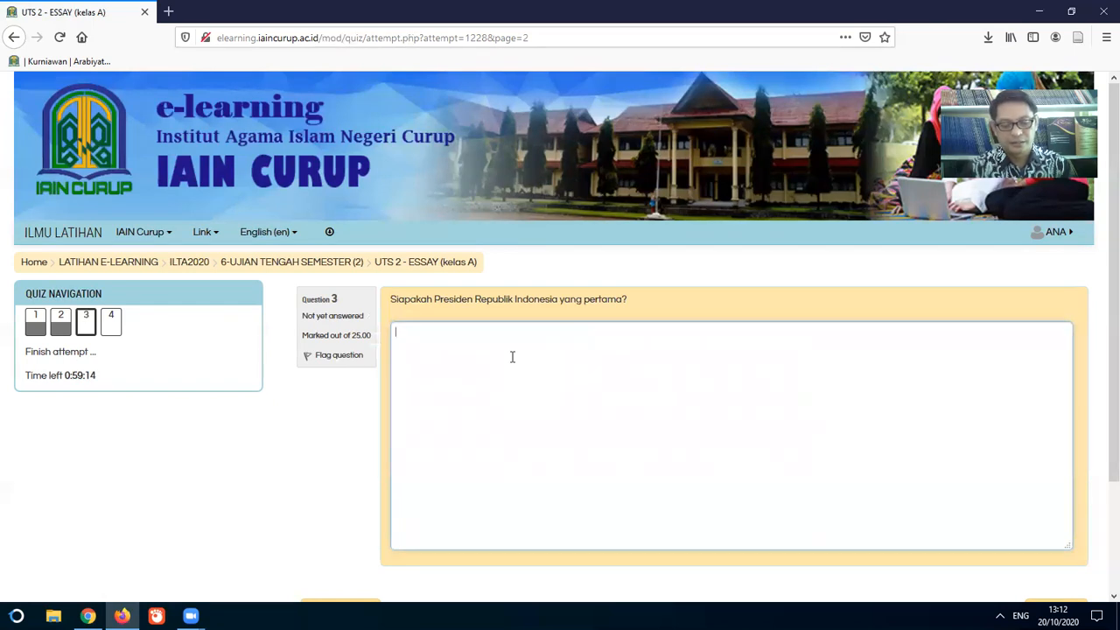
{"action": "type", "text": "Pres"}
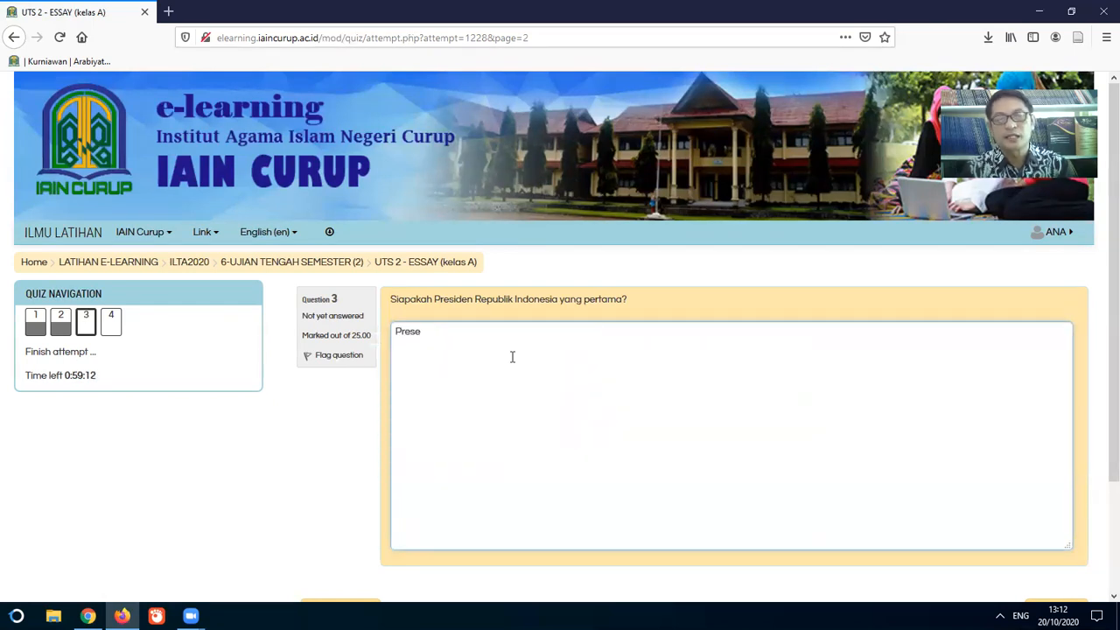
{"action": "type", "text": "diden"}
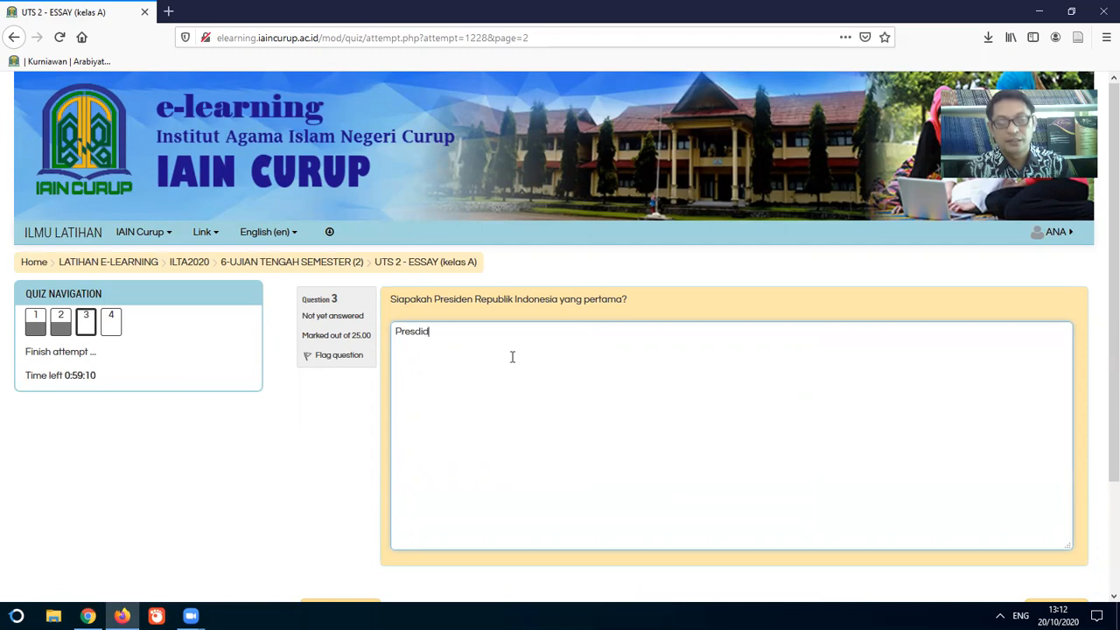
{"action": "key", "text": "BackSpace"}
{"action": "key", "text": "BackSpace"}
{"action": "key", "text": "BackSpace"}
{"action": "type", "text": "iod"}
{"action": "key", "text": "BackSpace"}
{"action": "type", "text": "den"}
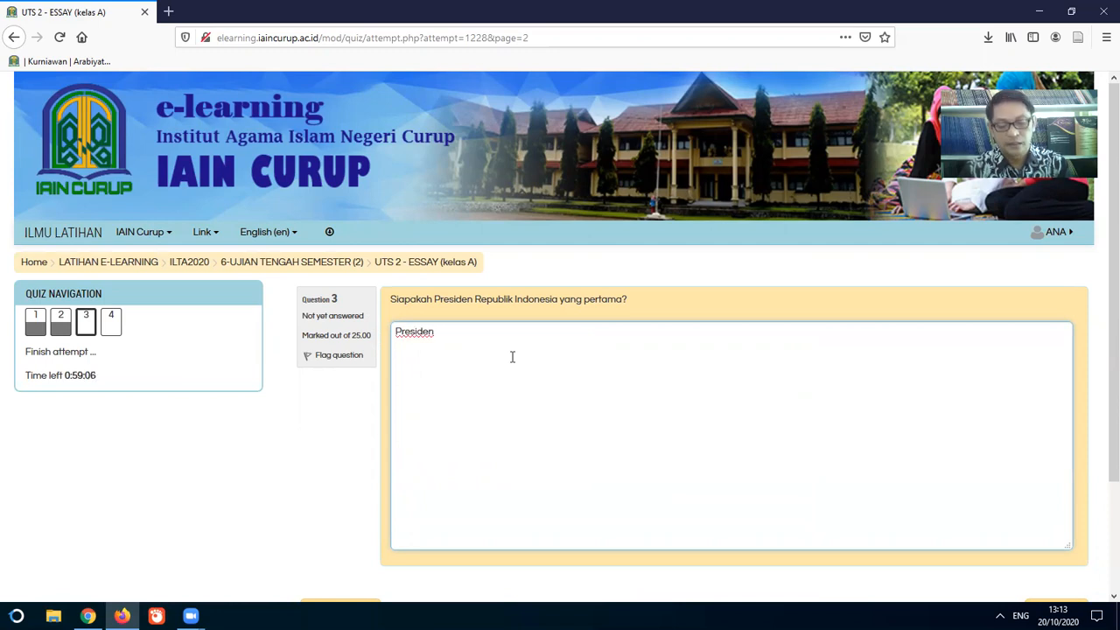
{"action": "type", "text": " RI yang pertama adalah S"}
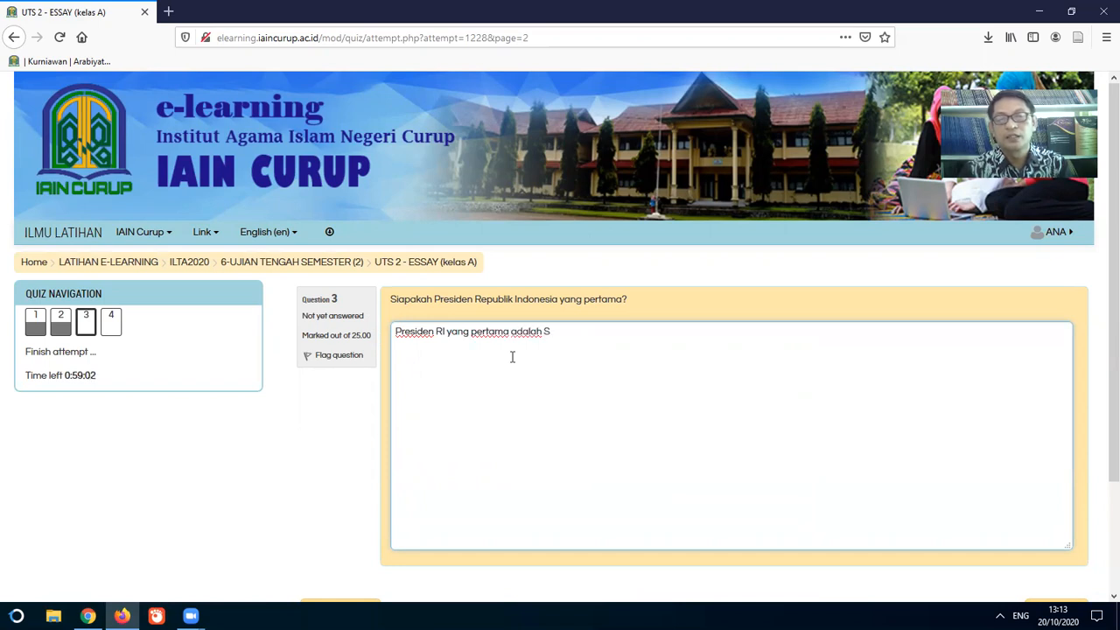
{"action": "type", "text": "oeharto"}
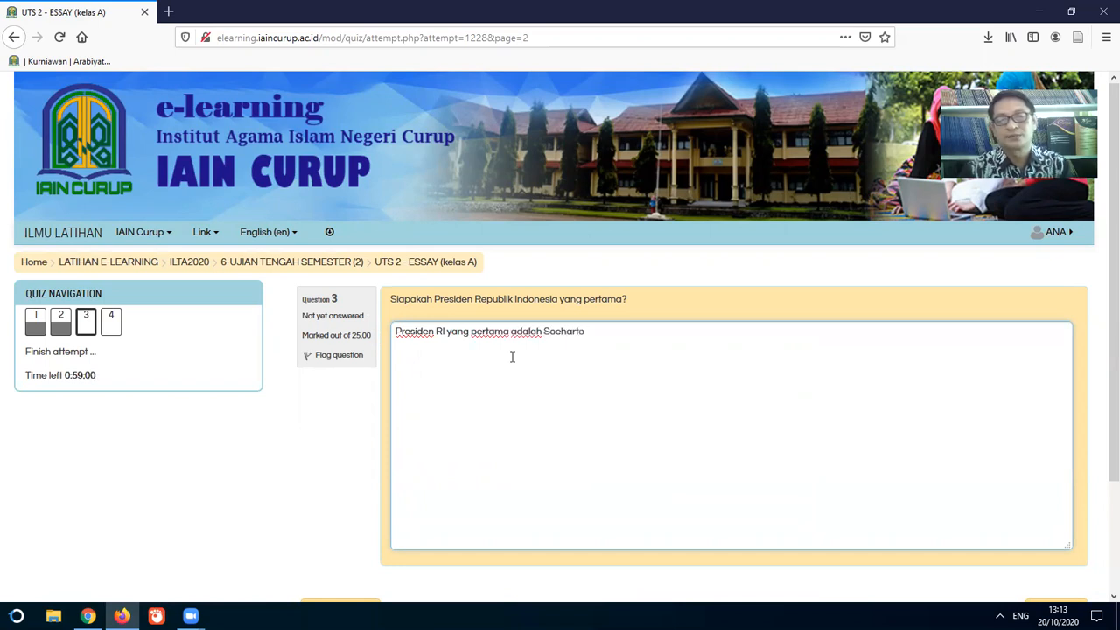
{"action": "scroll", "coordinate": [654, 400], "scroll_direction": "down", "scroll_amount": 3}
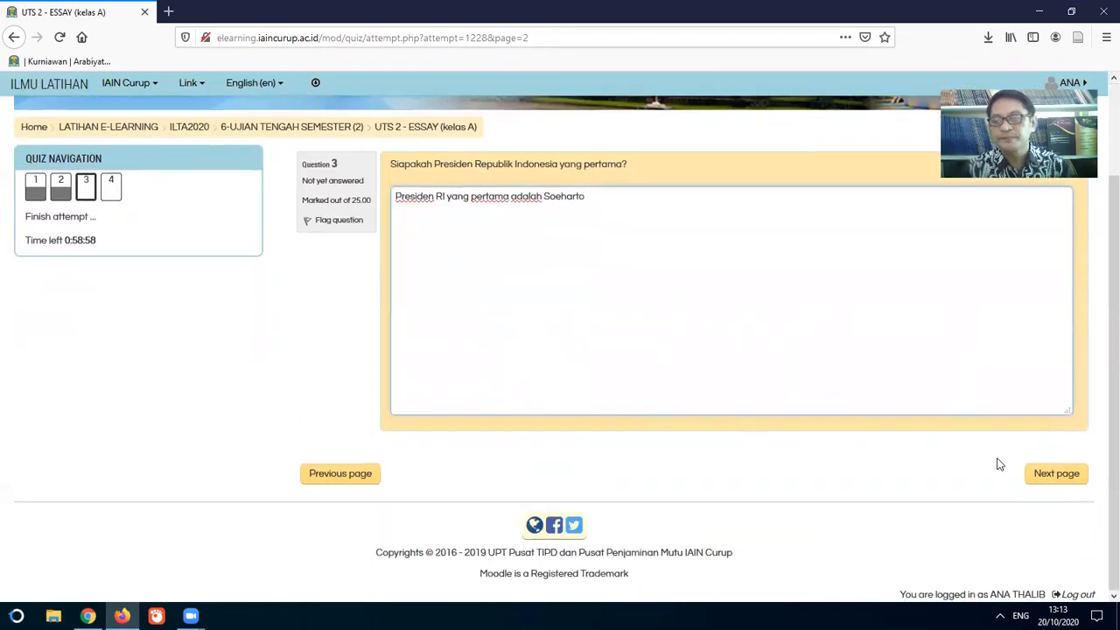
{"action": "left_click", "coordinate": [1057, 474]}
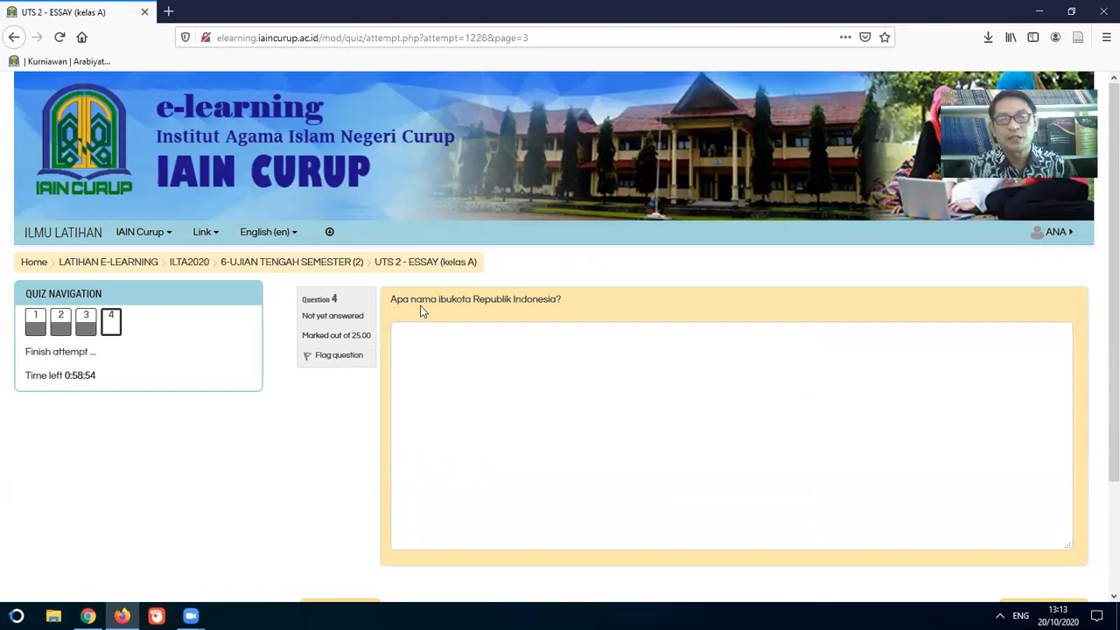
Answer question 4 with "Ibukota RI adalah Jakarta" and finish the attempt to reach its summary.
{"action": "left_click", "coordinate": [503, 351]}
{"action": "type", "text": "Ibukota RI ad"}
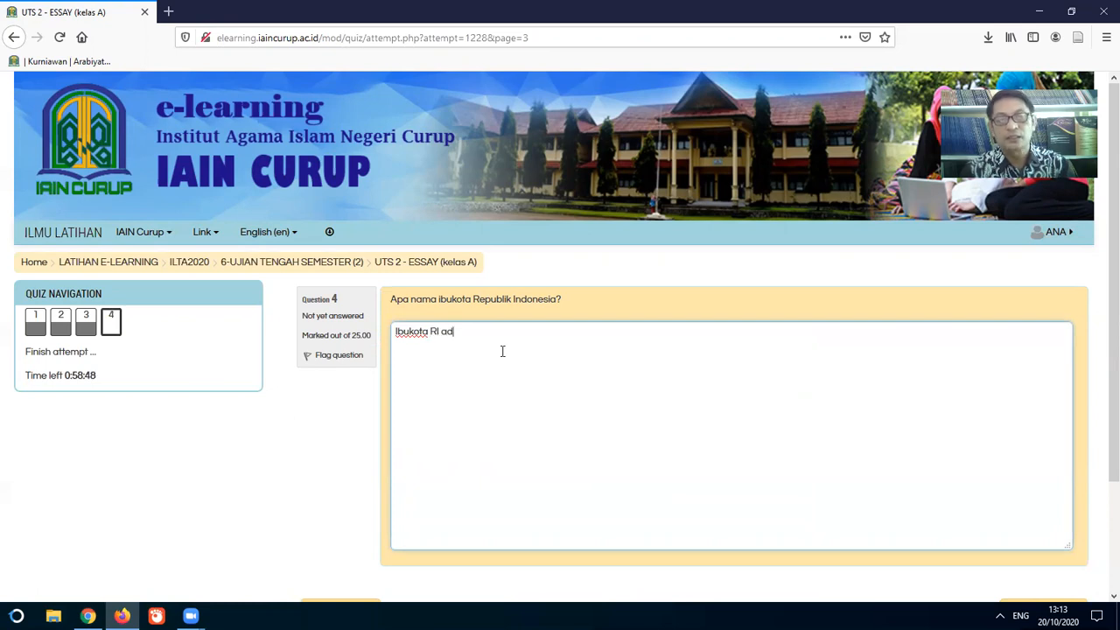
{"action": "type", "text": "alah Jakarta"}
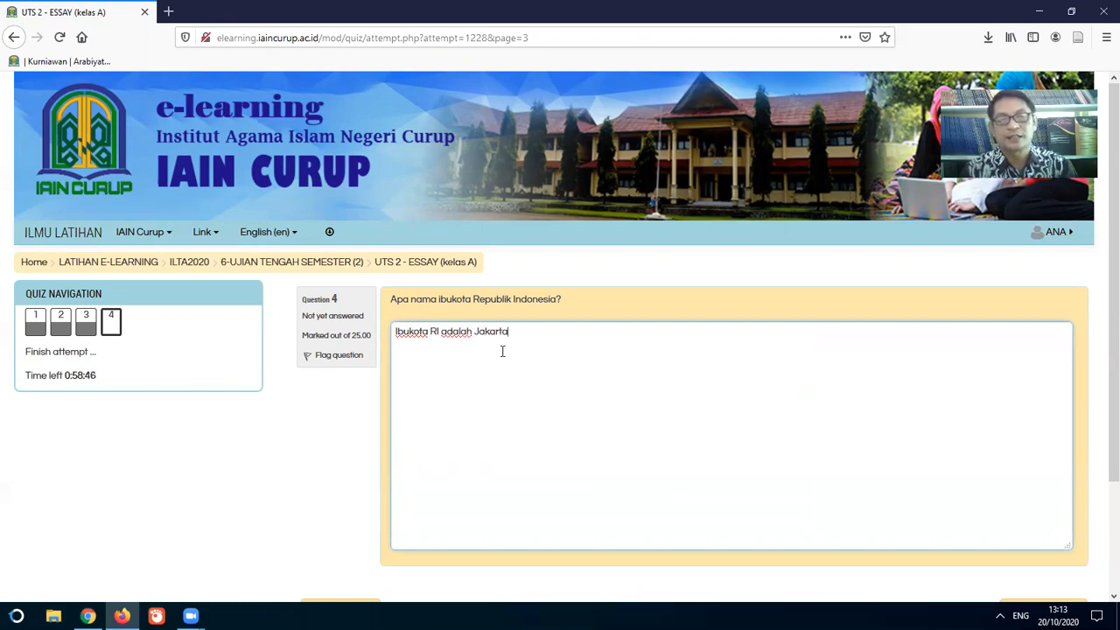
{"action": "scroll", "coordinate": [513, 351], "scroll_direction": "down", "scroll_amount": 3}
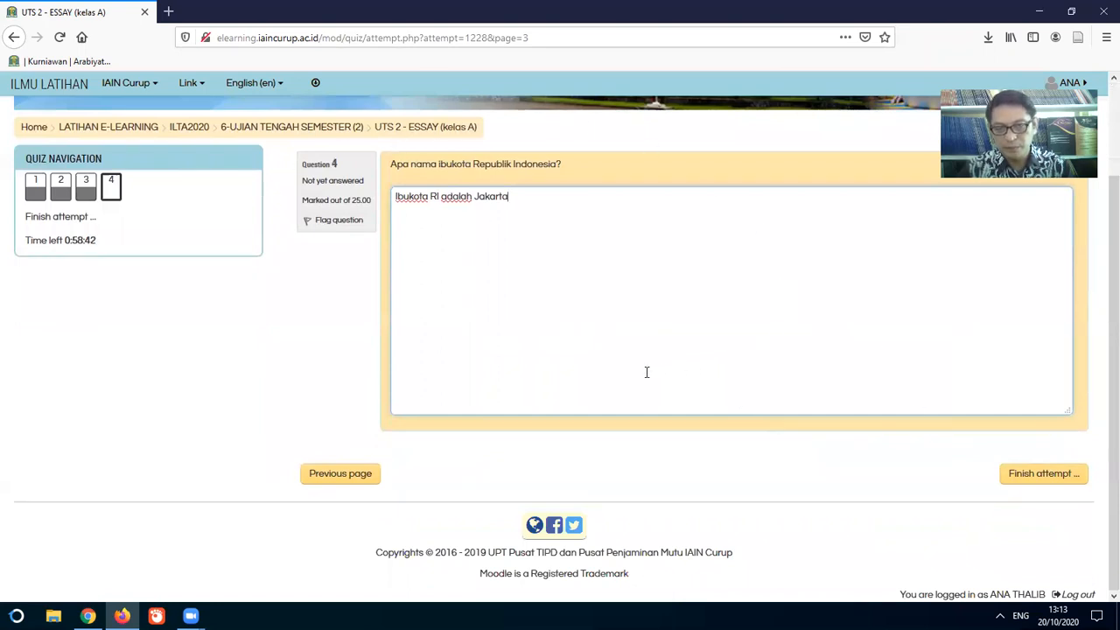
{"action": "left_click", "coordinate": [1038, 475]}
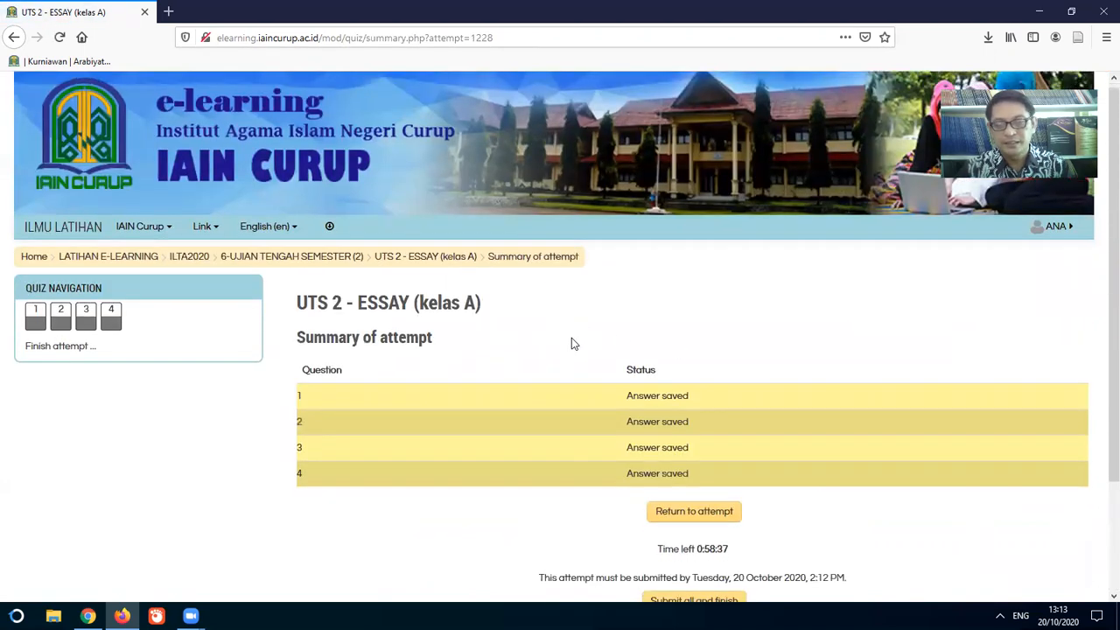
Submit all answers of the class A quiz attempt, confirm the submission and view the attempt summary.
{"action": "scroll", "coordinate": [569, 340], "scroll_direction": "down", "scroll_amount": 2}
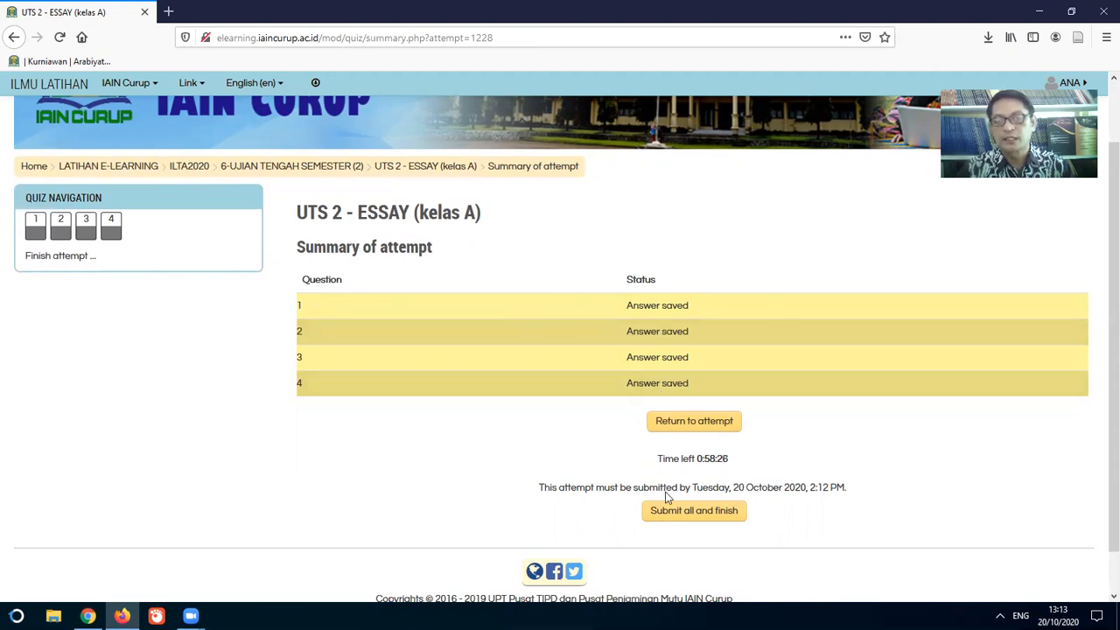
{"action": "scroll", "coordinate": [665, 497], "scroll_direction": "down", "scroll_amount": 2}
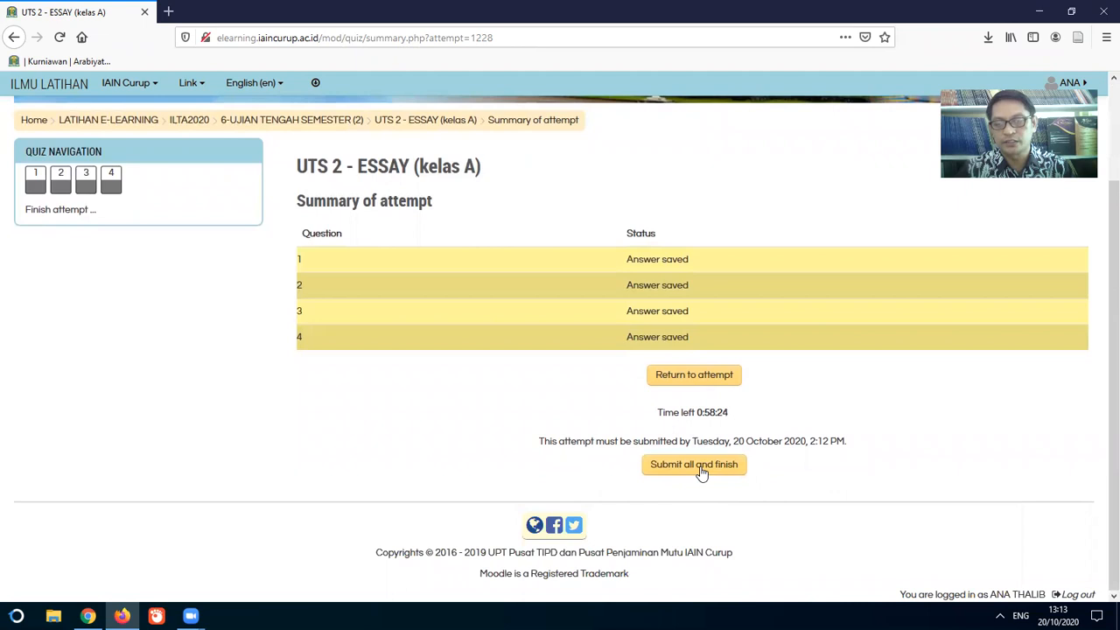
{"action": "left_click", "coordinate": [700, 470]}
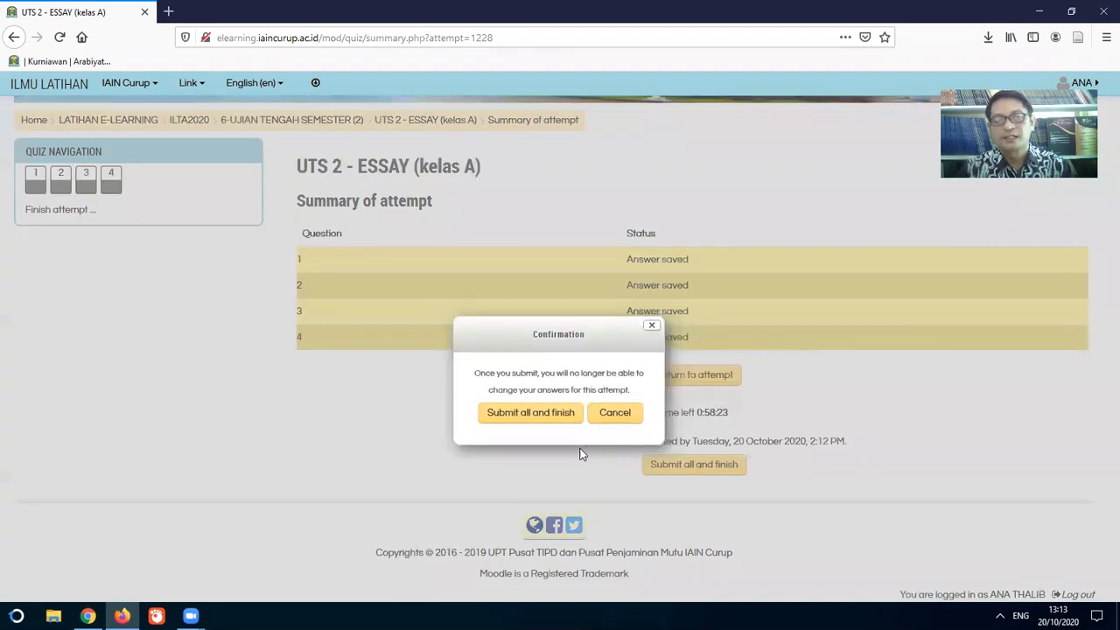
{"action": "left_click", "coordinate": [531, 413]}
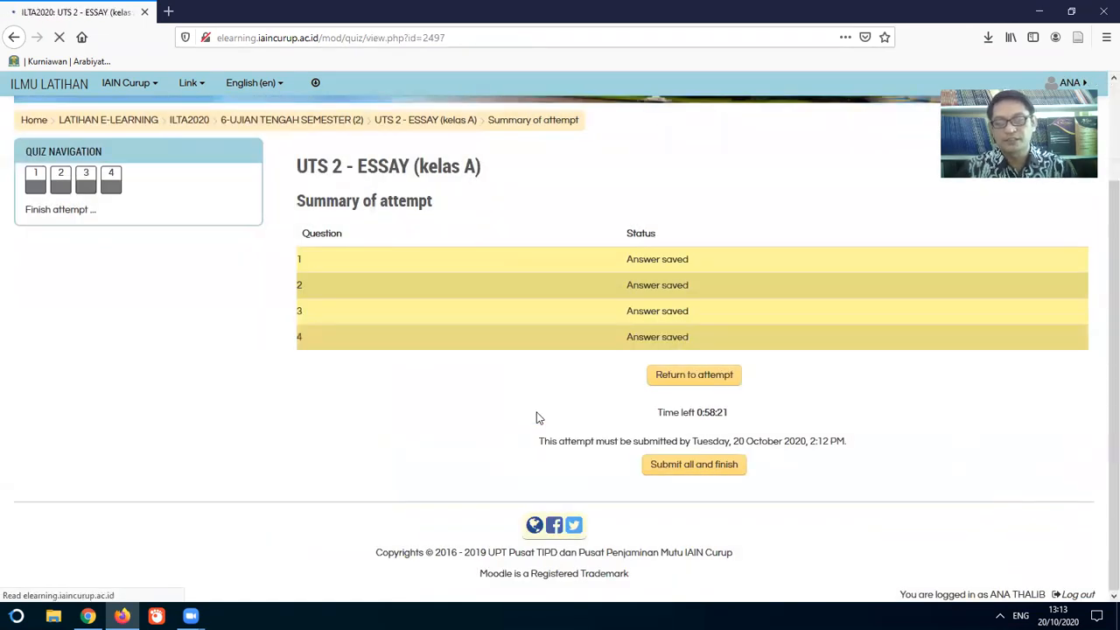
{"action": "scroll", "coordinate": [538, 419], "scroll_direction": "down", "scroll_amount": 2}
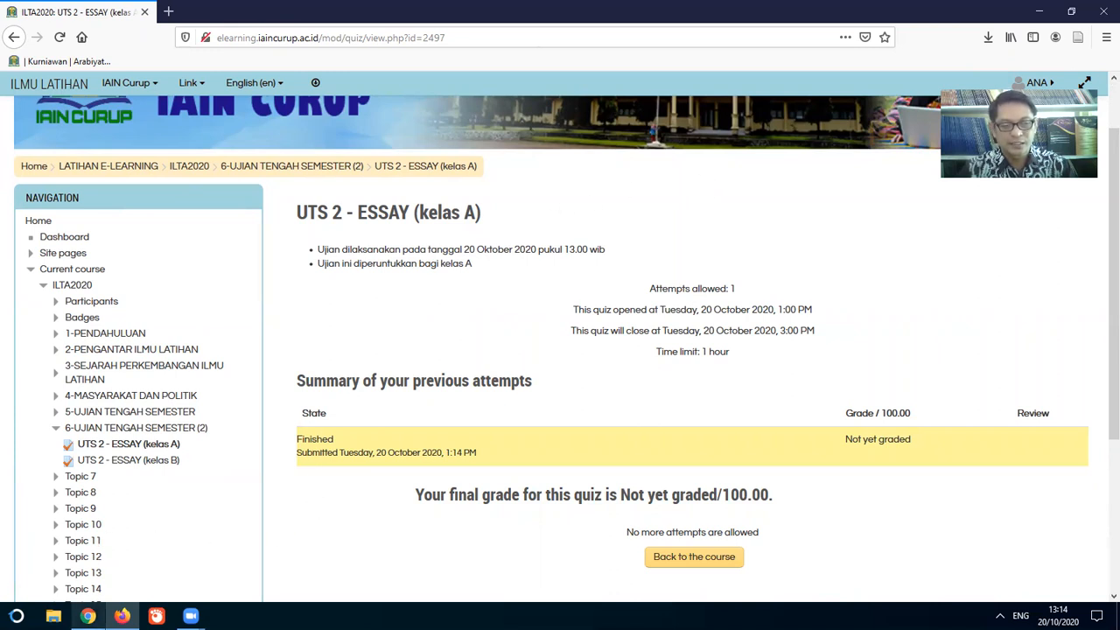
Switch to the teacher's session in Chrome and open the student's question 1 response from the UTS 2 - ESSAY (kelas A) grades report.
{"action": "left_click", "coordinate": [88, 616]}
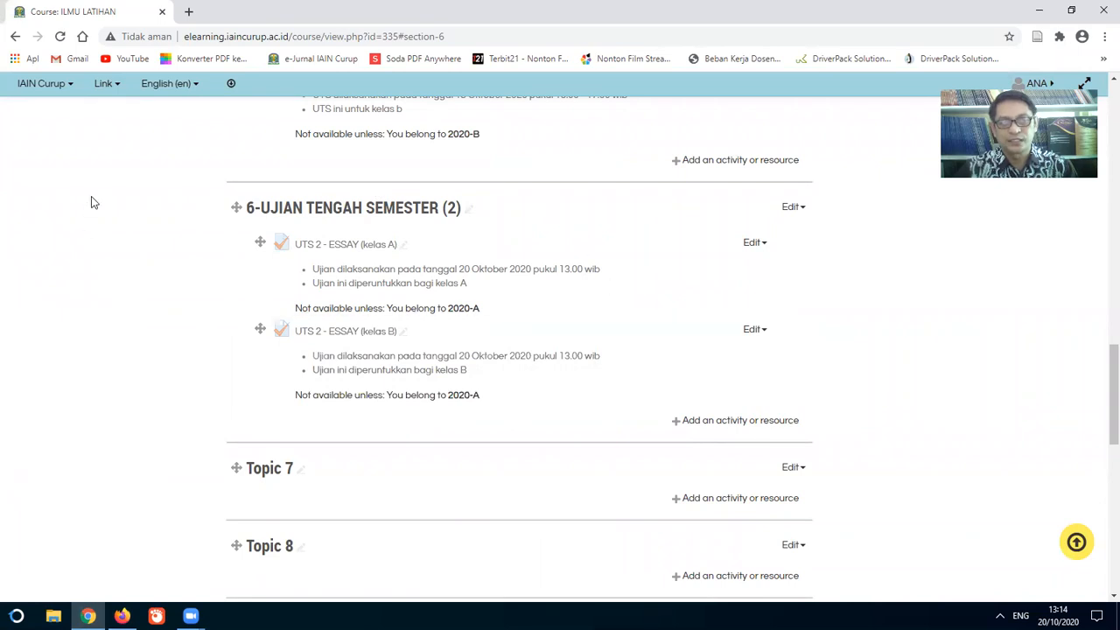
{"action": "left_click", "coordinate": [343, 249]}
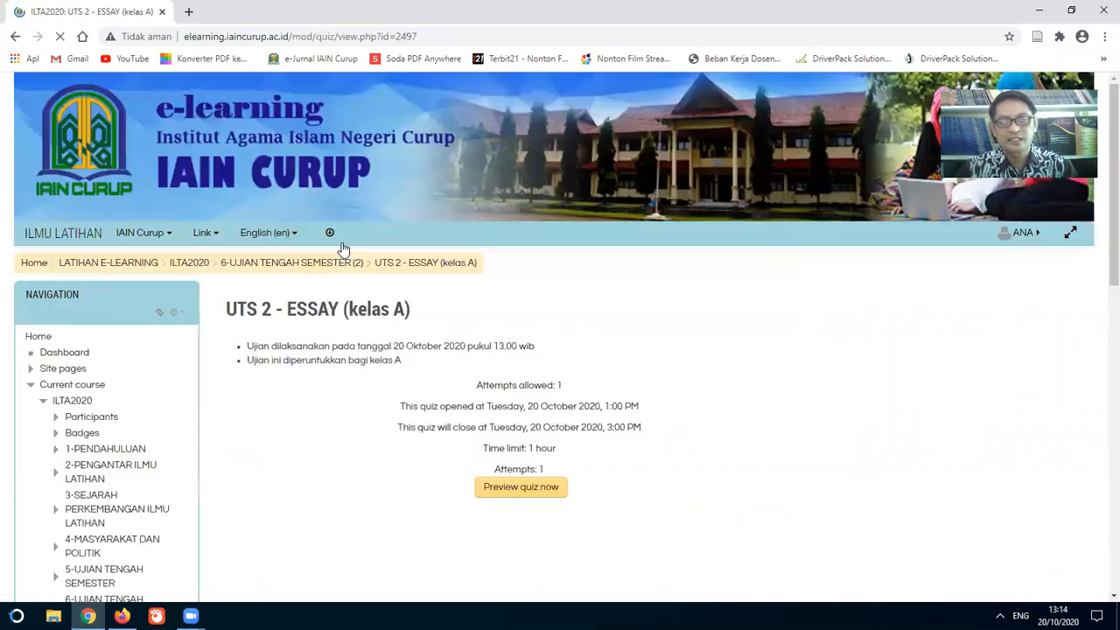
{"action": "scroll", "coordinate": [788, 363], "scroll_direction": "down", "scroll_amount": 1}
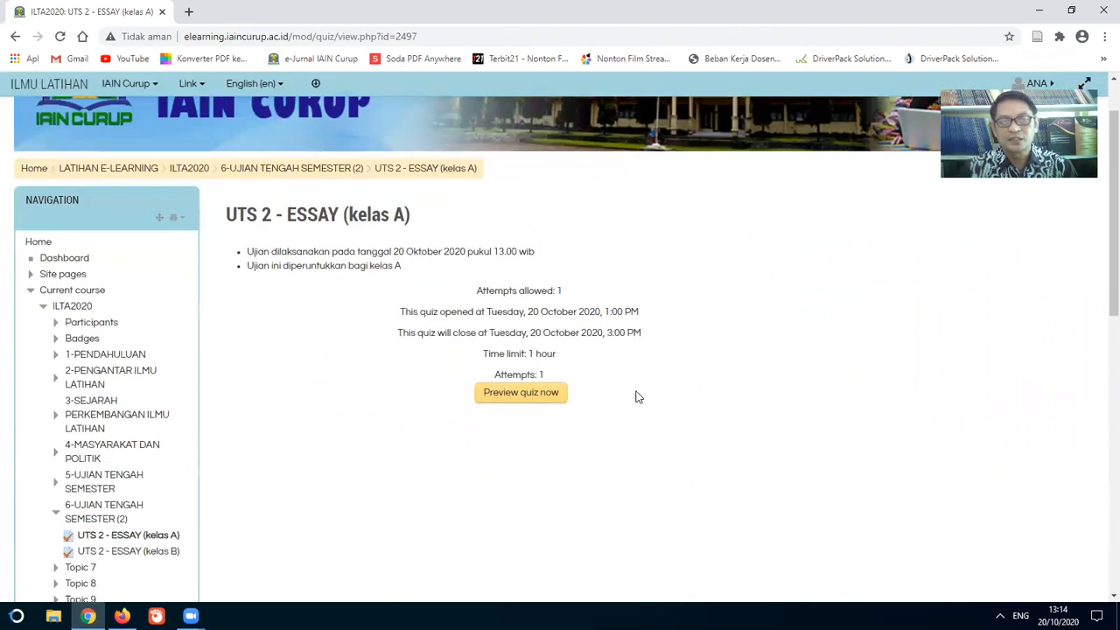
{"action": "left_click", "coordinate": [521, 376]}
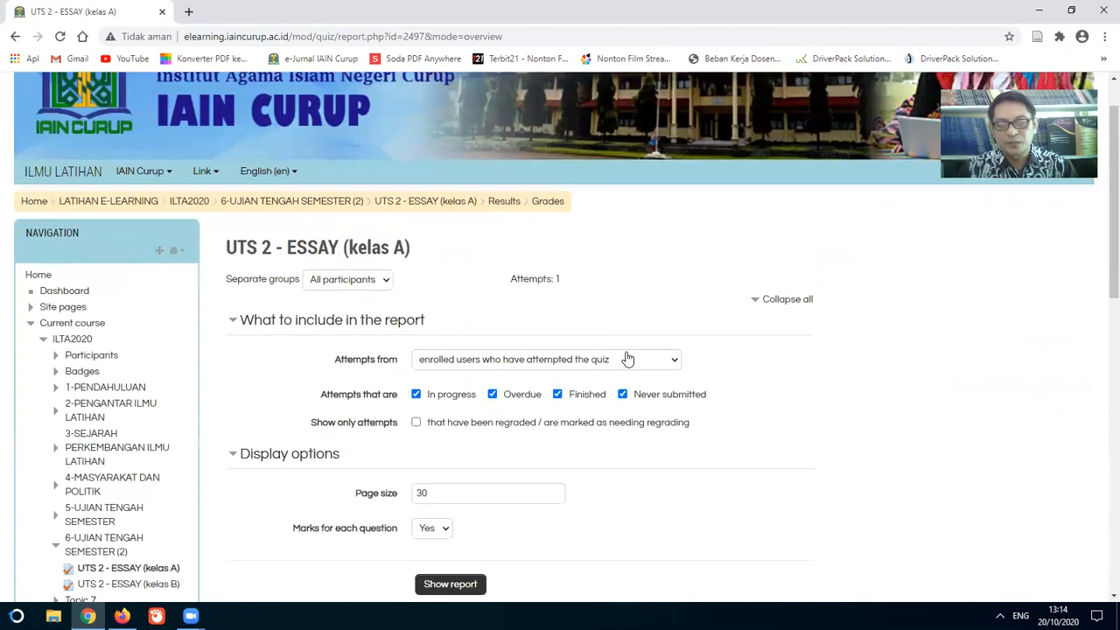
{"action": "scroll", "coordinate": [627, 358], "scroll_direction": "down", "scroll_amount": 5}
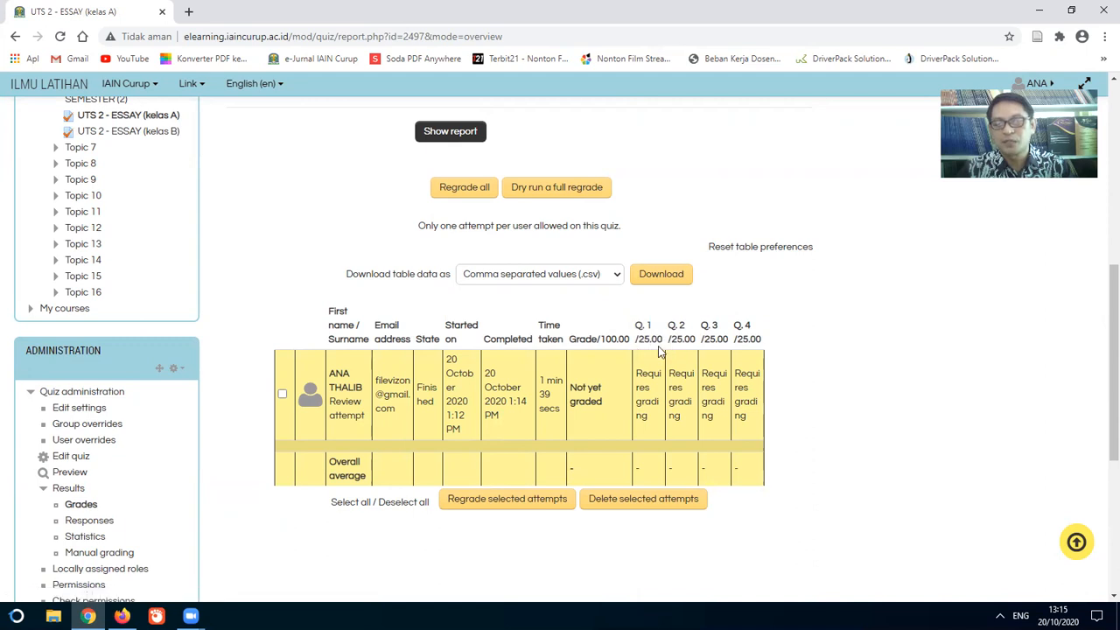
{"action": "left_click", "coordinate": [646, 393]}
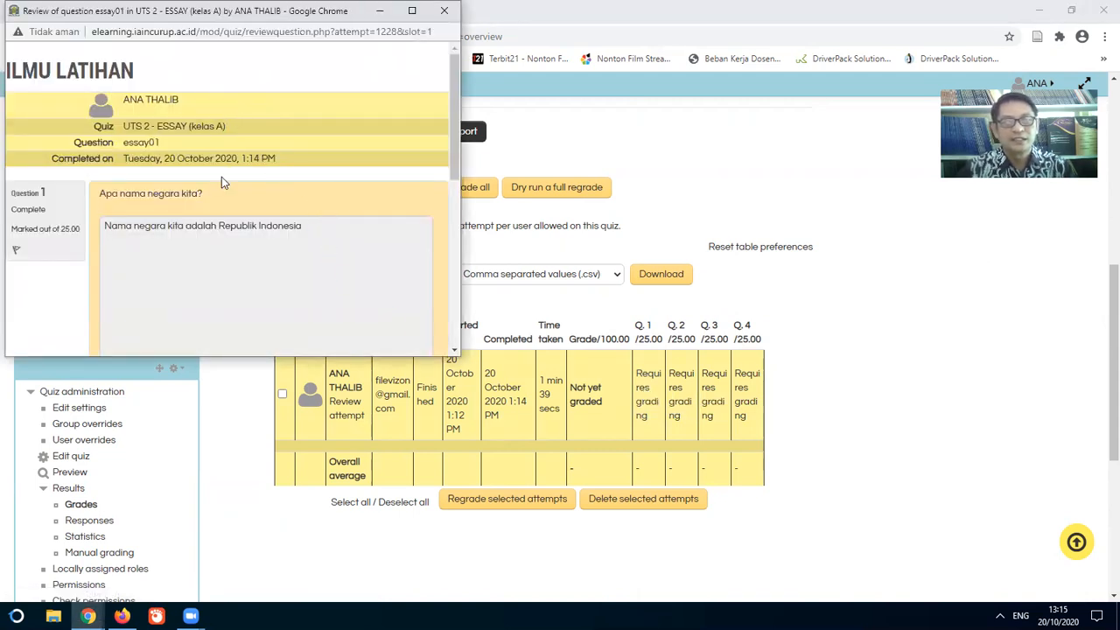
Review the student's answer to question 1, give it a mark of 25 and save the grading.
{"action": "scroll", "coordinate": [218, 184], "scroll_direction": "down", "scroll_amount": 2}
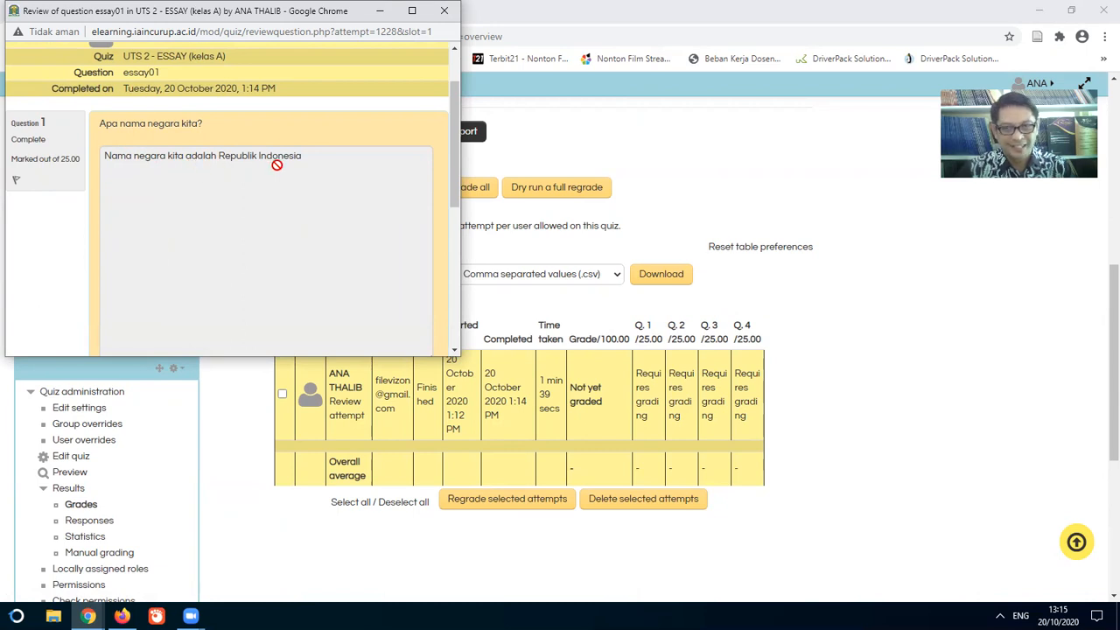
{"action": "scroll", "coordinate": [276, 164], "scroll_direction": "down", "scroll_amount": 3}
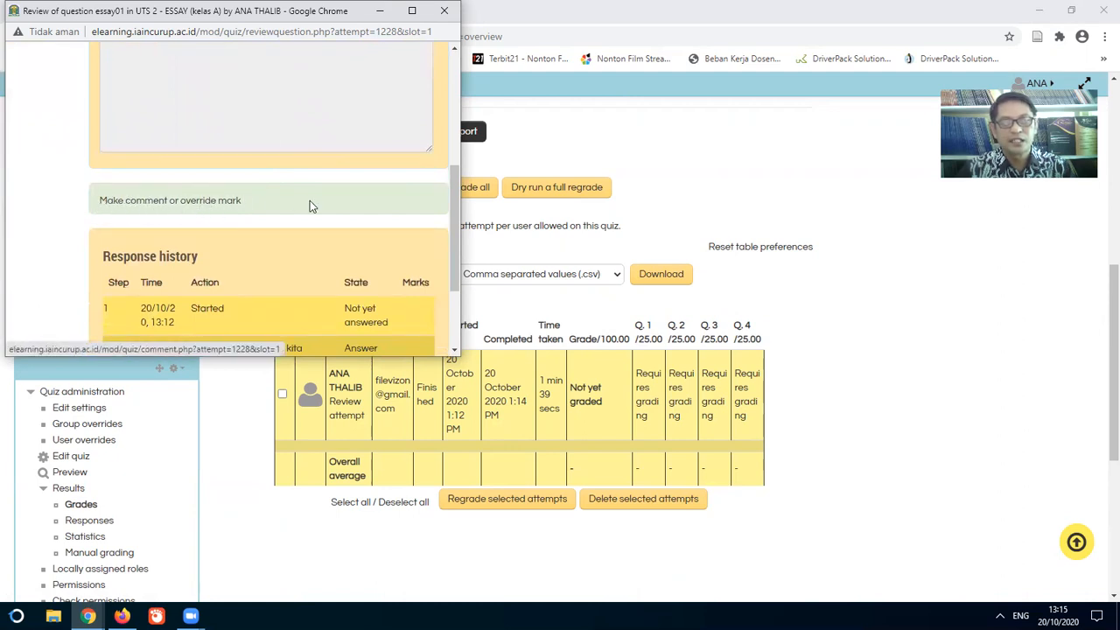
{"action": "left_click", "coordinate": [145, 202]}
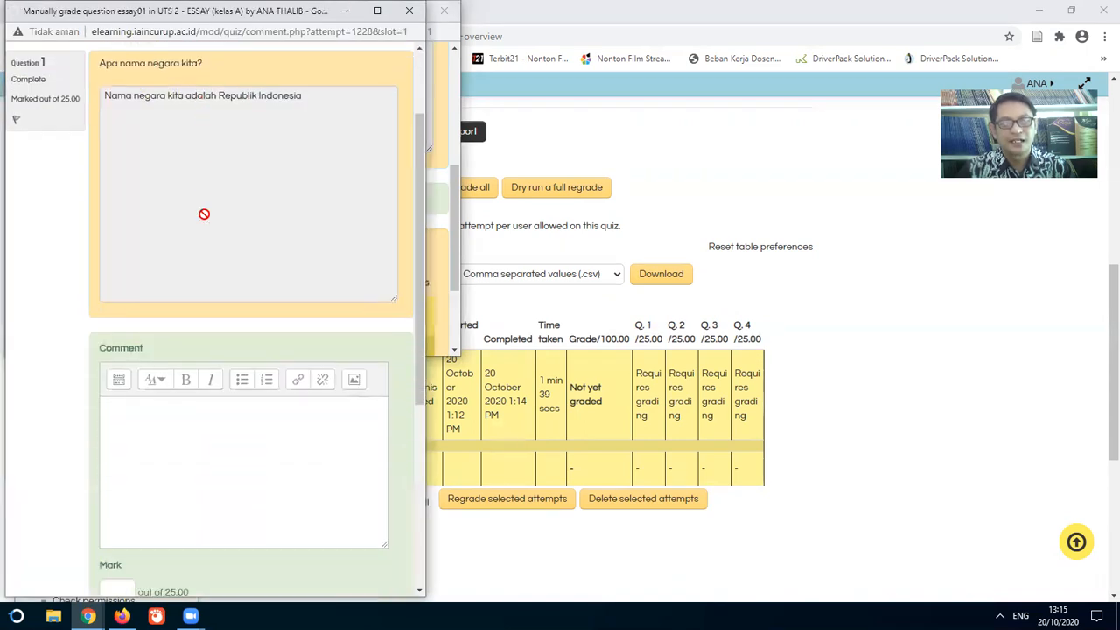
{"action": "scroll", "coordinate": [204, 213], "scroll_direction": "down", "scroll_amount": 3}
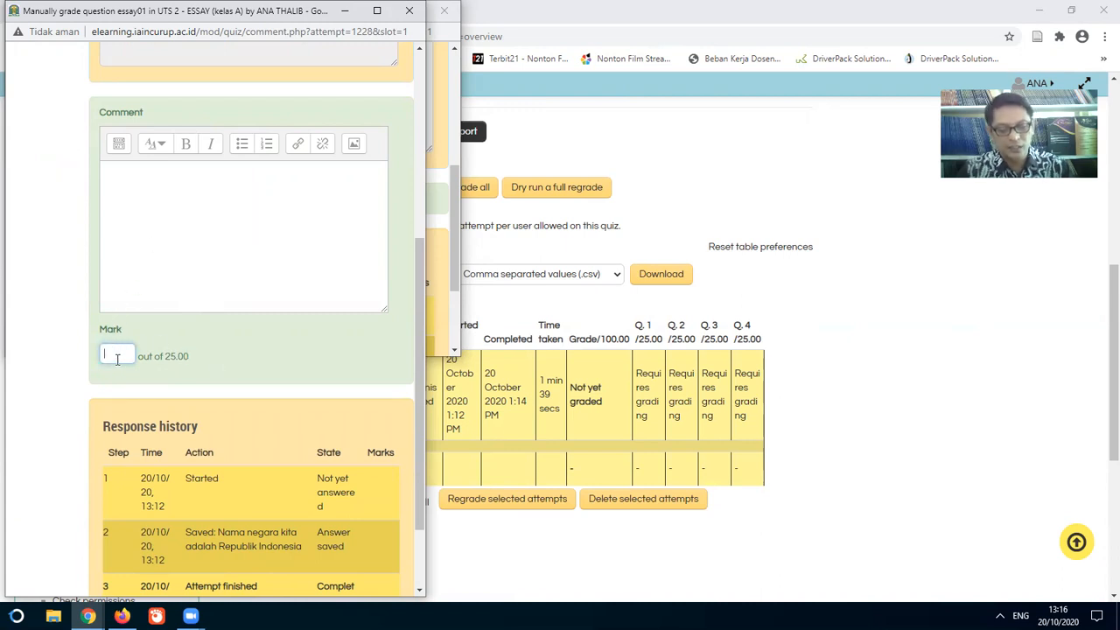
{"action": "type", "text": "5"}
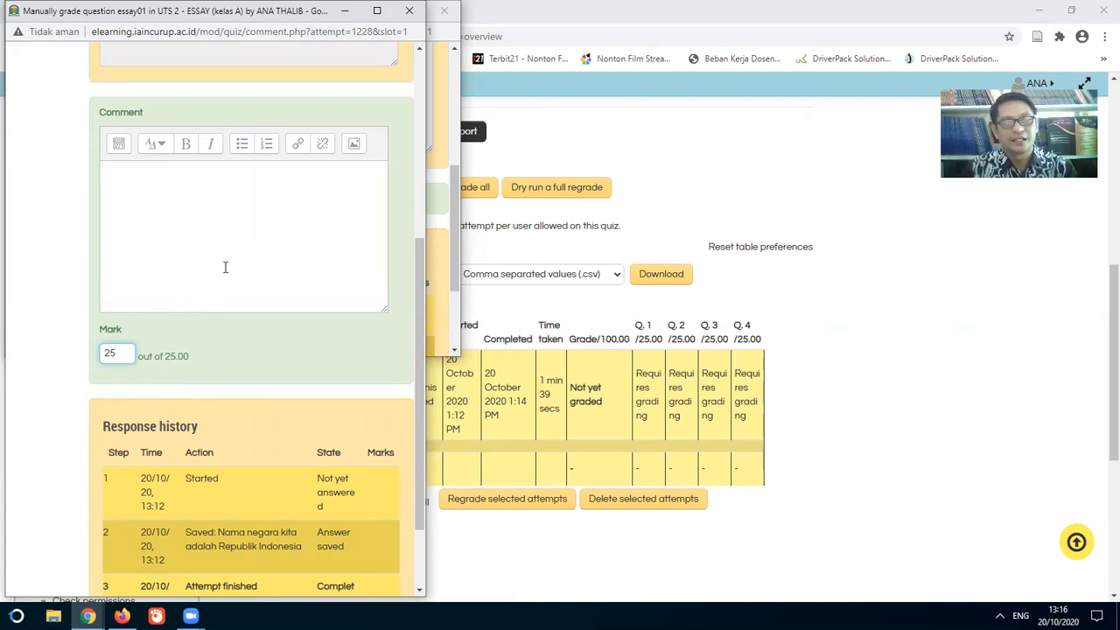
{"action": "scroll", "coordinate": [224, 266], "scroll_direction": "down", "scroll_amount": 2}
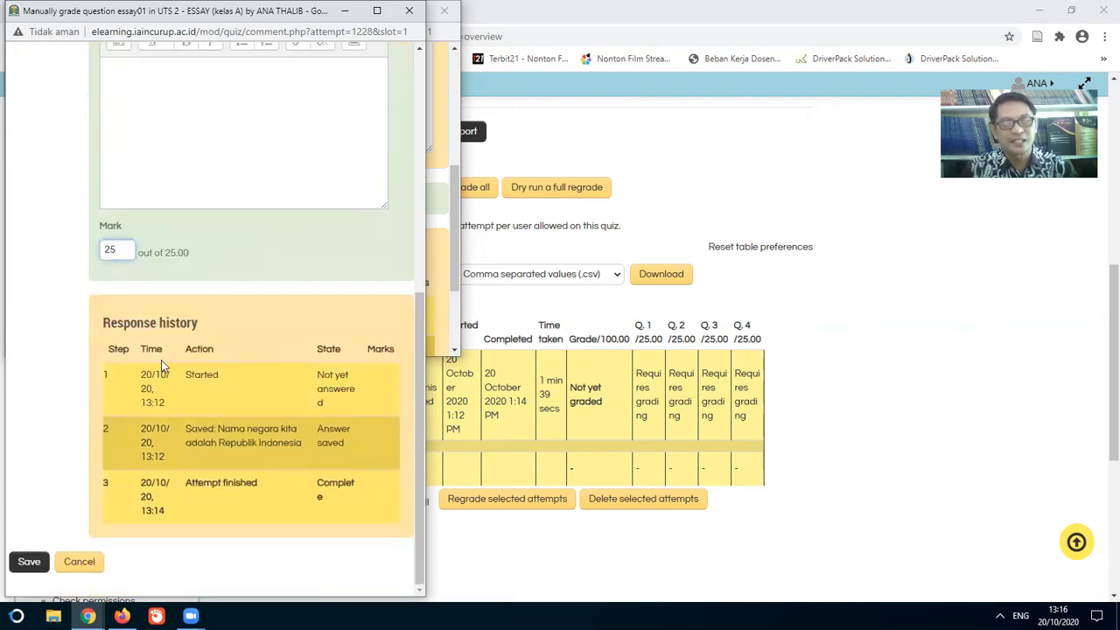
{"action": "left_click", "coordinate": [24, 562]}
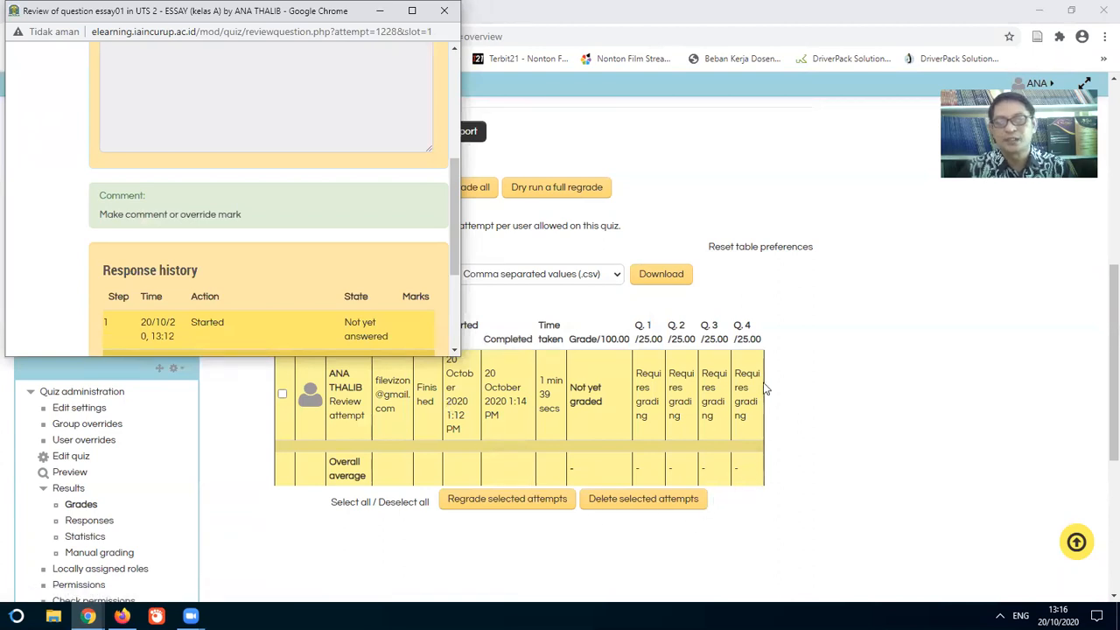
Open the student's question 2 response from the grades report, mark it 20 and save.
{"action": "left_click", "coordinate": [678, 380]}
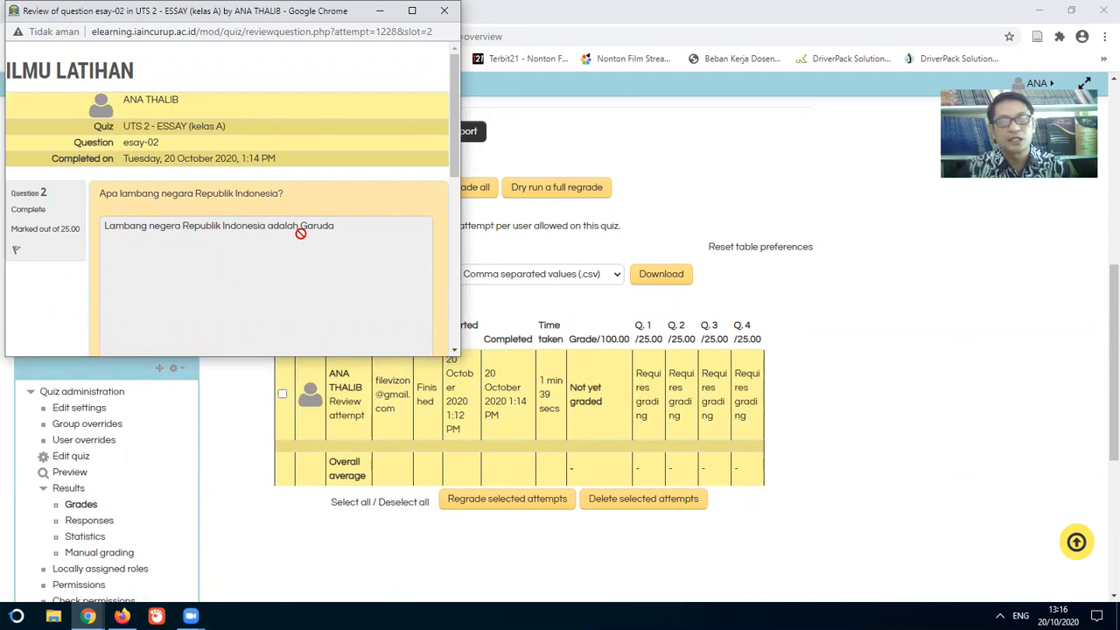
{"action": "scroll", "coordinate": [300, 234], "scroll_direction": "down", "scroll_amount": 3}
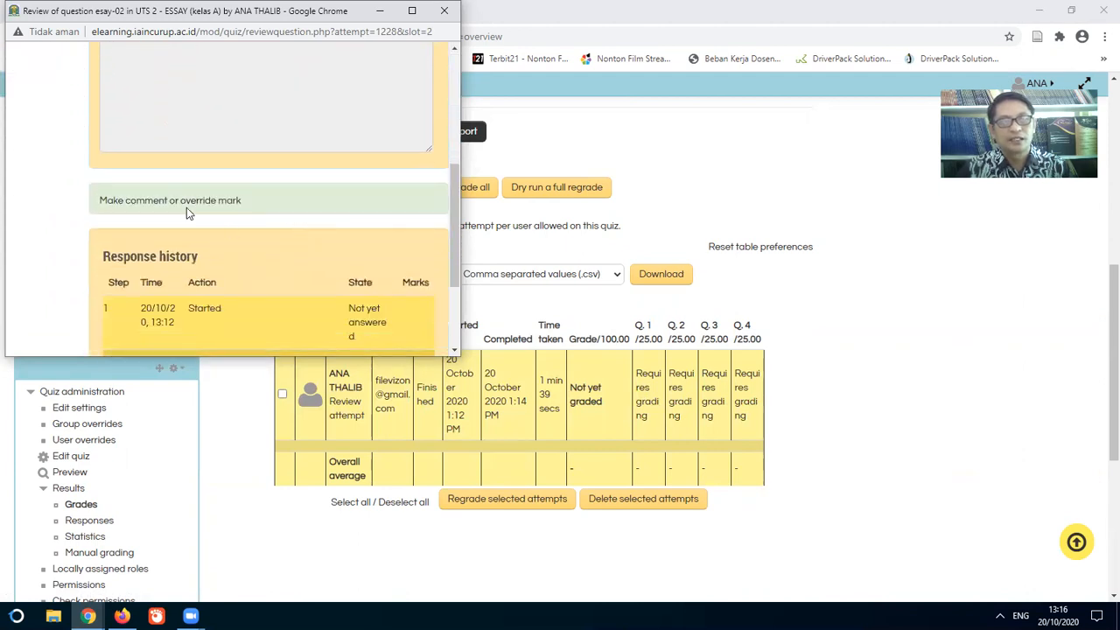
{"action": "left_click", "coordinate": [182, 199]}
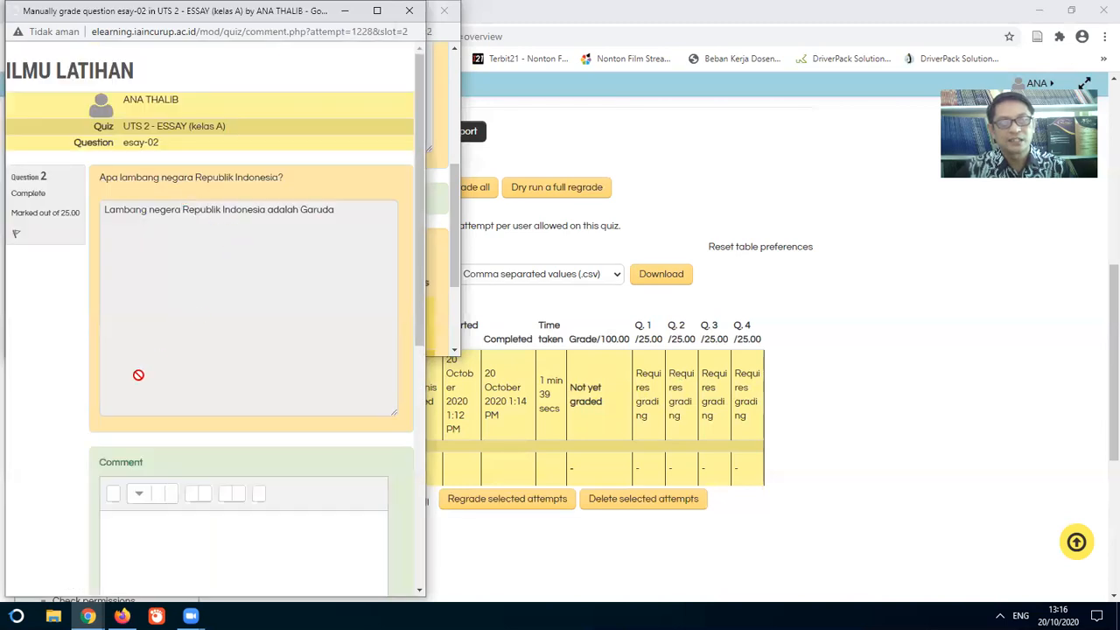
{"action": "scroll", "coordinate": [138, 375], "scroll_direction": "down", "scroll_amount": 4}
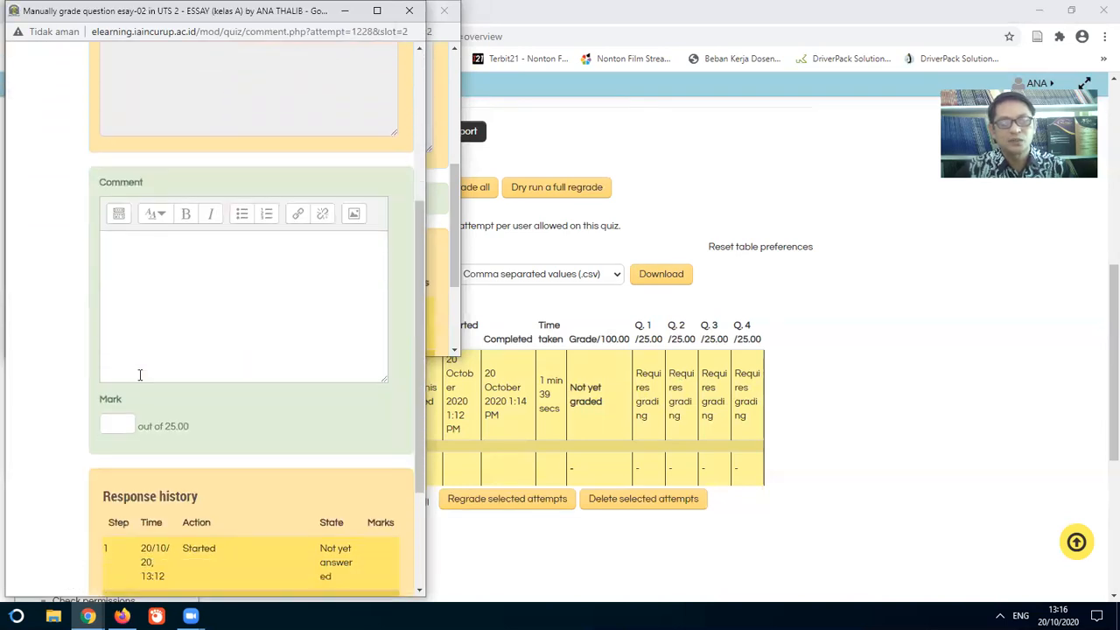
{"action": "left_click", "coordinate": [120, 423]}
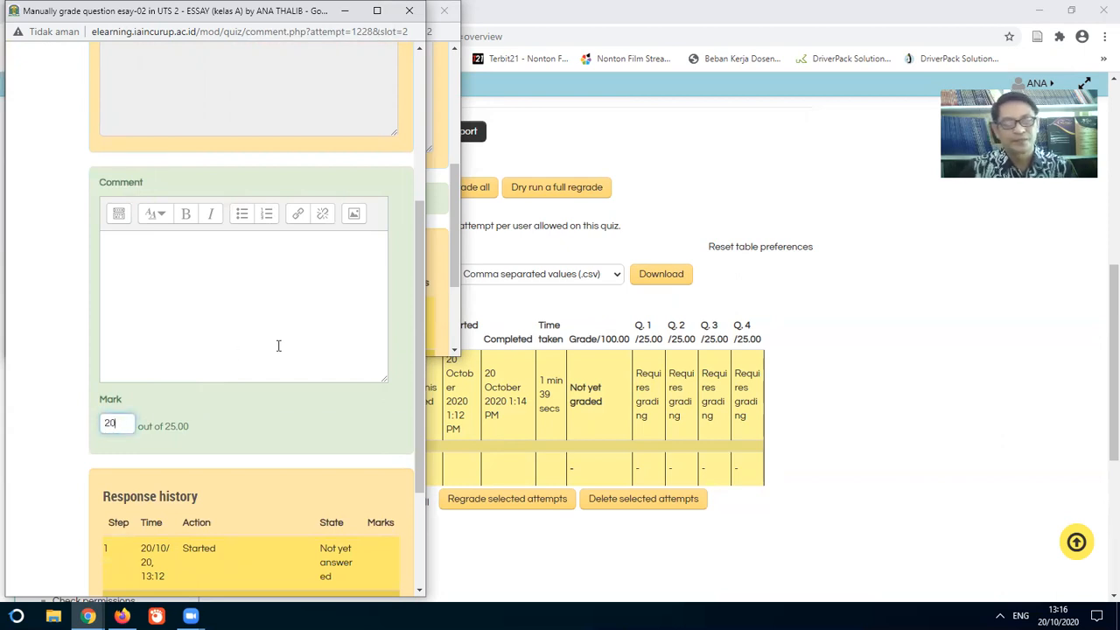
{"action": "scroll", "coordinate": [278, 345], "scroll_direction": "down", "scroll_amount": 3}
{"action": "left_click", "coordinate": [18, 566]}
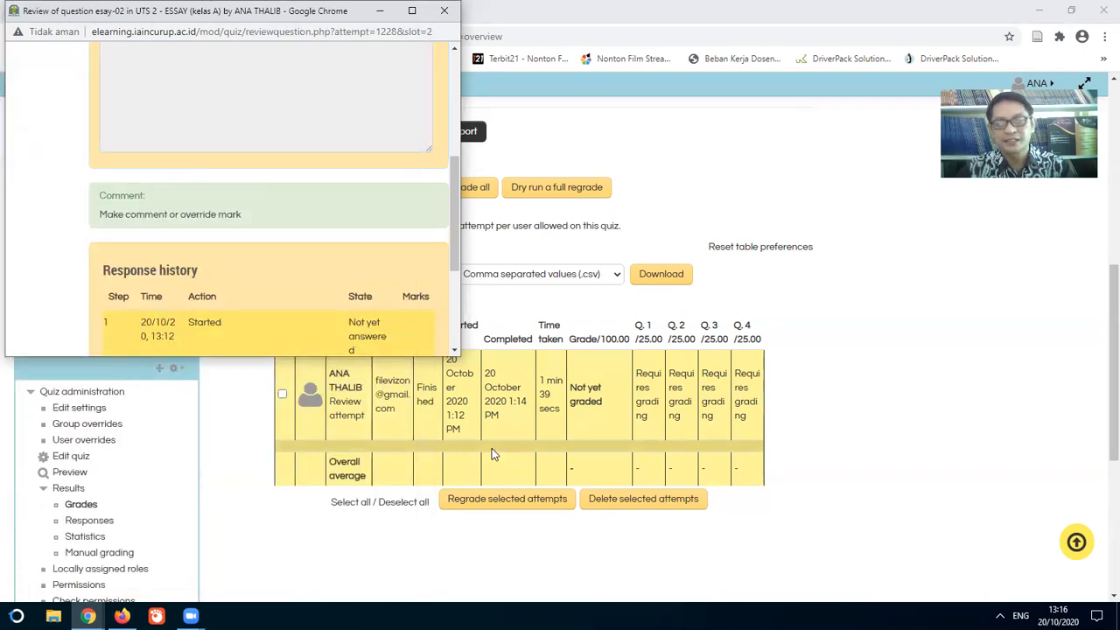
Open the student's question 3 response, give it a mark of 0 and save the grading.
{"action": "left_click", "coordinate": [710, 398]}
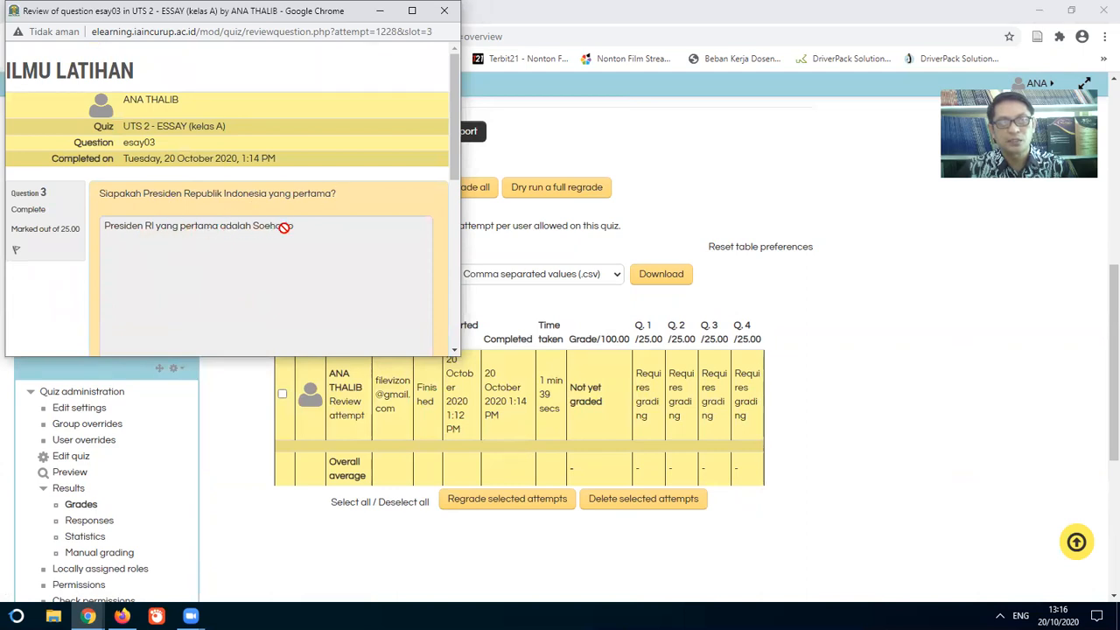
{"action": "scroll", "coordinate": [314, 235], "scroll_direction": "down", "scroll_amount": 1}
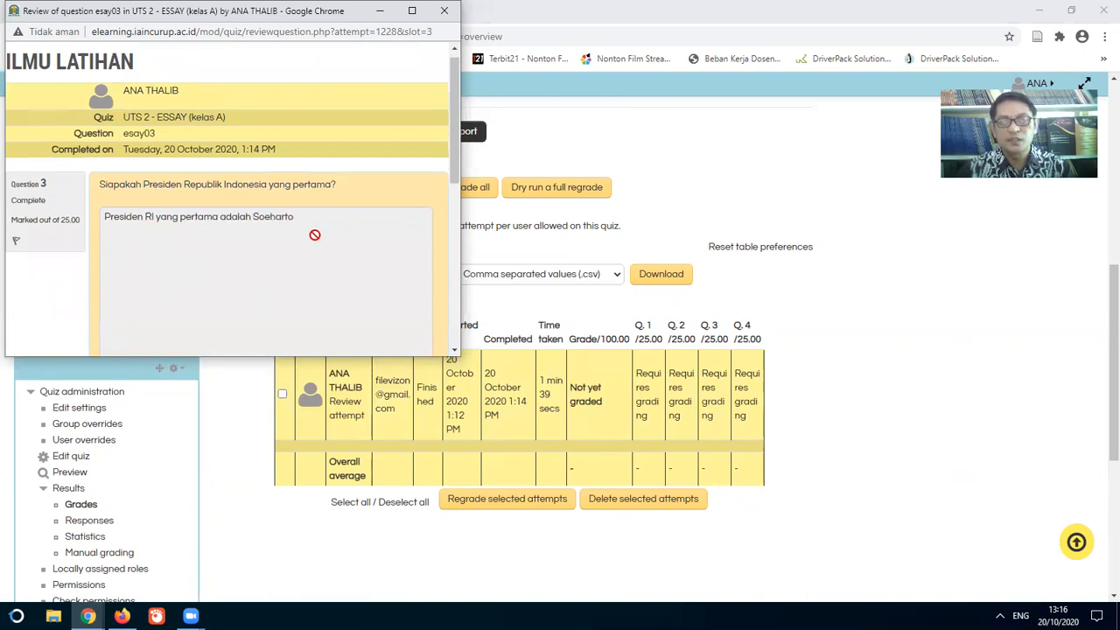
{"action": "scroll", "coordinate": [314, 234], "scroll_direction": "down", "scroll_amount": 3}
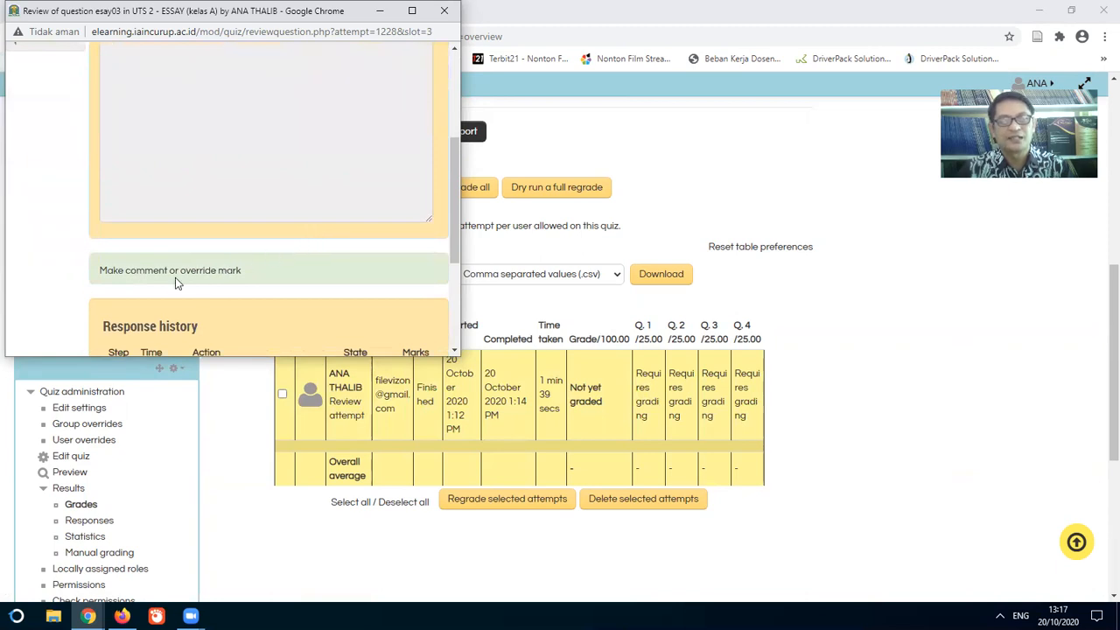
{"action": "left_click", "coordinate": [183, 272]}
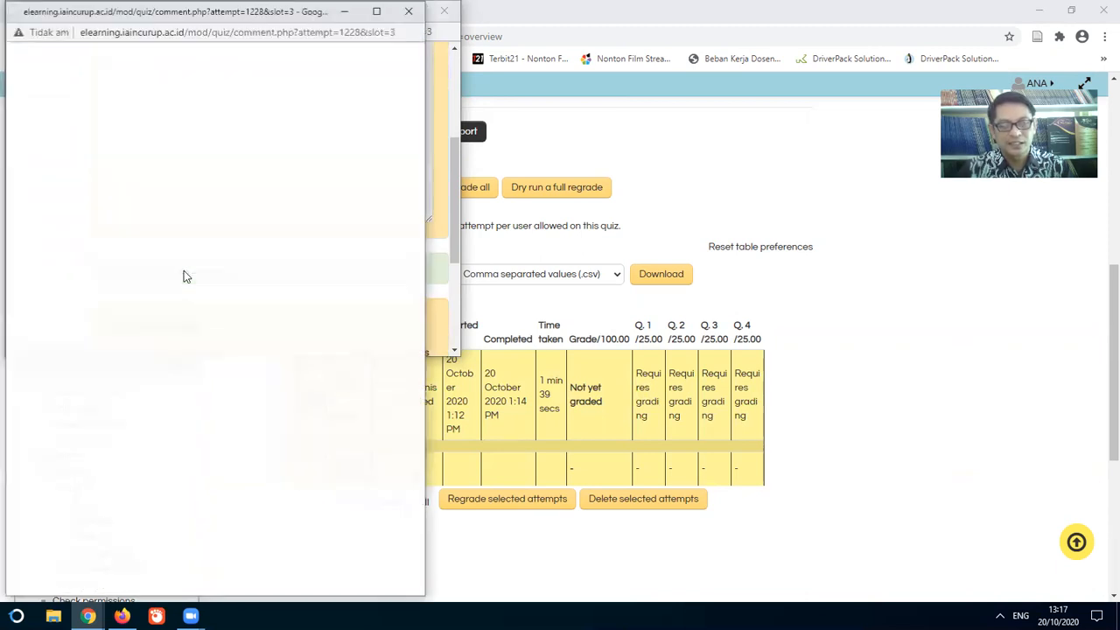
{"action": "scroll", "coordinate": [185, 271], "scroll_direction": "down", "scroll_amount": 2}
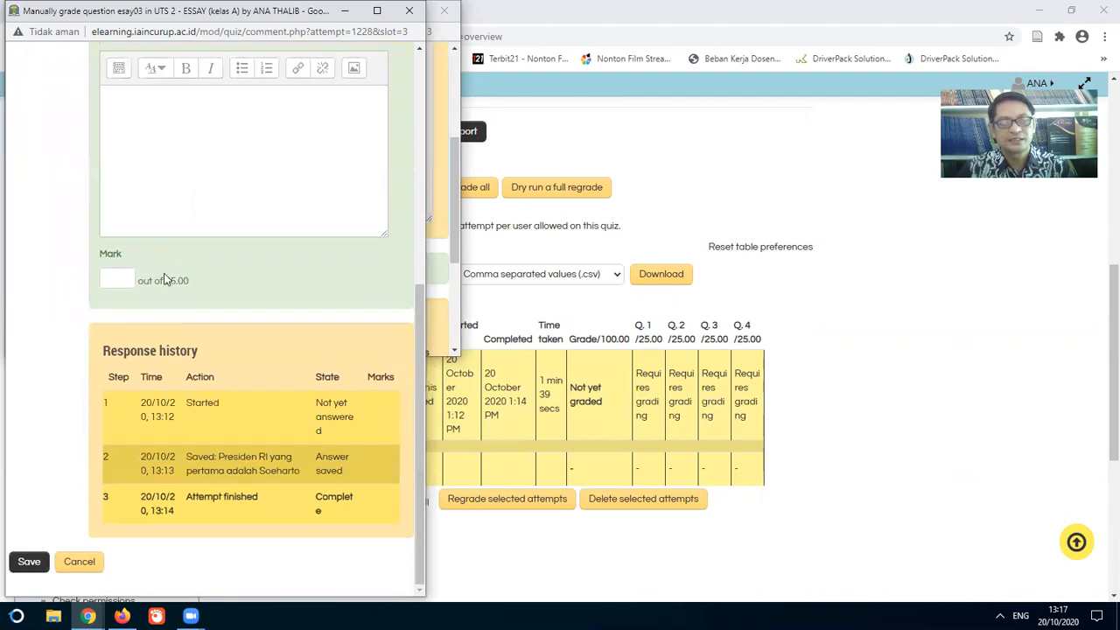
{"action": "left_click", "coordinate": [122, 277]}
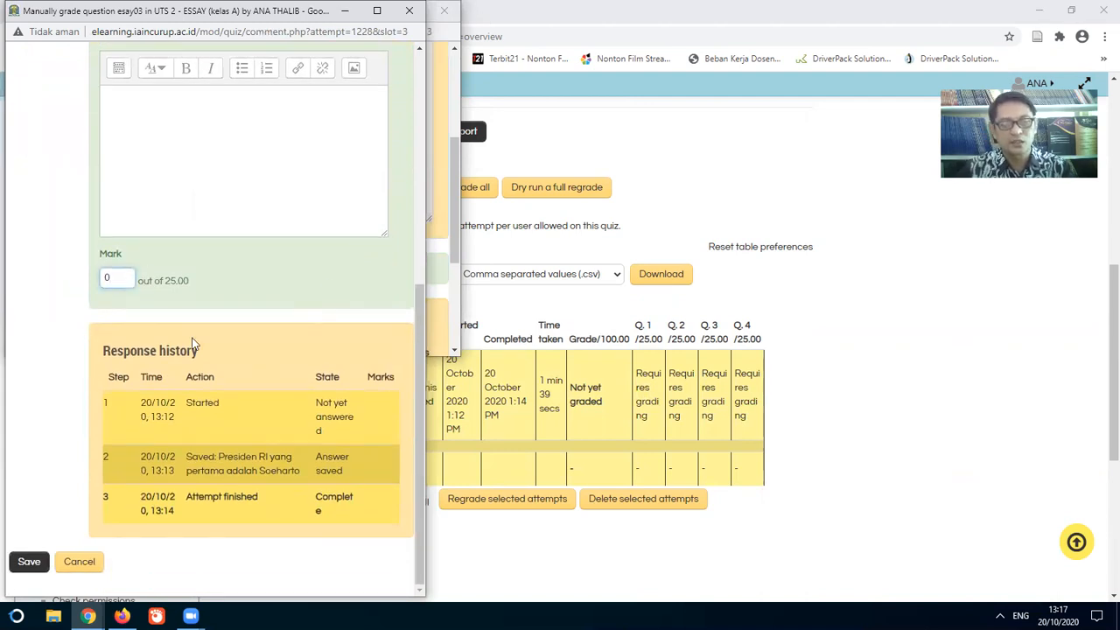
{"action": "left_click", "coordinate": [29, 562]}
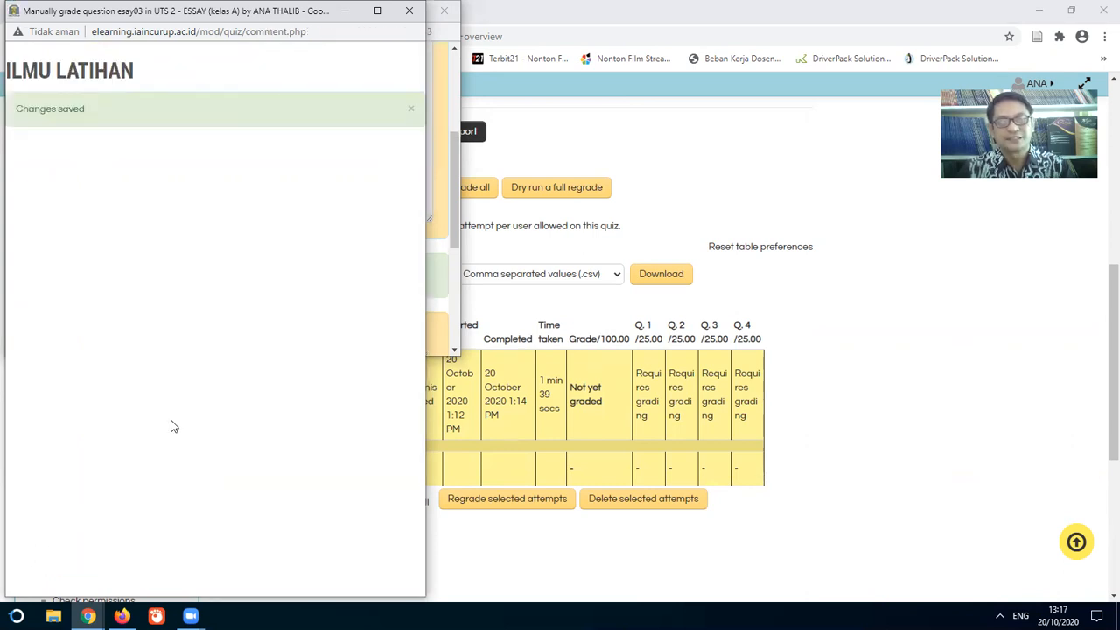
Mark the student's question 4 response 25 and save it, then close the review window and reload the grades report.
{"action": "left_click", "coordinate": [743, 394]}
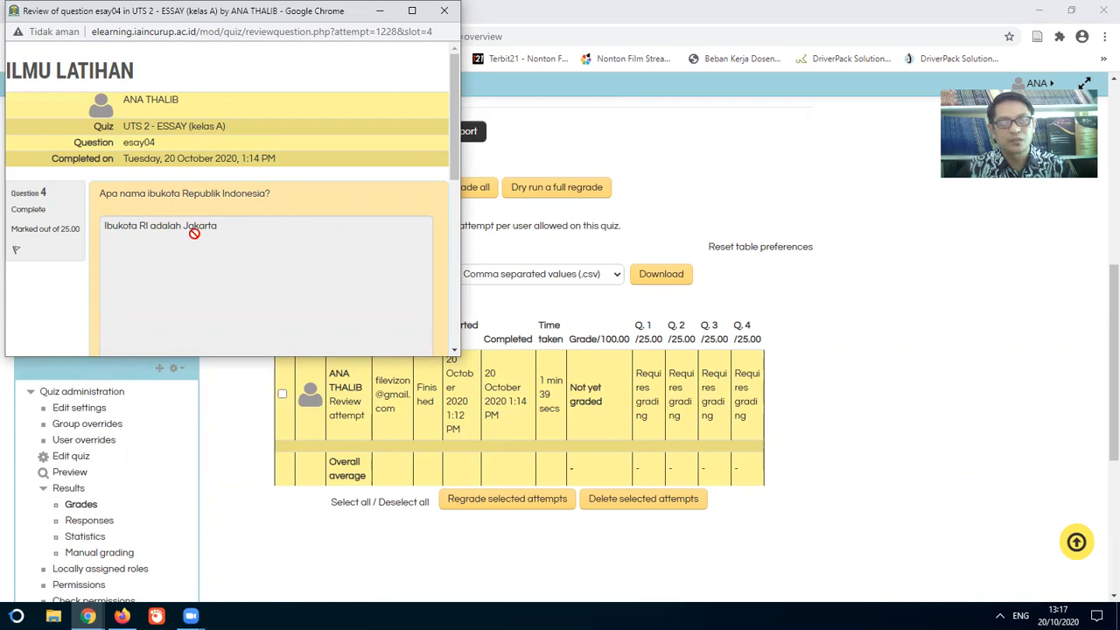
{"action": "scroll", "coordinate": [228, 232], "scroll_direction": "down", "scroll_amount": 3}
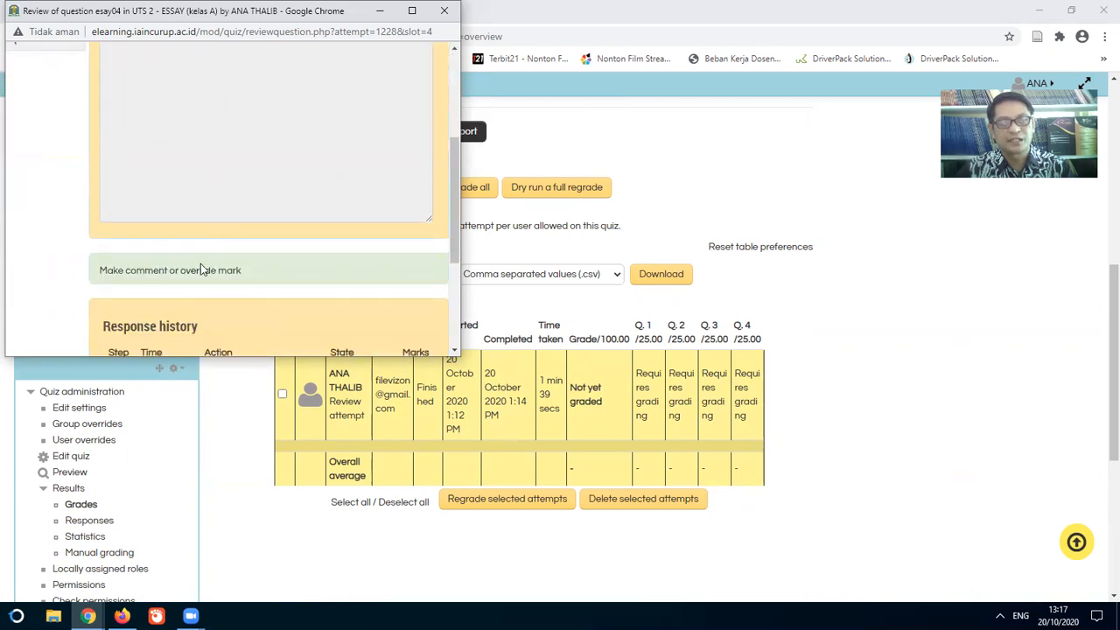
{"action": "left_click", "coordinate": [175, 272]}
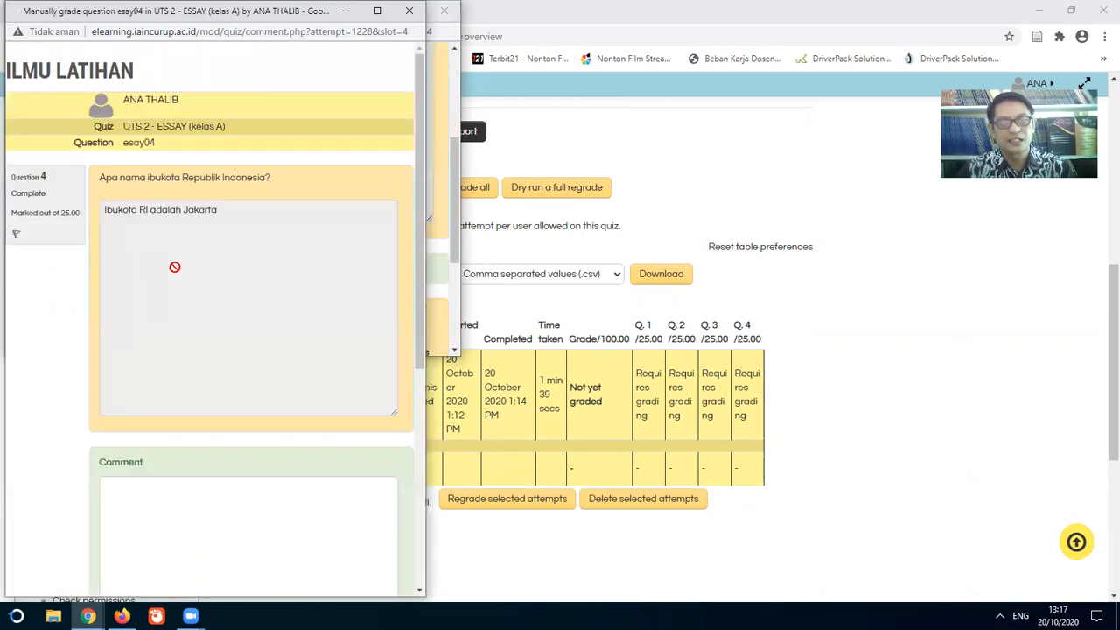
{"action": "scroll", "coordinate": [185, 278], "scroll_direction": "down", "scroll_amount": 4}
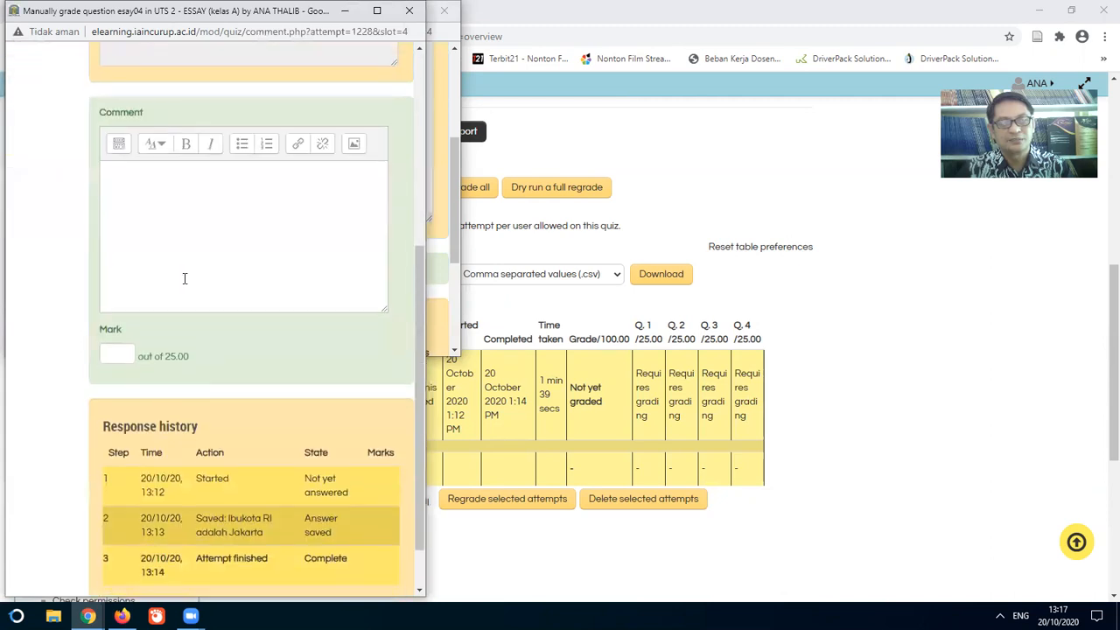
{"action": "left_click", "coordinate": [122, 354]}
{"action": "type", "text": "25"}
{"action": "scroll", "coordinate": [157, 306], "scroll_direction": "down", "scroll_amount": 1}
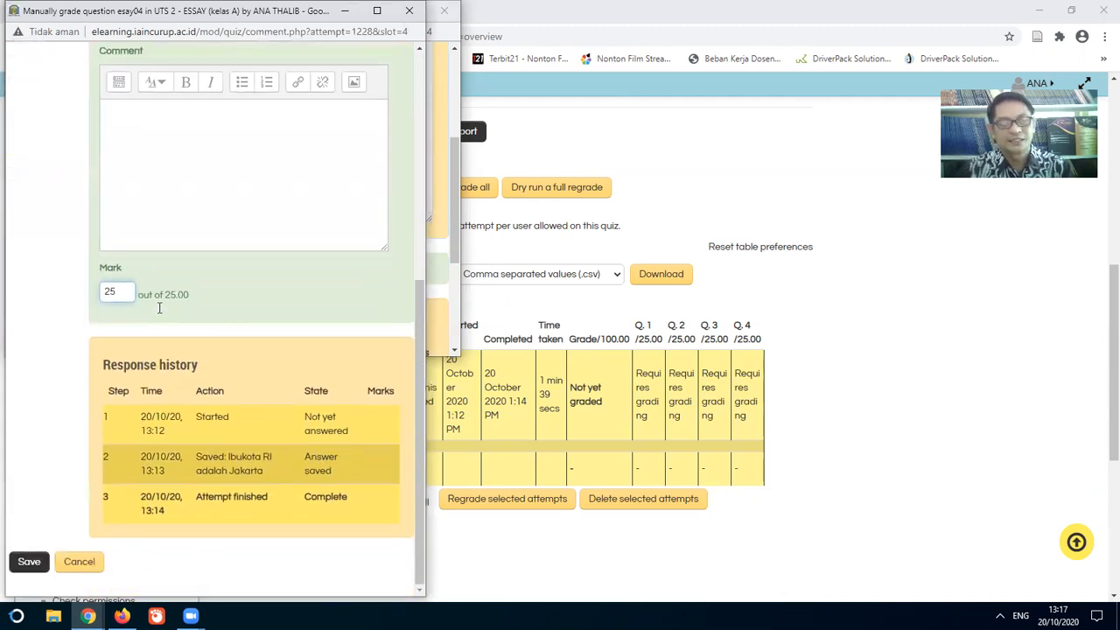
{"action": "left_click", "coordinate": [28, 562]}
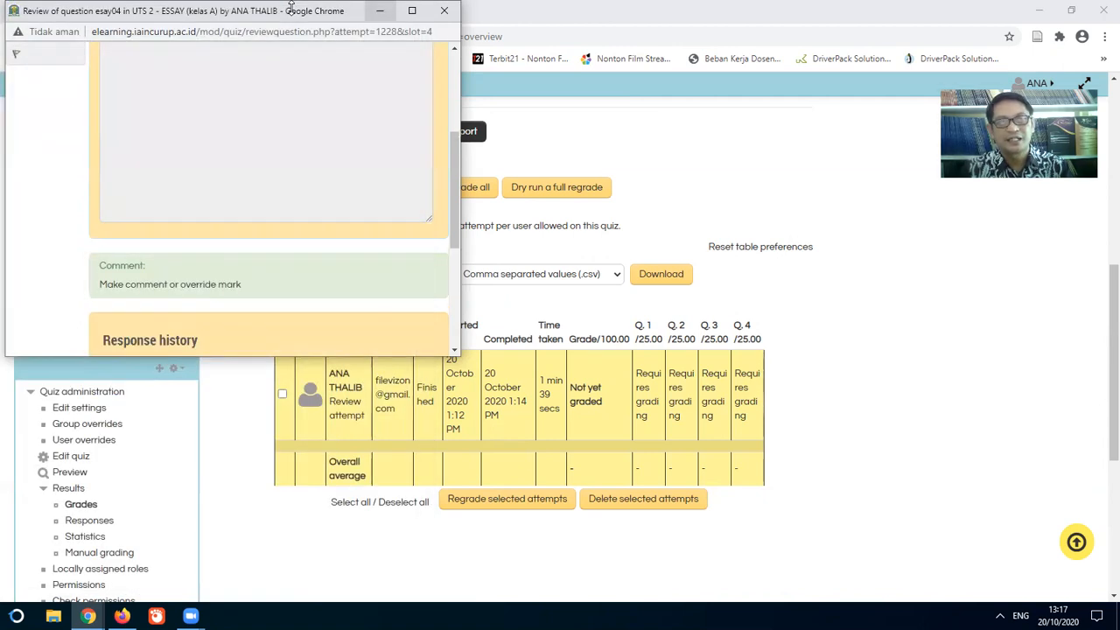
{"action": "left_click", "coordinate": [445, 11]}
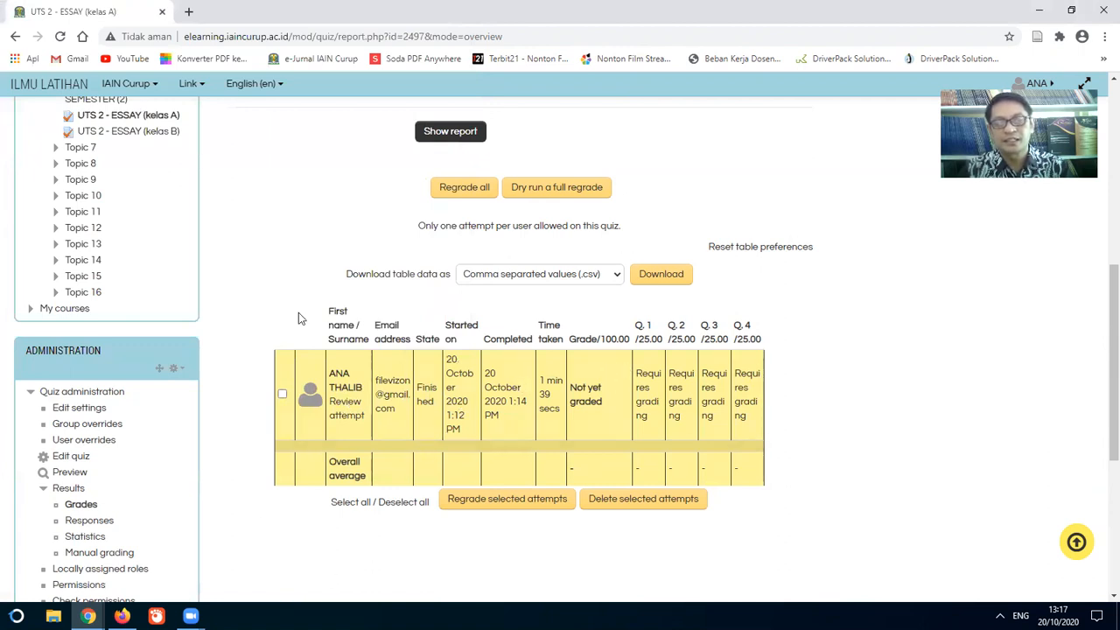
{"action": "left_click", "coordinate": [59, 37]}
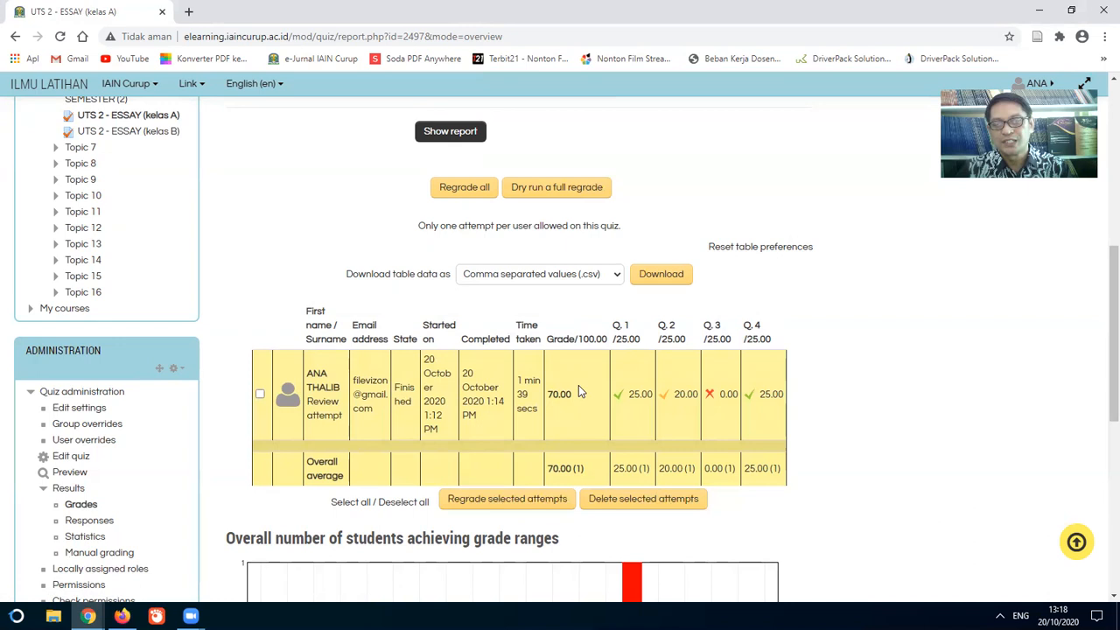
Download the class A grades table as Microsoft Excel (.xlsx), view the file in Excel and return to the report in Chrome.
{"action": "left_click", "coordinate": [616, 276]}
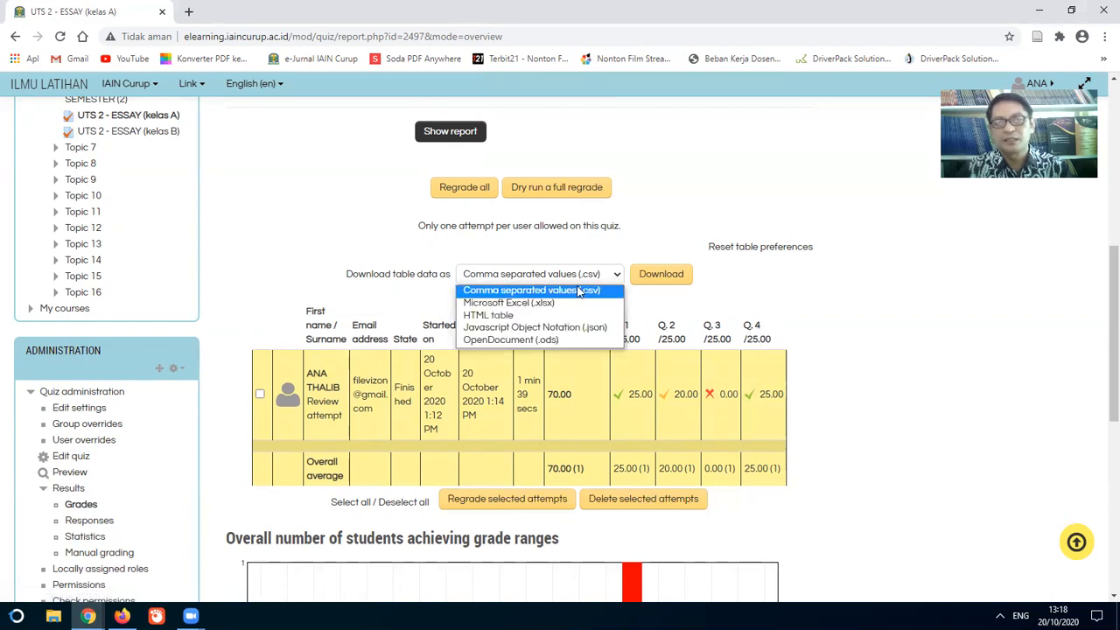
{"action": "left_click", "coordinate": [543, 302]}
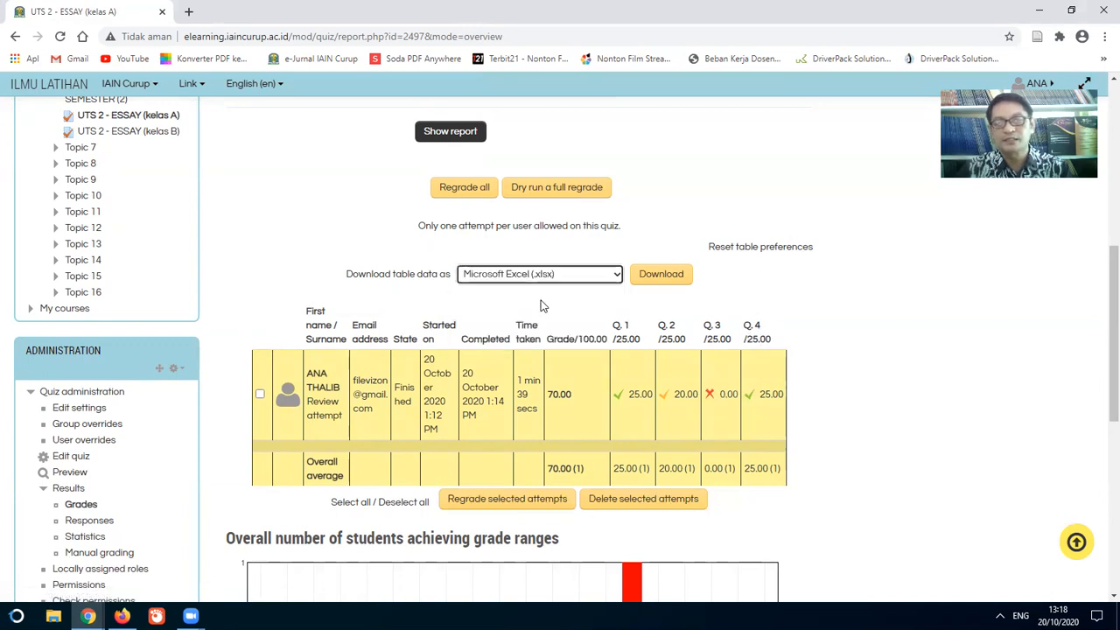
{"action": "left_click", "coordinate": [661, 277]}
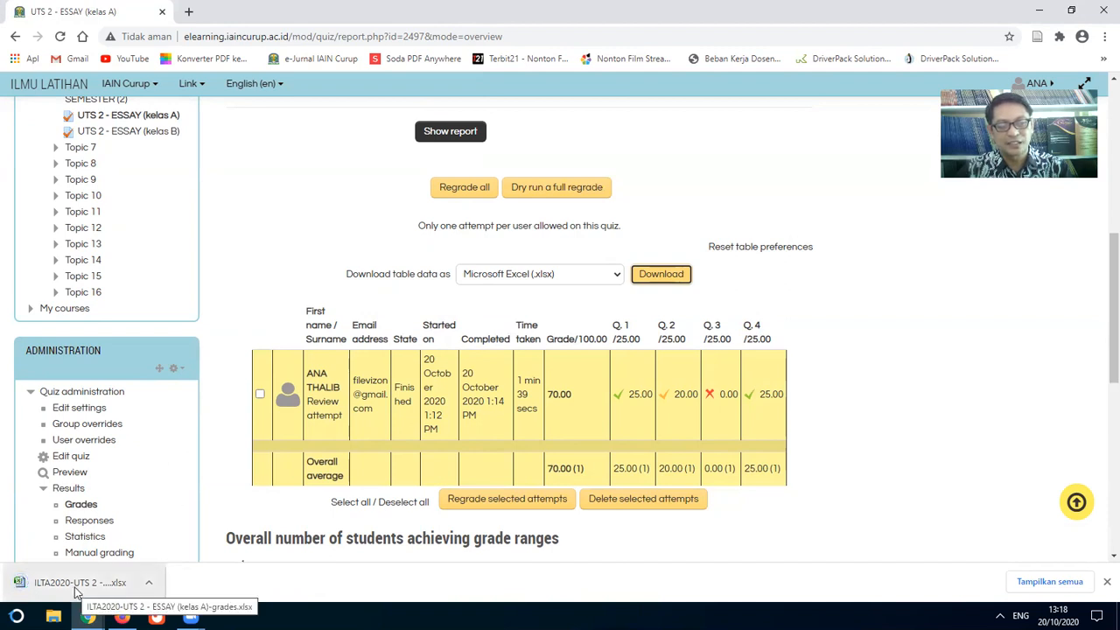
{"action": "left_click", "coordinate": [75, 586]}
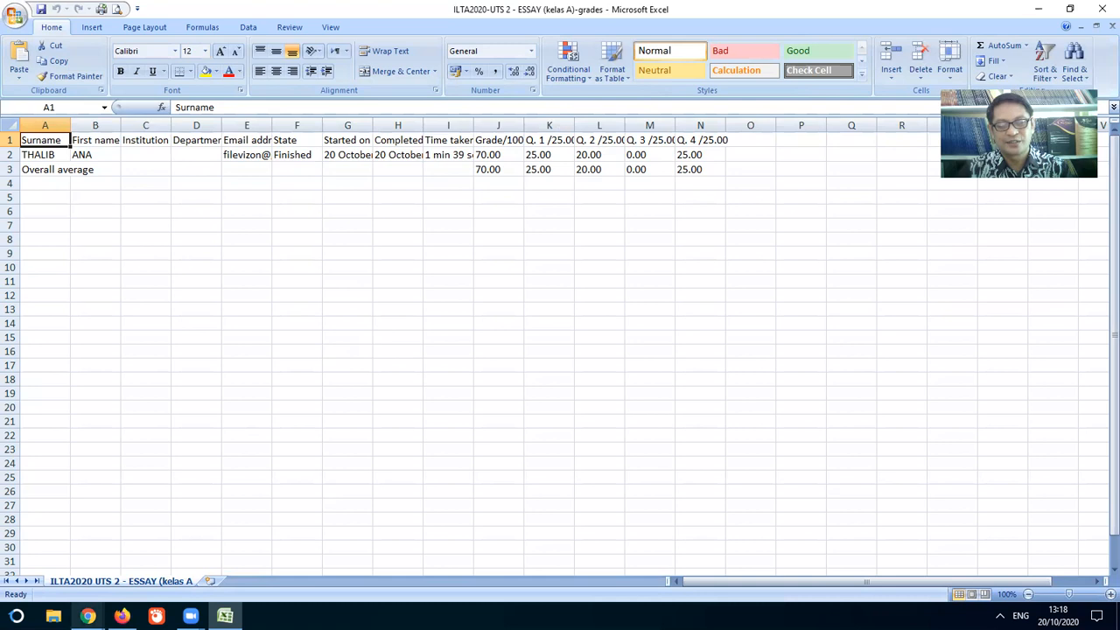
{"action": "mouse_move", "coordinate": [87, 616]}
{"action": "left_click", "coordinate": [120, 573]}
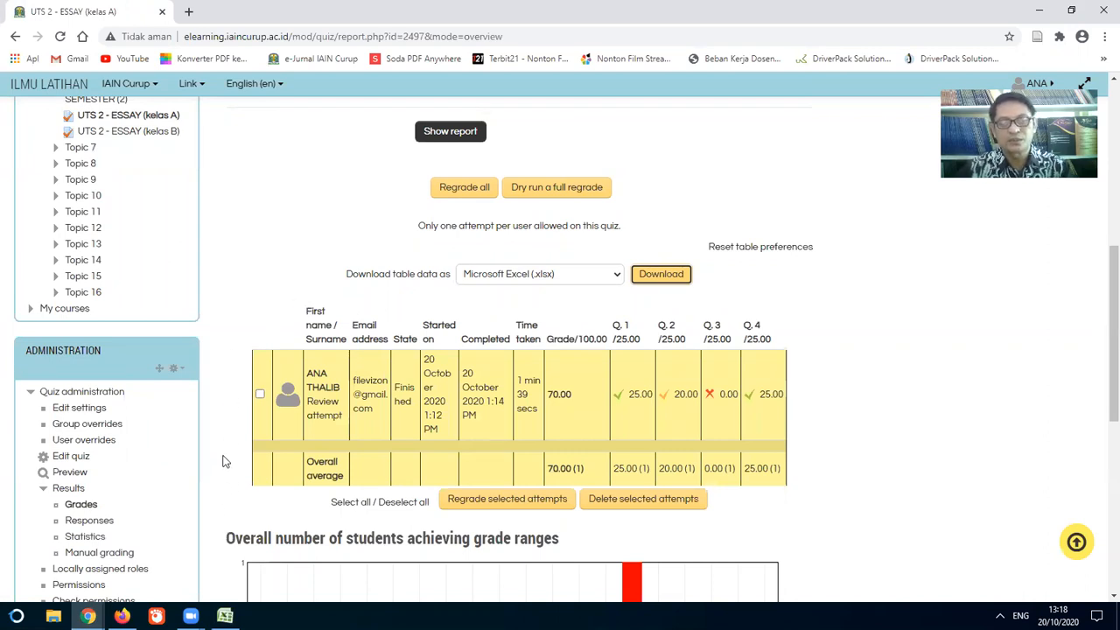
Switch to the student's session in Firefox, reload the quiz page to check the final grade, and return to the teacher's report in Chrome.
{"action": "left_click", "coordinate": [122, 616]}
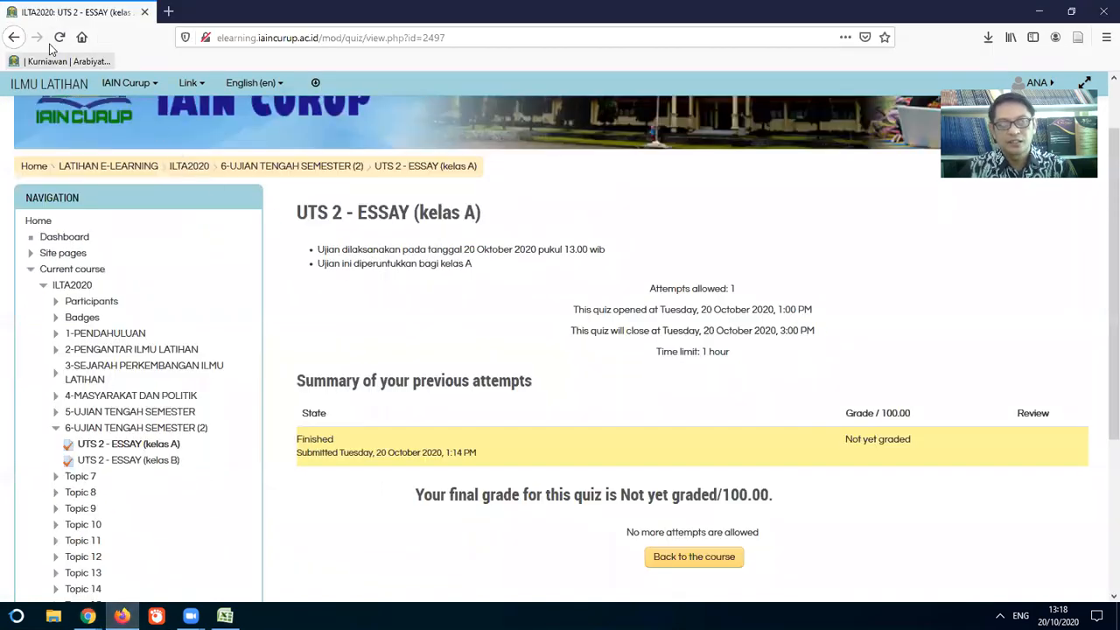
{"action": "left_click", "coordinate": [58, 39]}
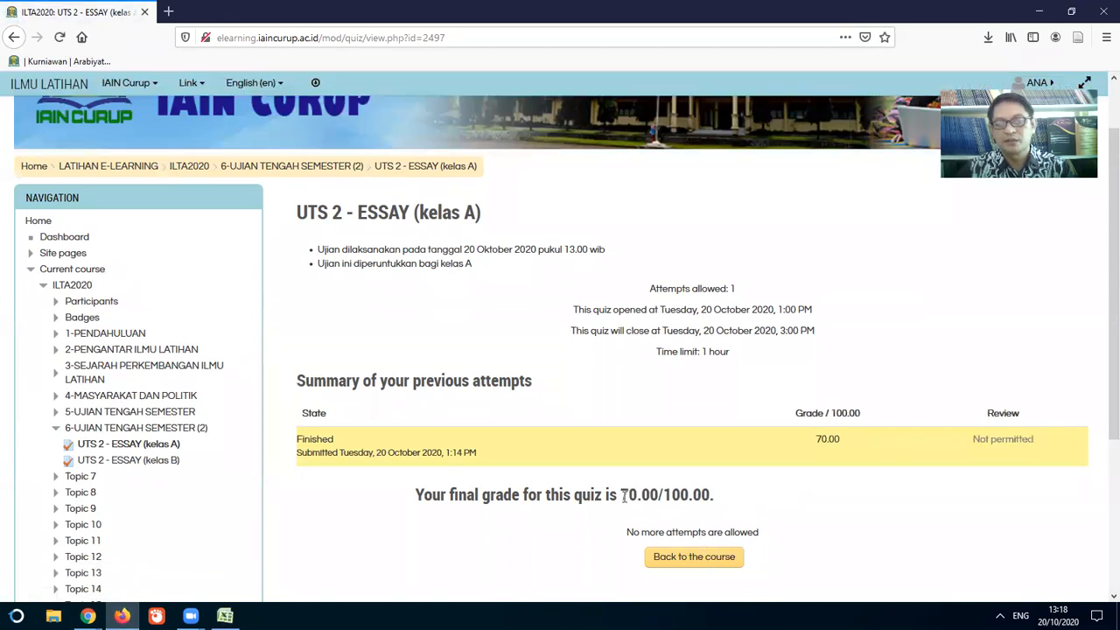
{"action": "left_click_drag", "start_coordinate": [620, 495], "coordinate": [665, 496]}
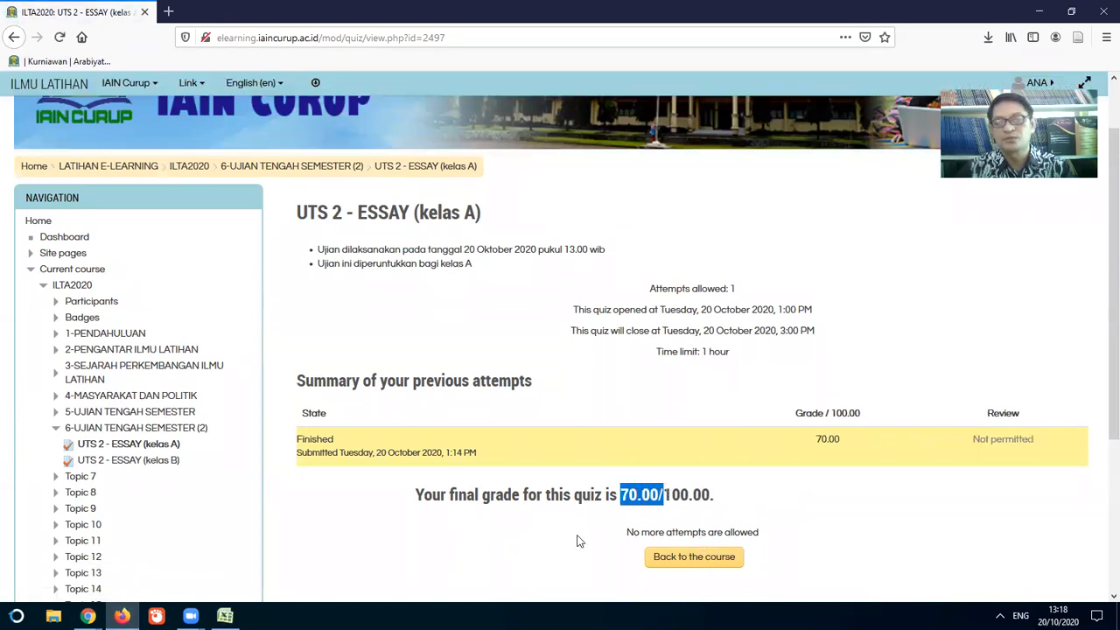
{"action": "left_click", "coordinate": [503, 544]}
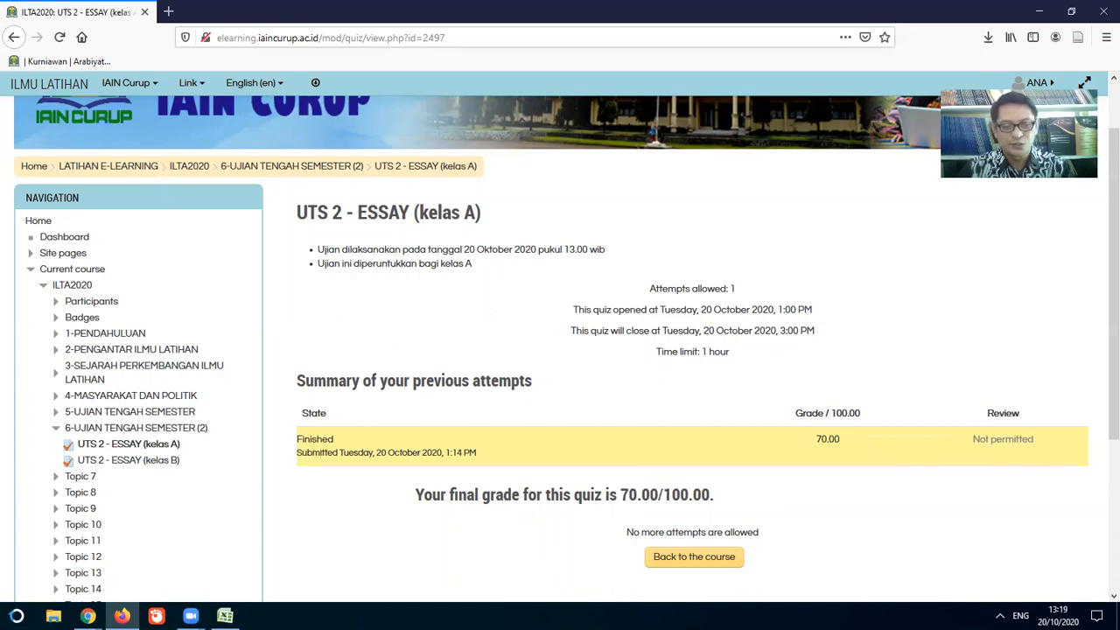
{"action": "left_click", "coordinate": [88, 615]}
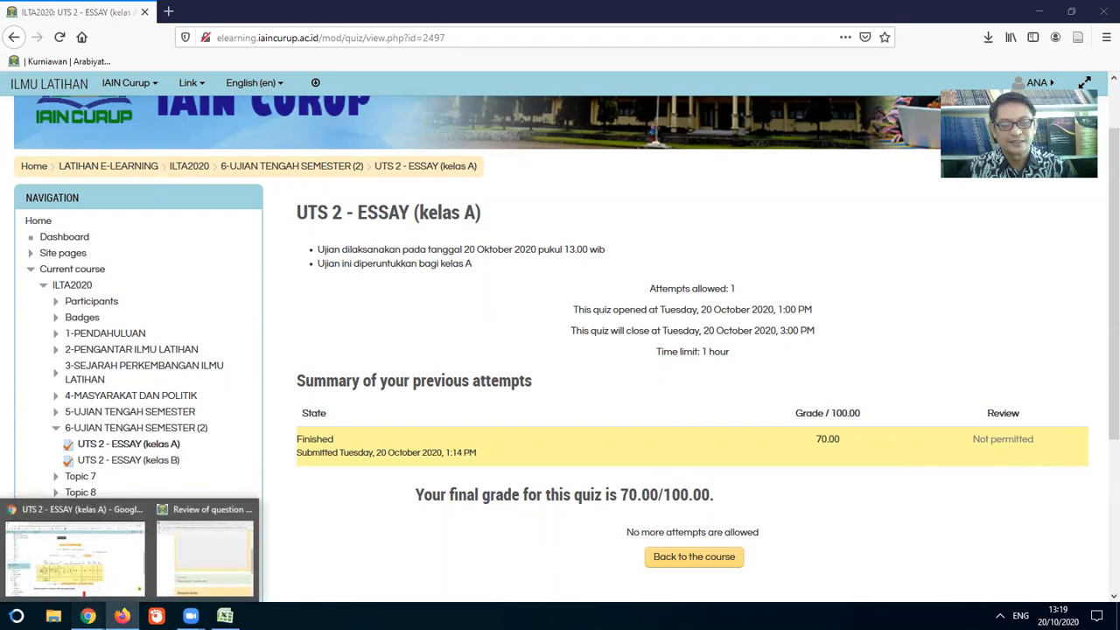
{"action": "left_click", "coordinate": [104, 568]}
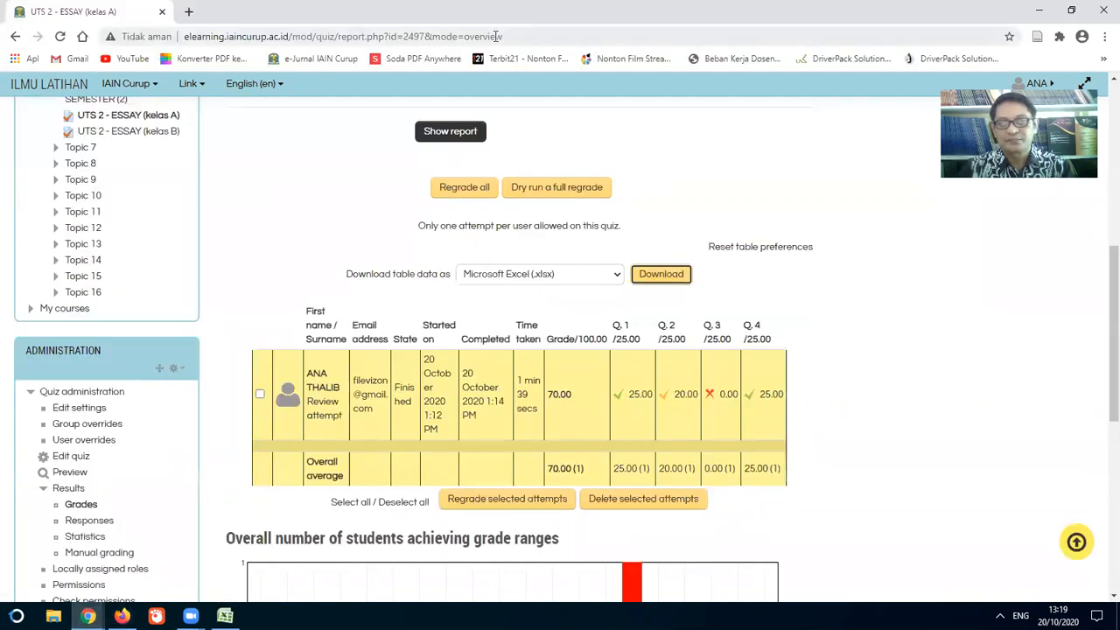